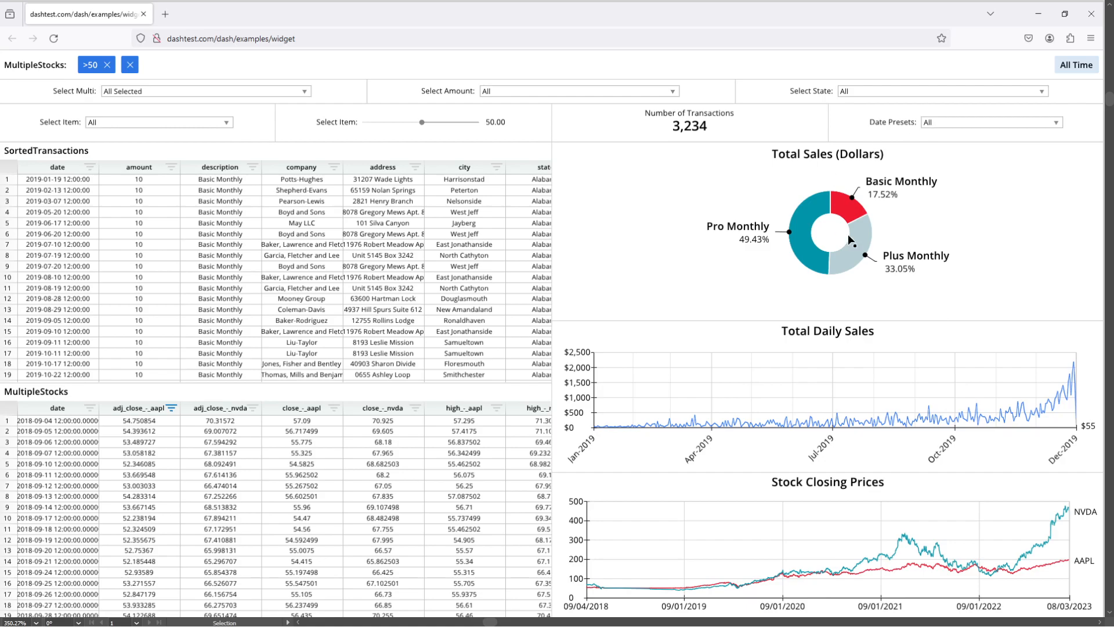
drag(935, 306, 99, 259)
drag(693, 250, 631, 262)
drag(841, 226, 398, 273)
drag(431, 270, 474, 261)
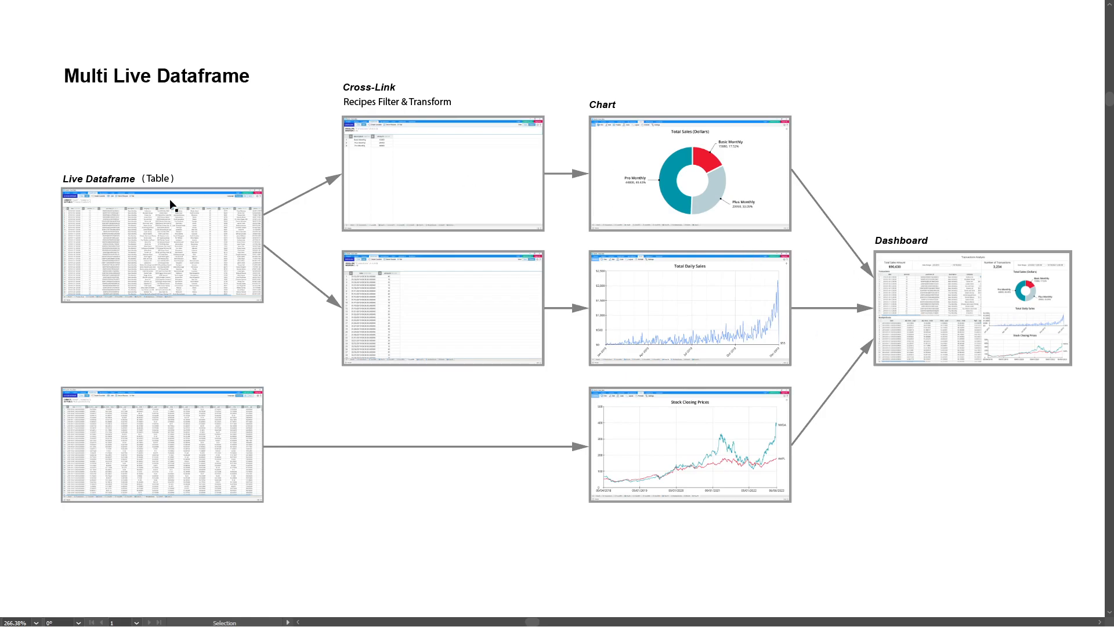
- Switch to Row64 and create a live dataframe from the TransactionData table in Row64/Examples
key(alt+Tab)
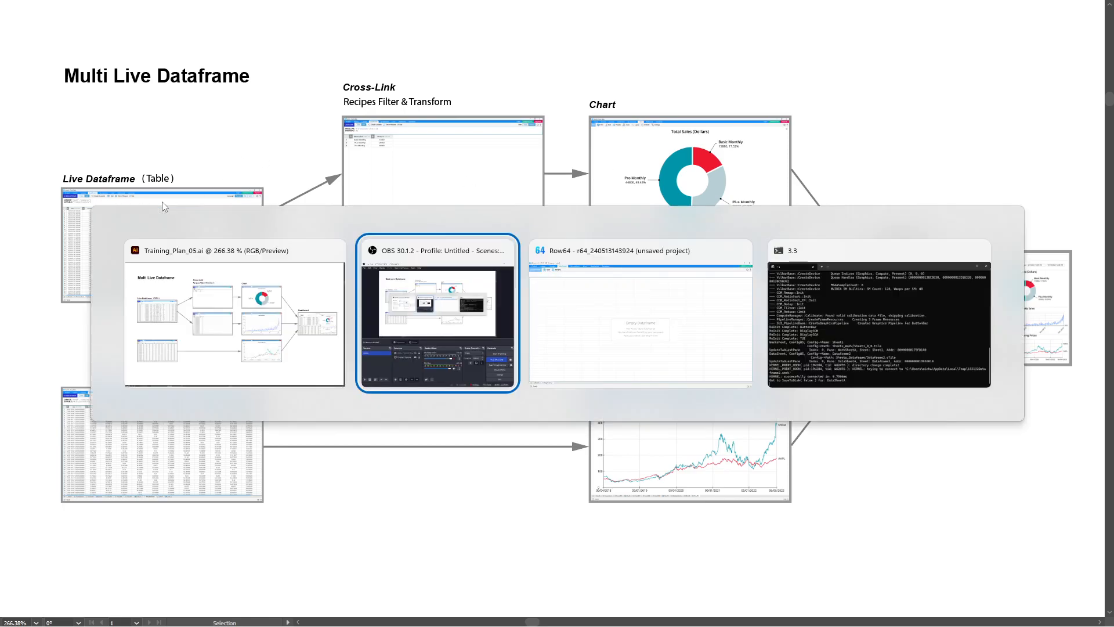
click(129, 26)
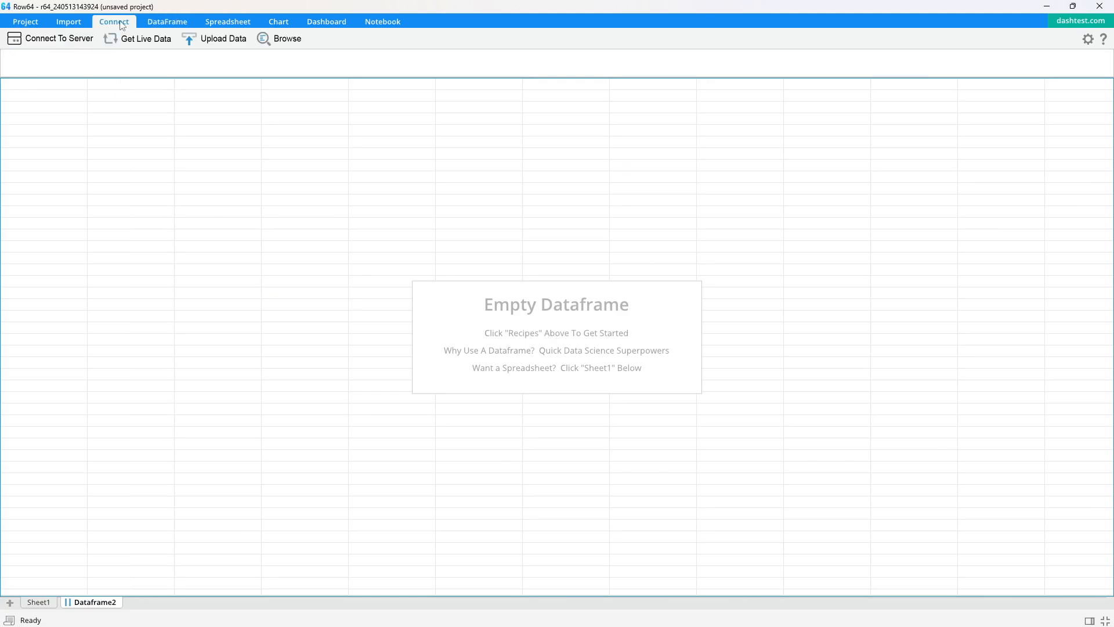
click(145, 41)
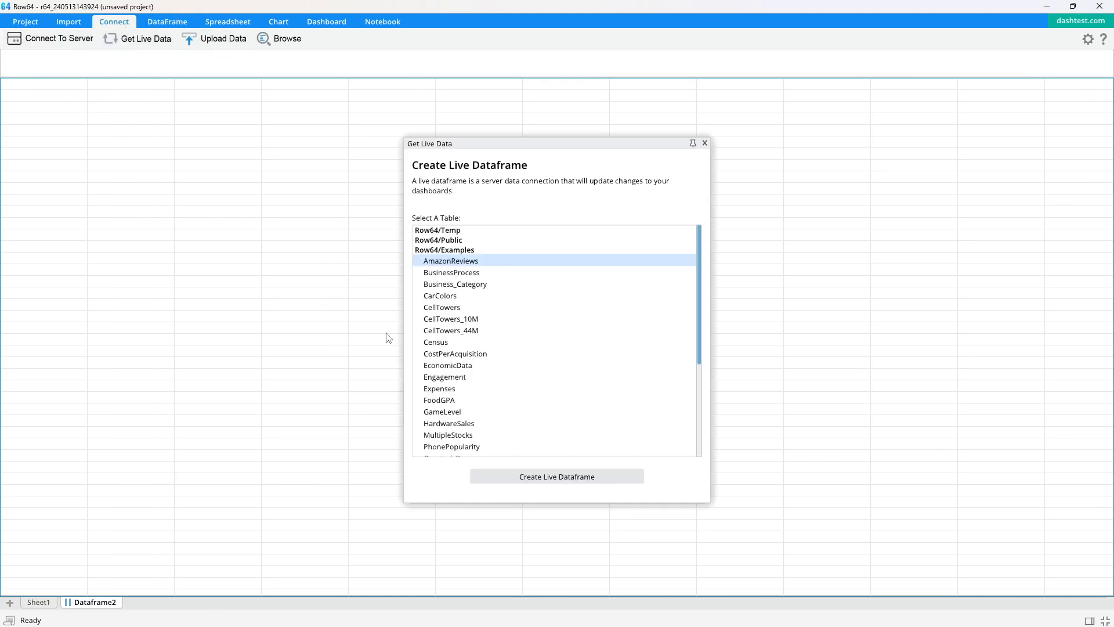
scroll(490, 383, down, 5)
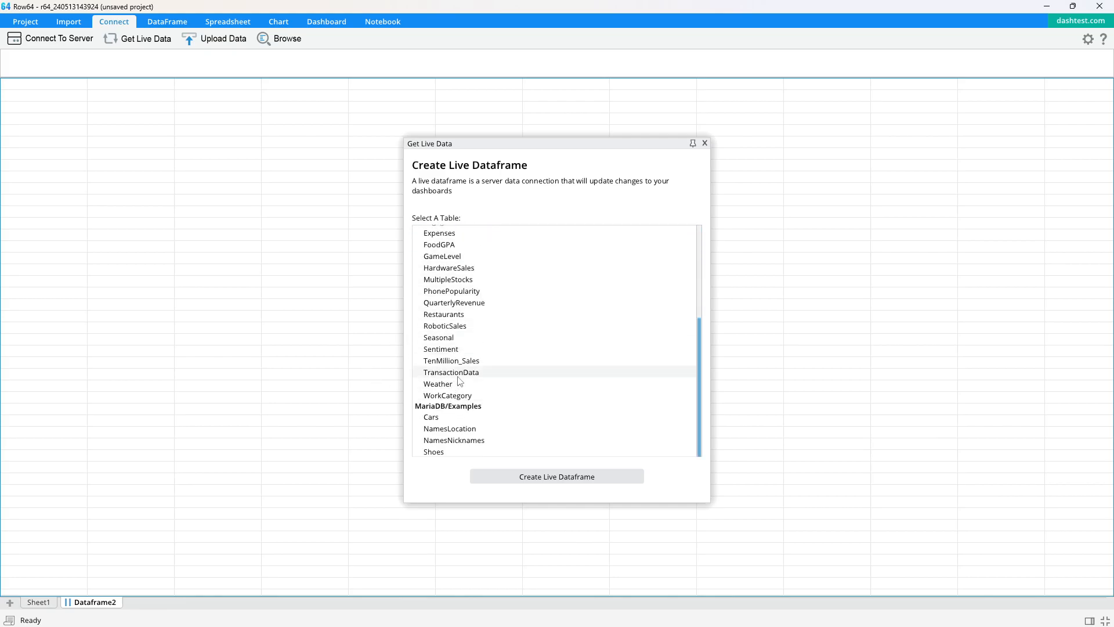
double_click(459, 376)
click(840, 226)
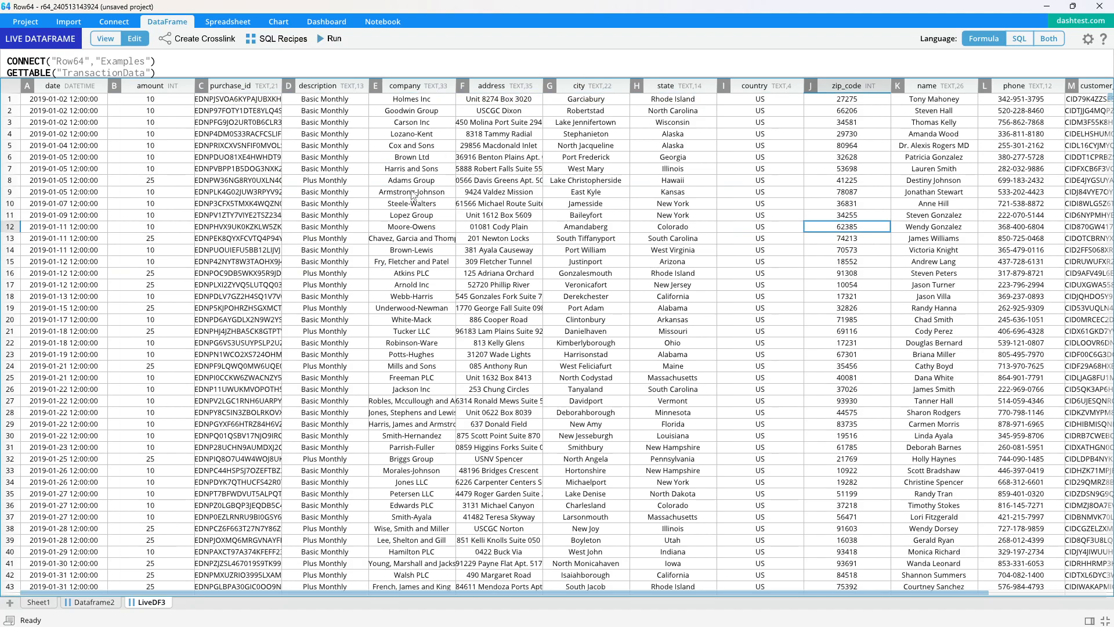
- Create a second live dataframe from the MultipleStocks table in Row64/Examples
click(116, 22)
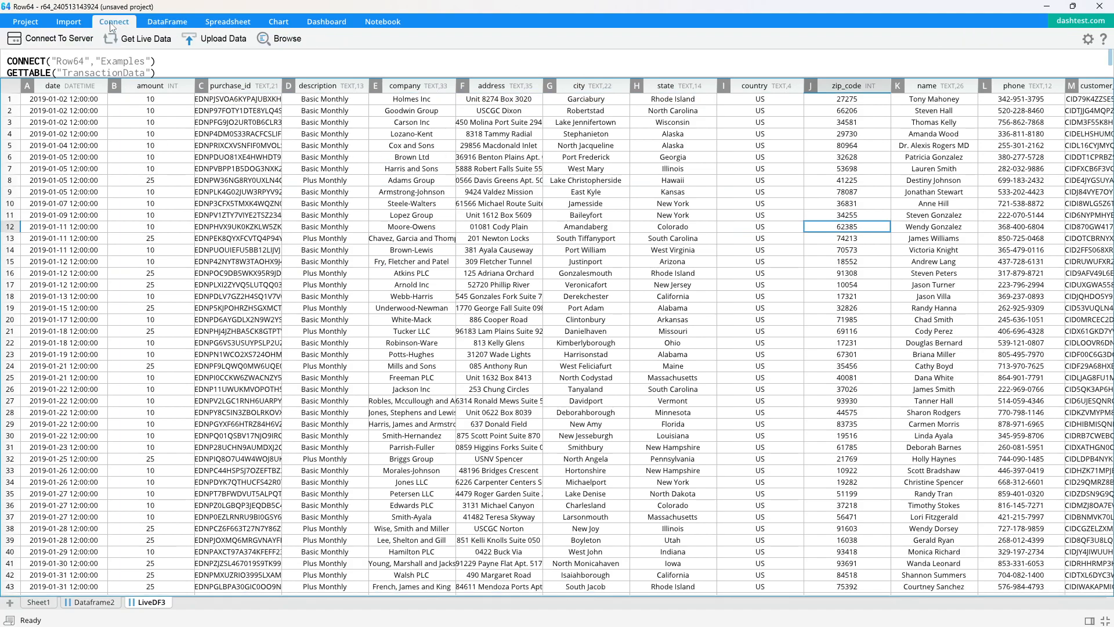
click(140, 46)
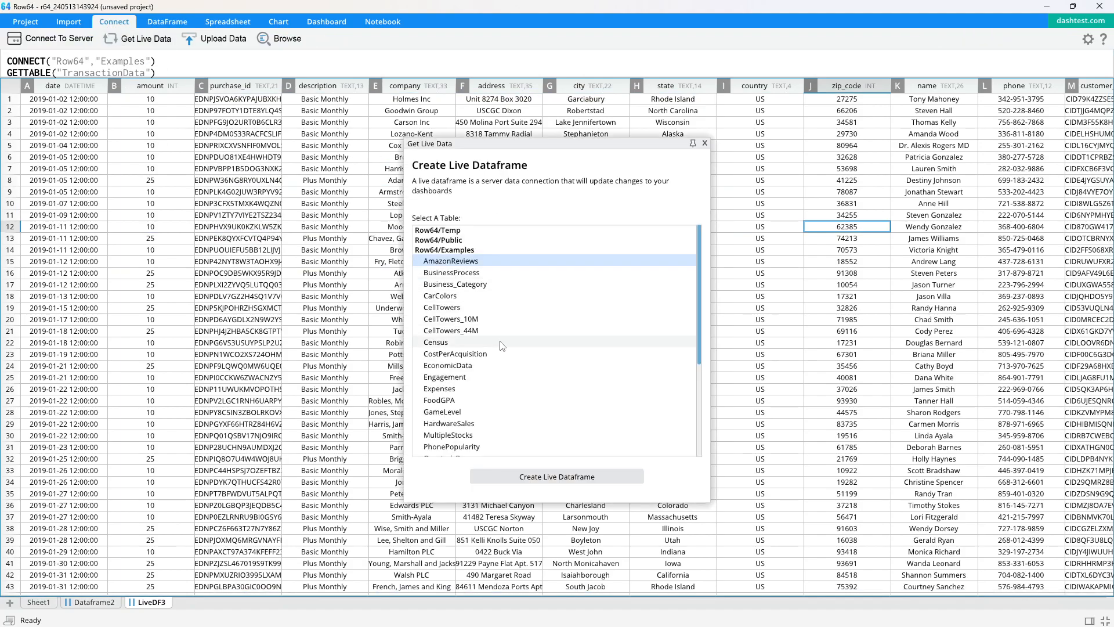
scroll(483, 353, down, 5)
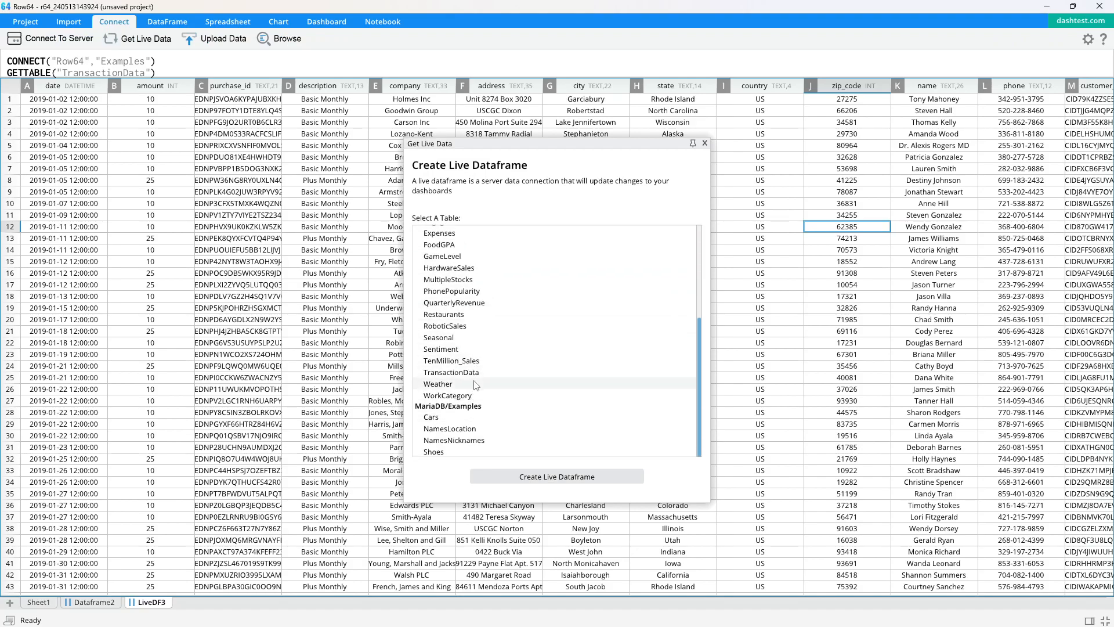
double_click(474, 279)
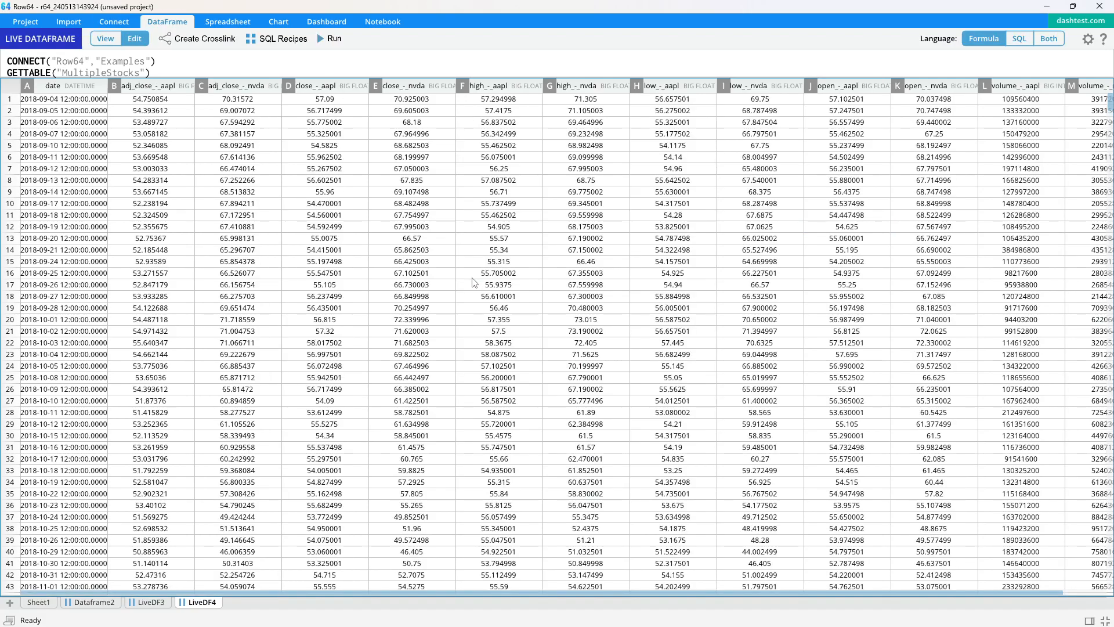
- Rename the live dataframe sheet holding the TransactionData table as Transactions
click(149, 602)
right_click(163, 603)
click(184, 604)
text(Transactions)
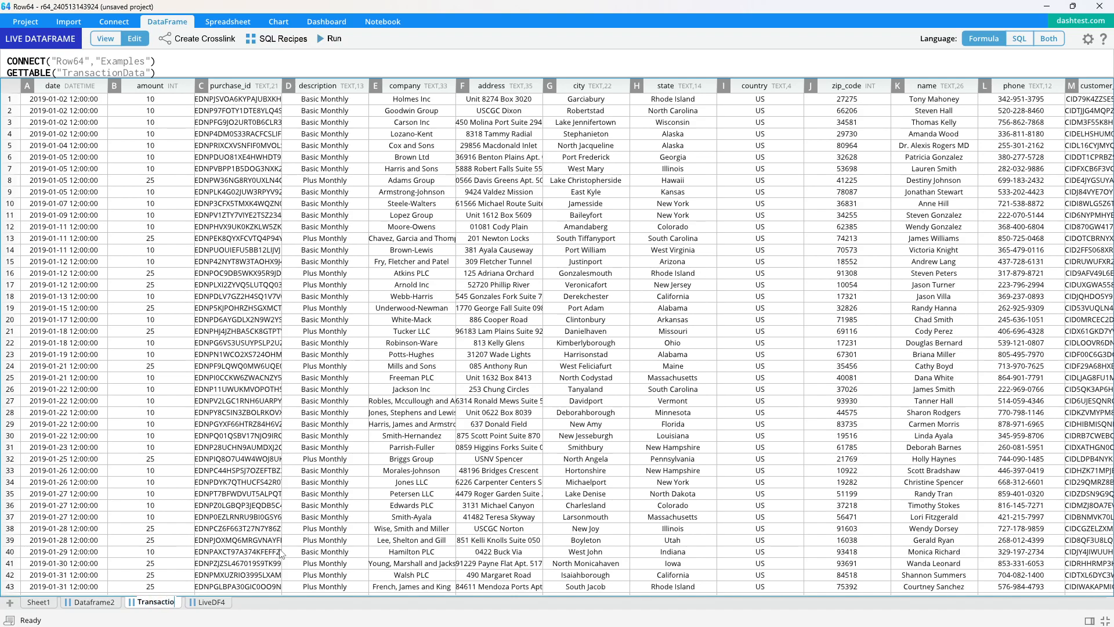
key(Return)
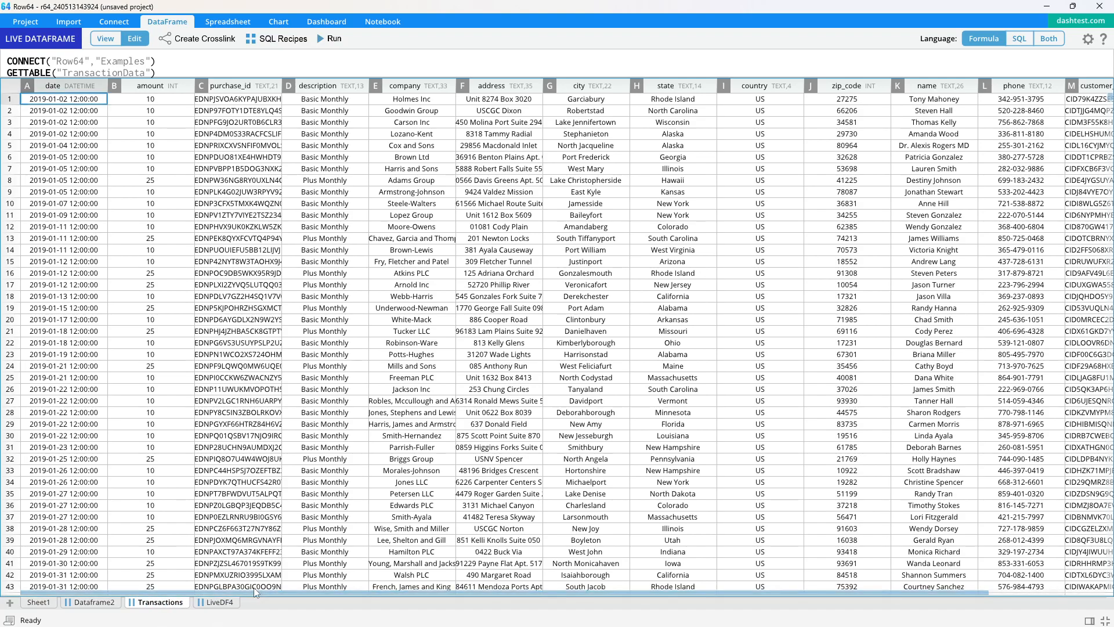
- Rename the stock data's live dataframe sheet as MultiStocks and enlarge the formula area above its table
right_click(216, 602)
click(250, 603)
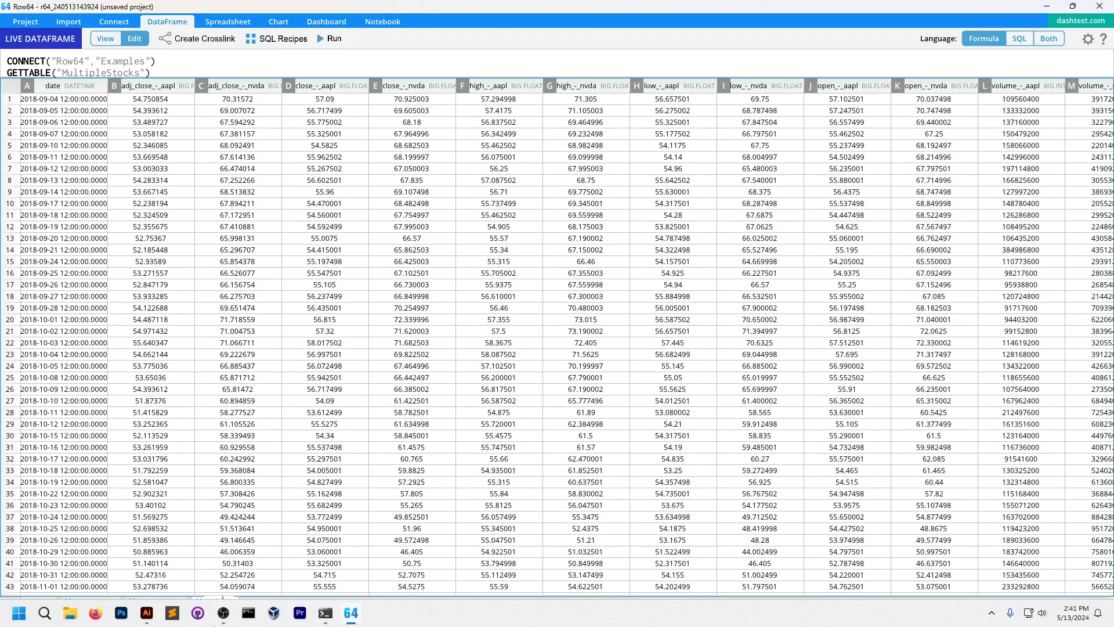
text(MultiStocks)
key(Return)
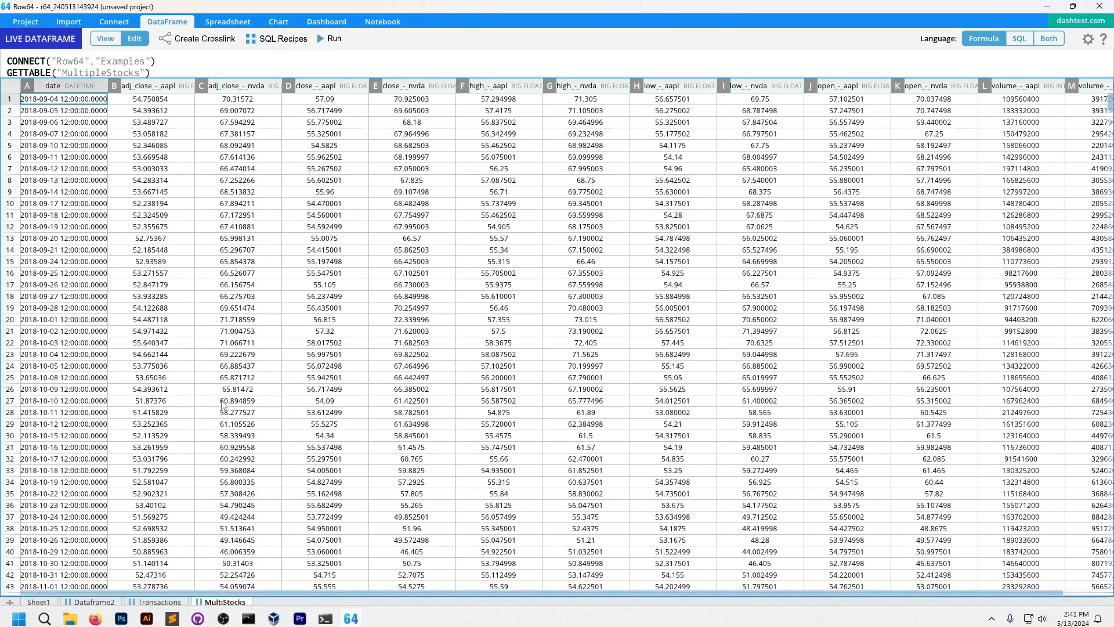
click(331, 413)
click(217, 494)
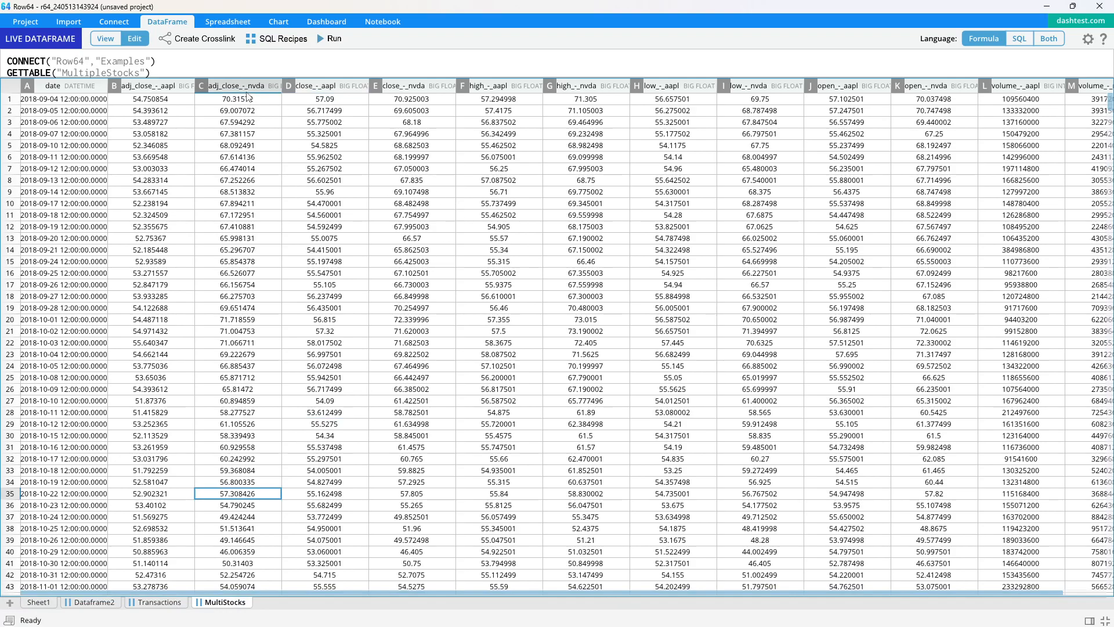
drag(247, 78, 248, 111)
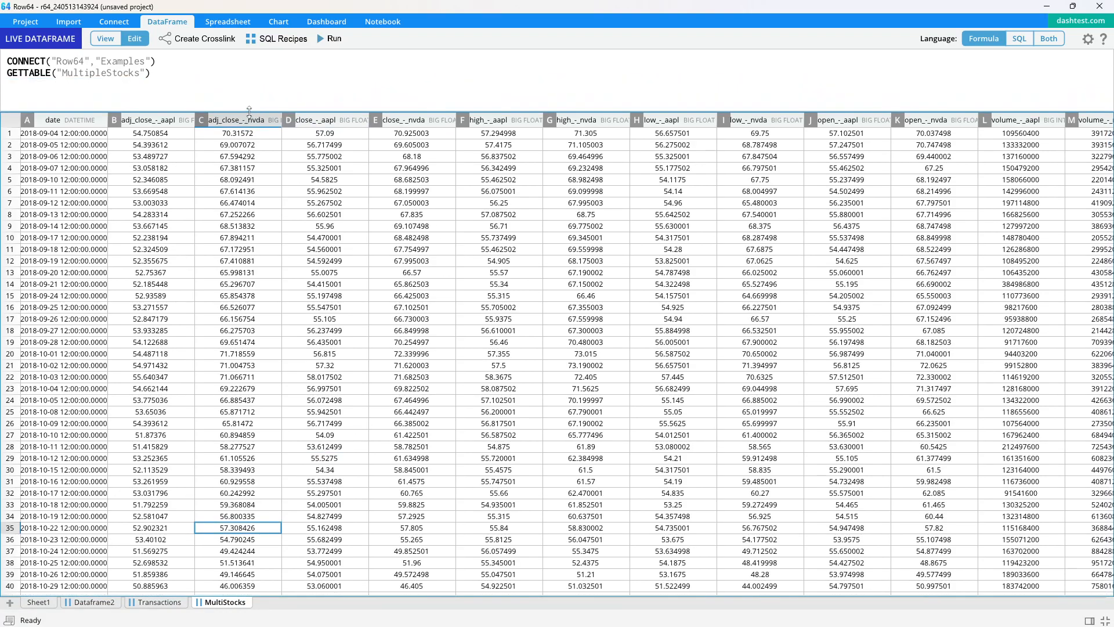
- Create a dashboard sheet and check the target dashboard layout in Training_Plan_05.ai in Illustrator before returning to Row64
click(326, 23)
key(alt+Tab)
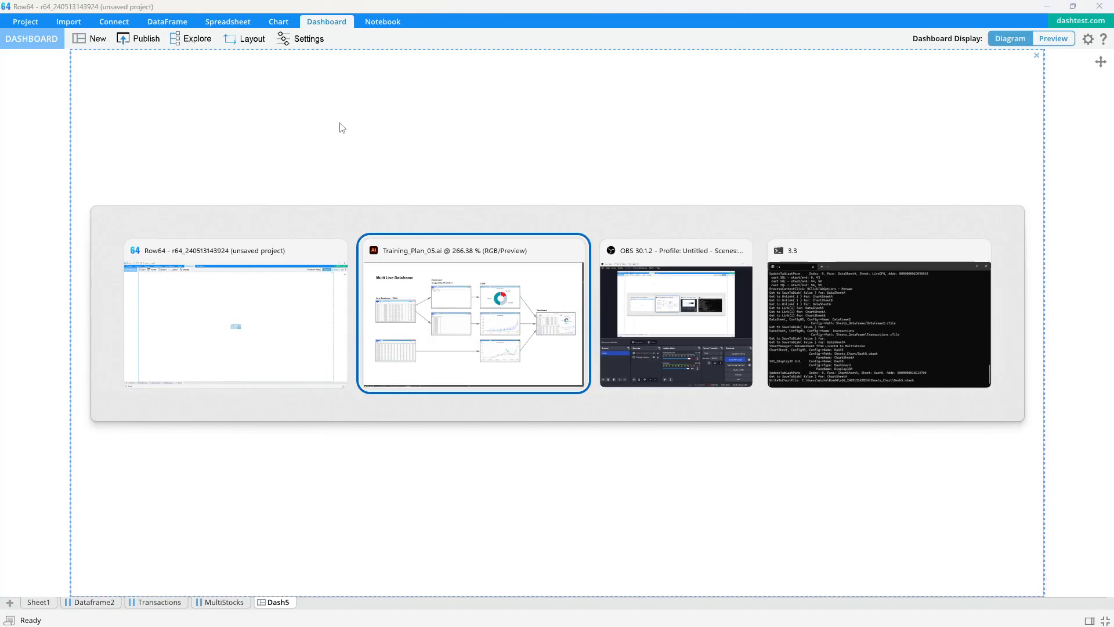
drag(240, 275, 841, 293)
drag(230, 269, 929, 290)
mouse_move(380, 280)
mouse_down()
mouse_move(615, 211)
mouse_move(589, 192)
mouse_up()
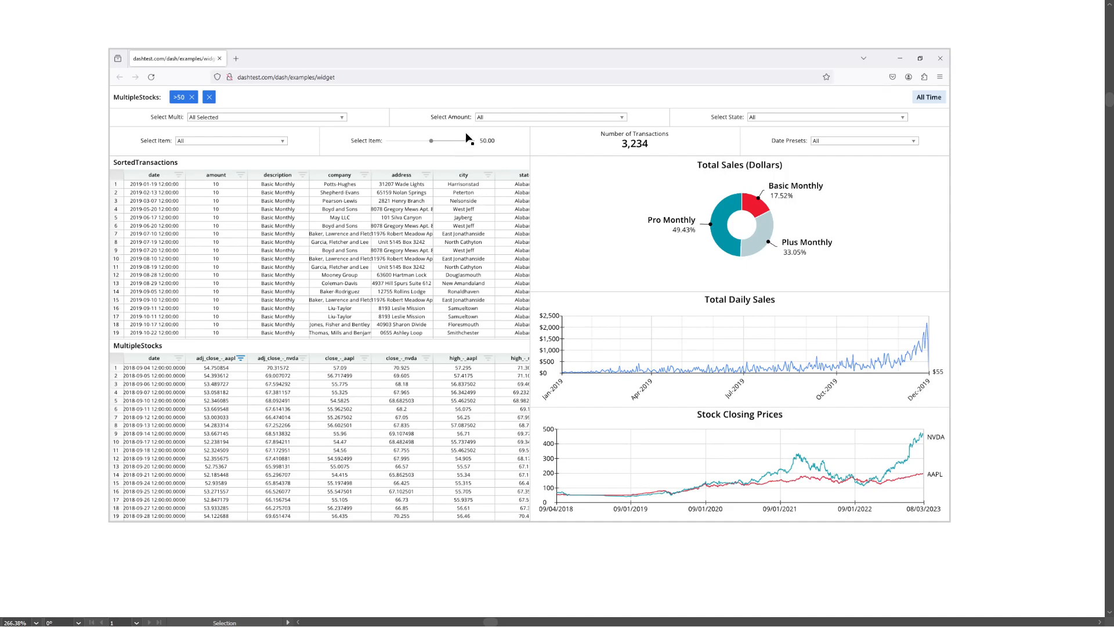
key(alt+Tab)
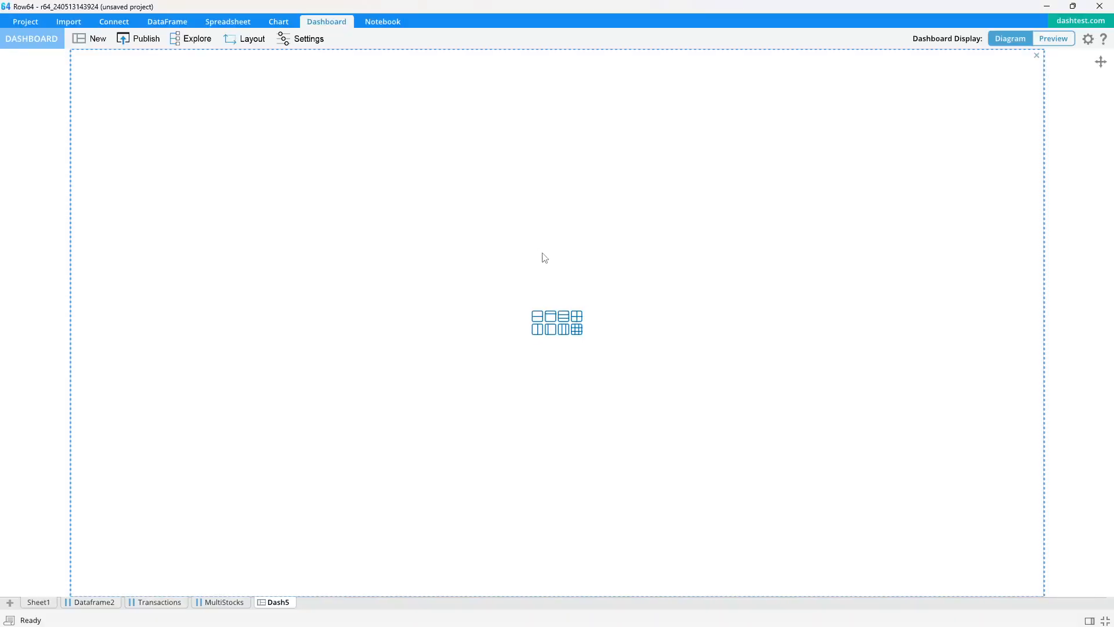
- Divide the dashboard into a shallow top row, about a quarter of the height, and a lower row with two equal columns
click(537, 317)
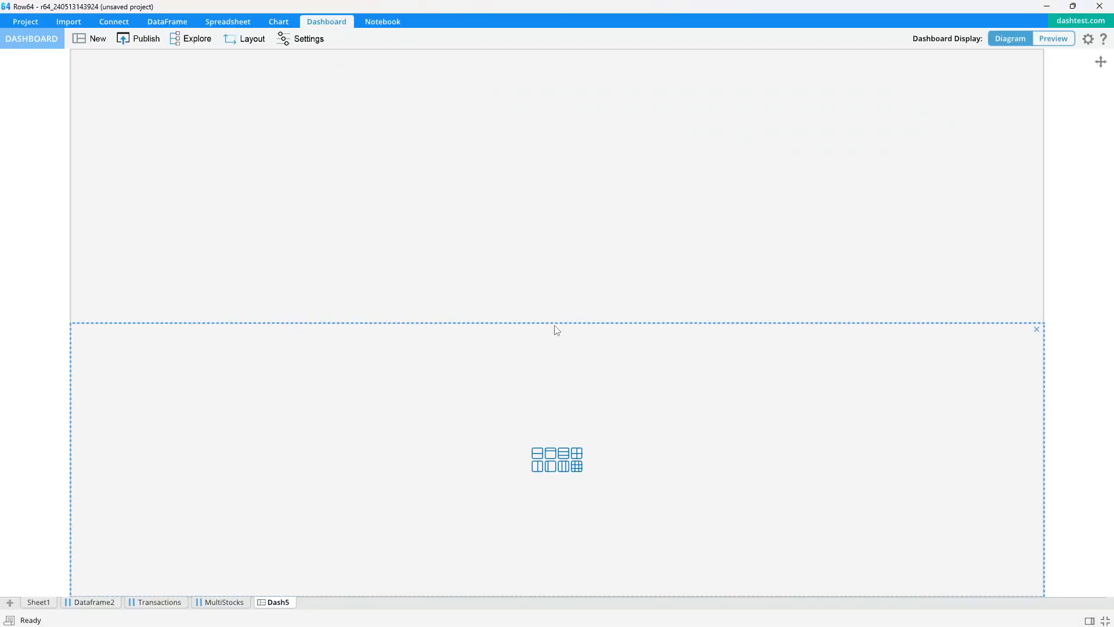
drag(558, 324, 565, 203)
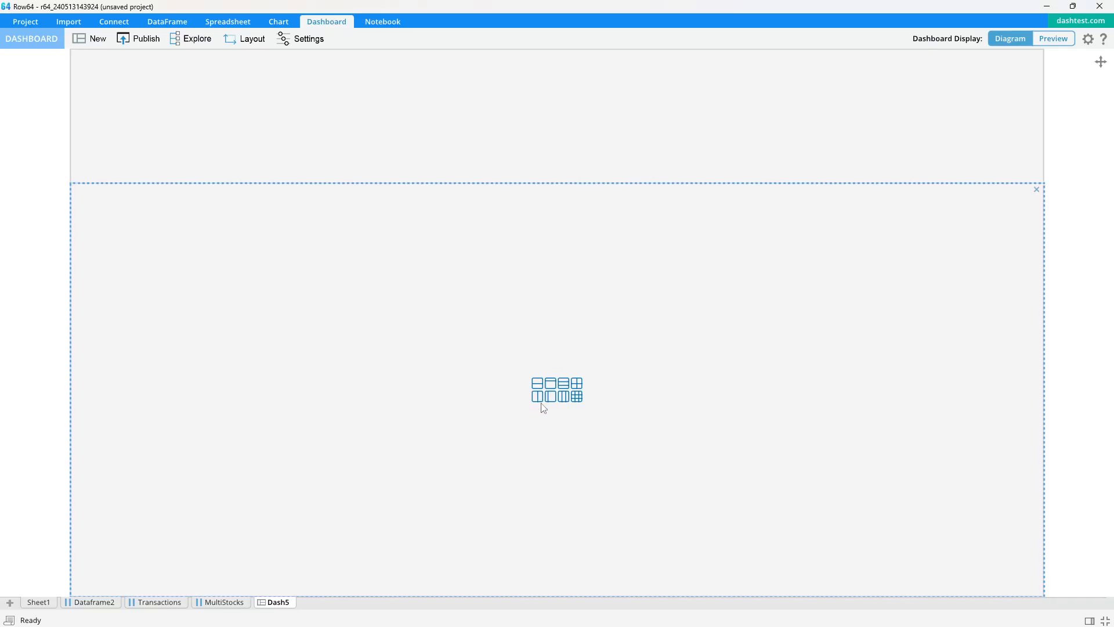
click(538, 405)
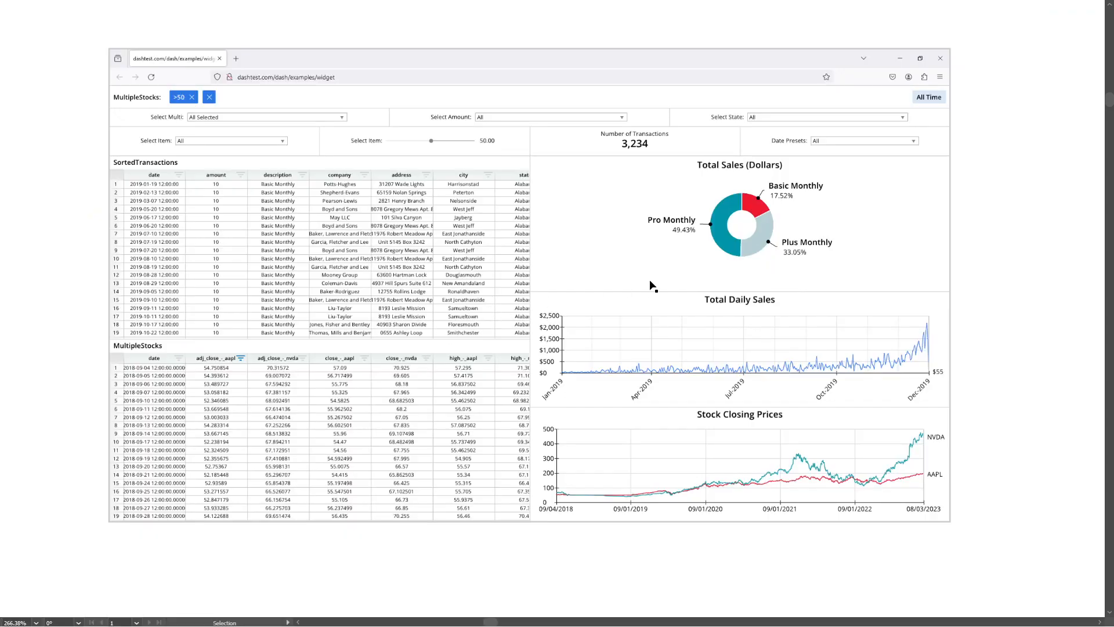
- Split the dashboard's lower-left cell into two rows and its lower-right cell into three rows
key(alt+Tab)
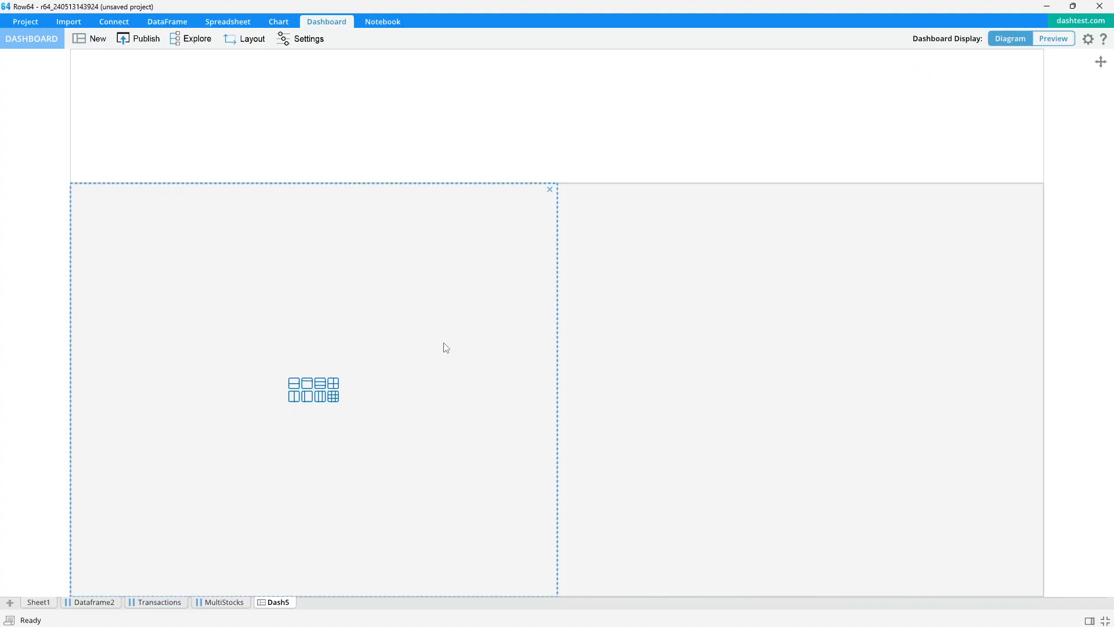
click(294, 384)
click(700, 352)
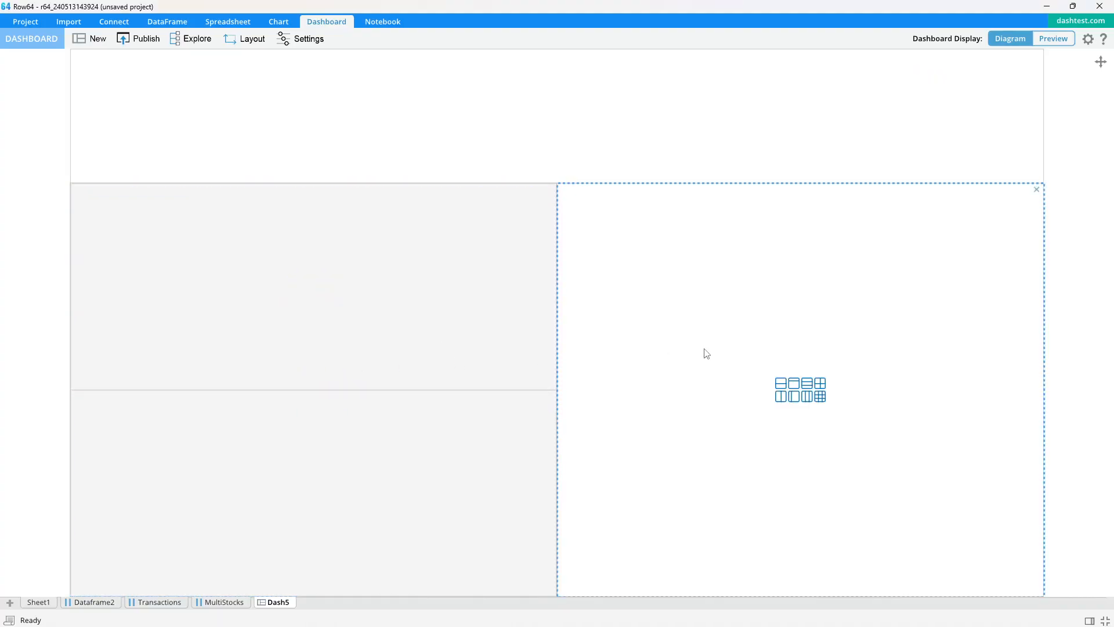
click(807, 384)
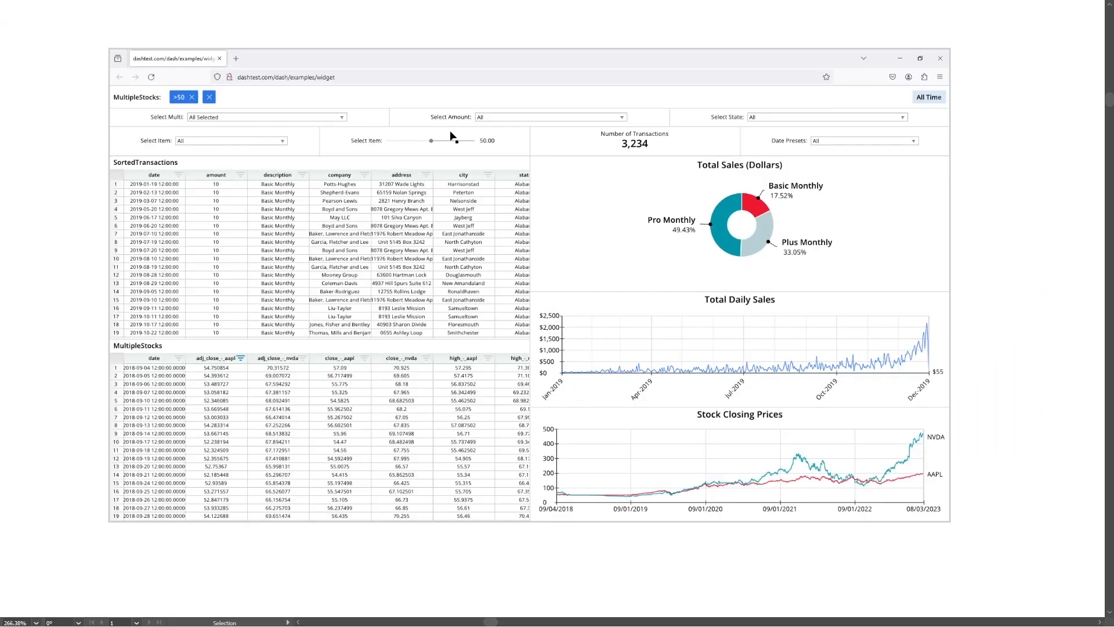
- Split the dashboard's top row into two rows and divide the upper one into three columns
key(alt+Tab)
click(530, 126)
click(537, 110)
key(alt+Tab)
key(alt+Tab)
click(563, 88)
- Split the dashboard's second row into four equal columns and raise the divider beneath it to shorten both header rows
click(527, 162)
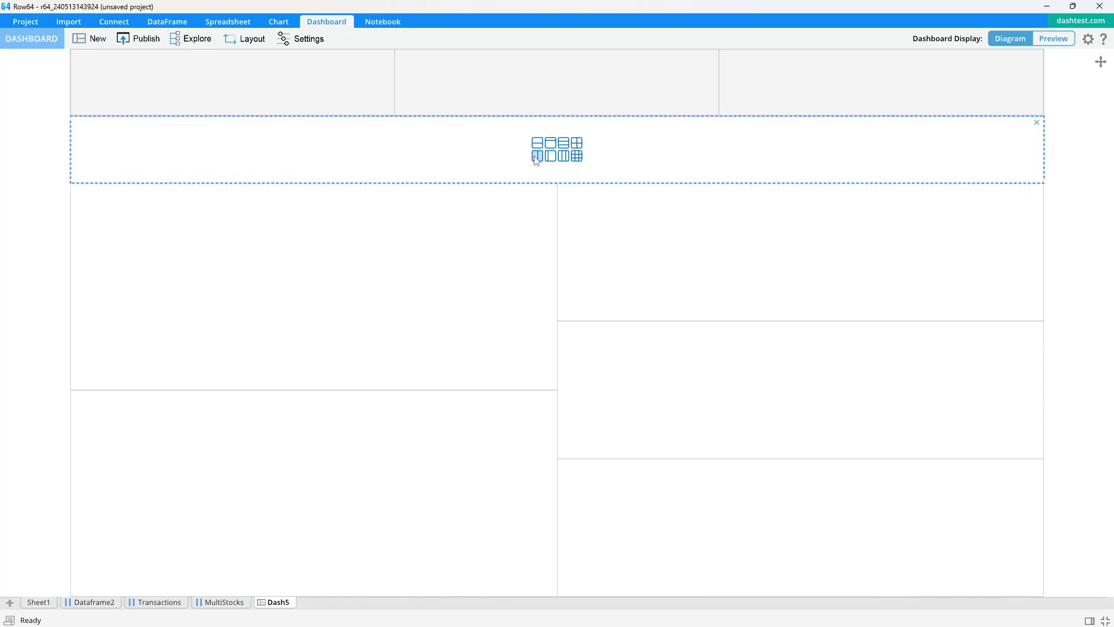
click(536, 160)
click(292, 158)
click(781, 164)
click(782, 164)
drag(571, 187, 573, 164)
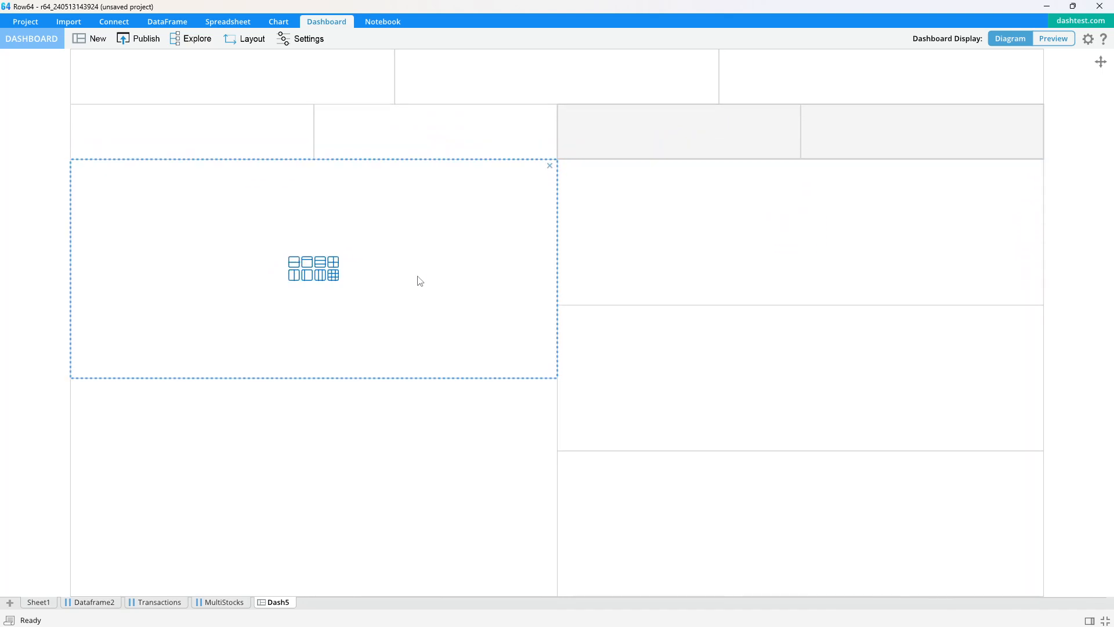
- Place the Transactions table in the left column's upper cell and MultiStocks in the cell below, using the Preview display
key(alt+Tab)
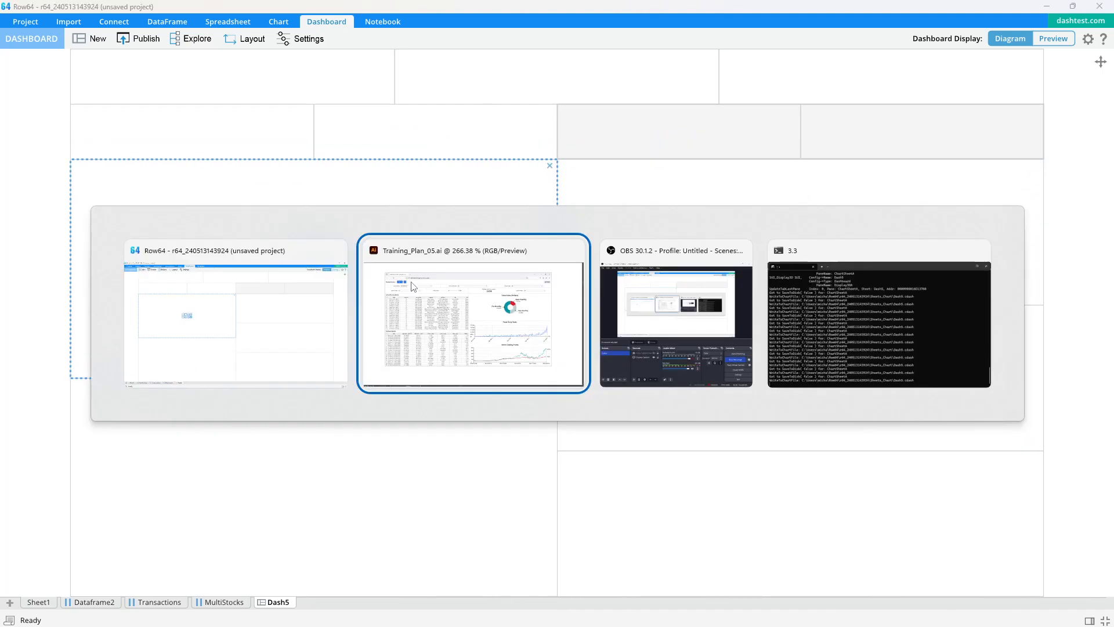
scroll(481, 214, up, 2)
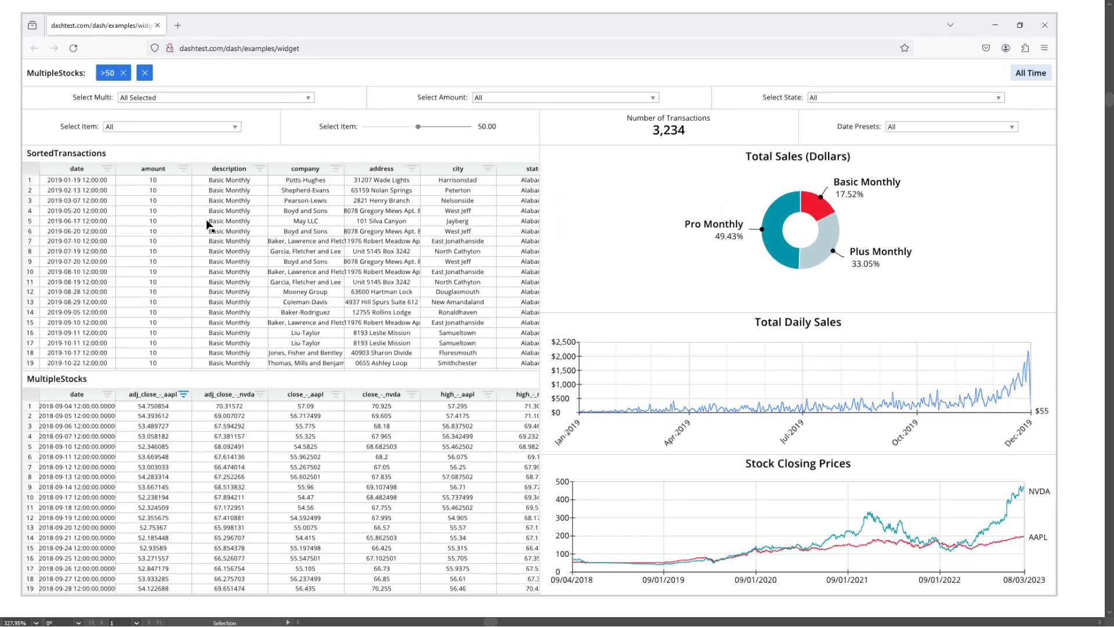
key(alt+Tab)
drag(160, 603, 250, 284)
click(1047, 39)
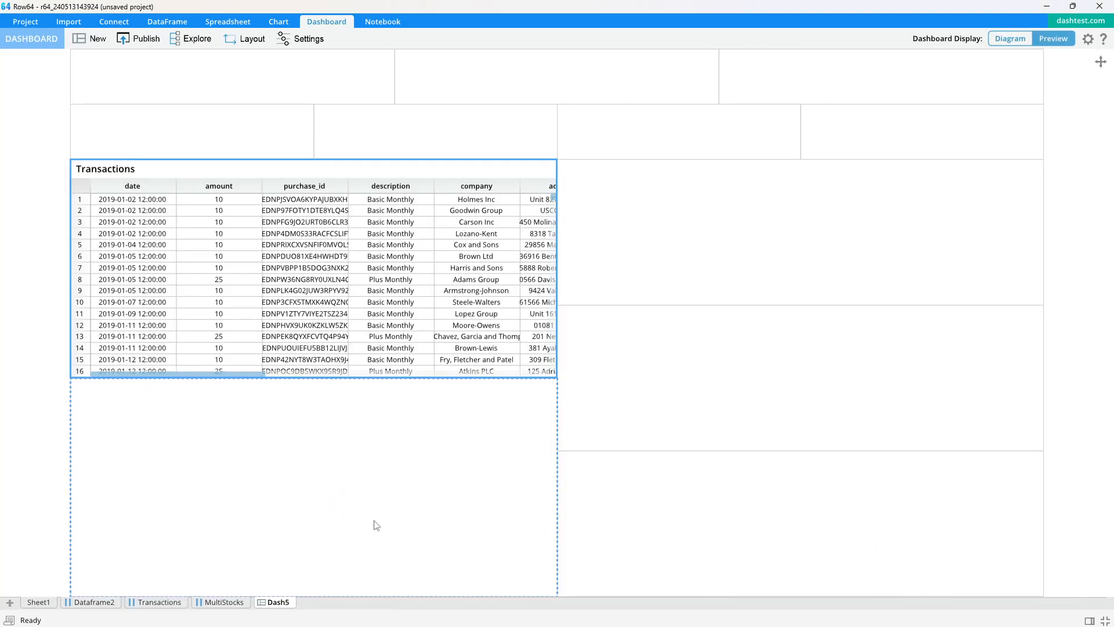
drag(213, 607, 238, 487)
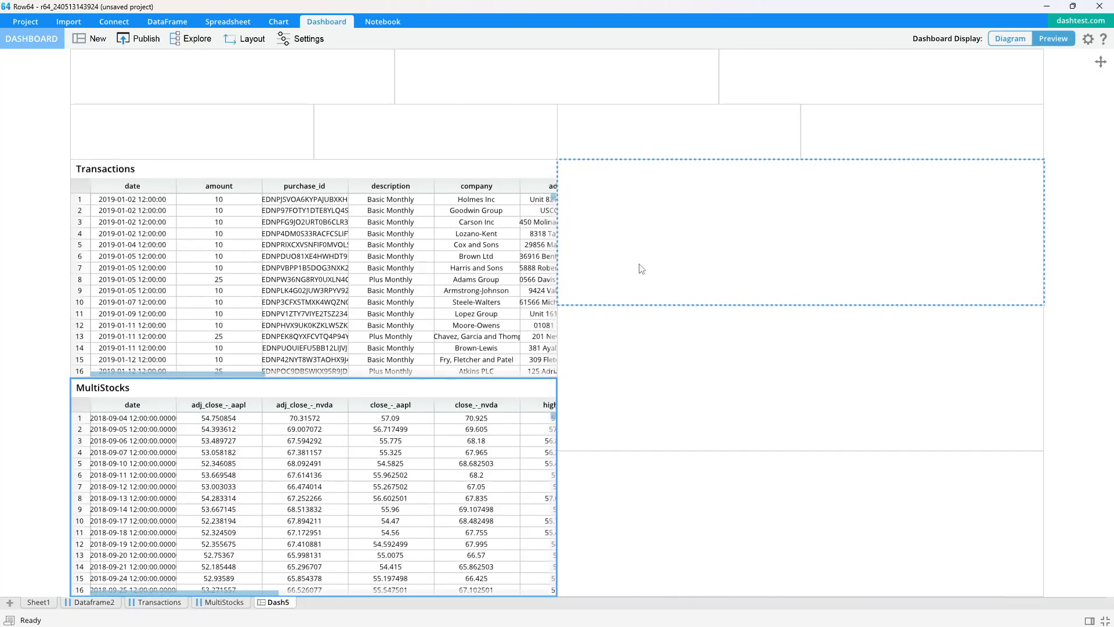
- Create a Group Sum cross-link dataframe from the amount and description columns of the Transactions sheet
click(168, 603)
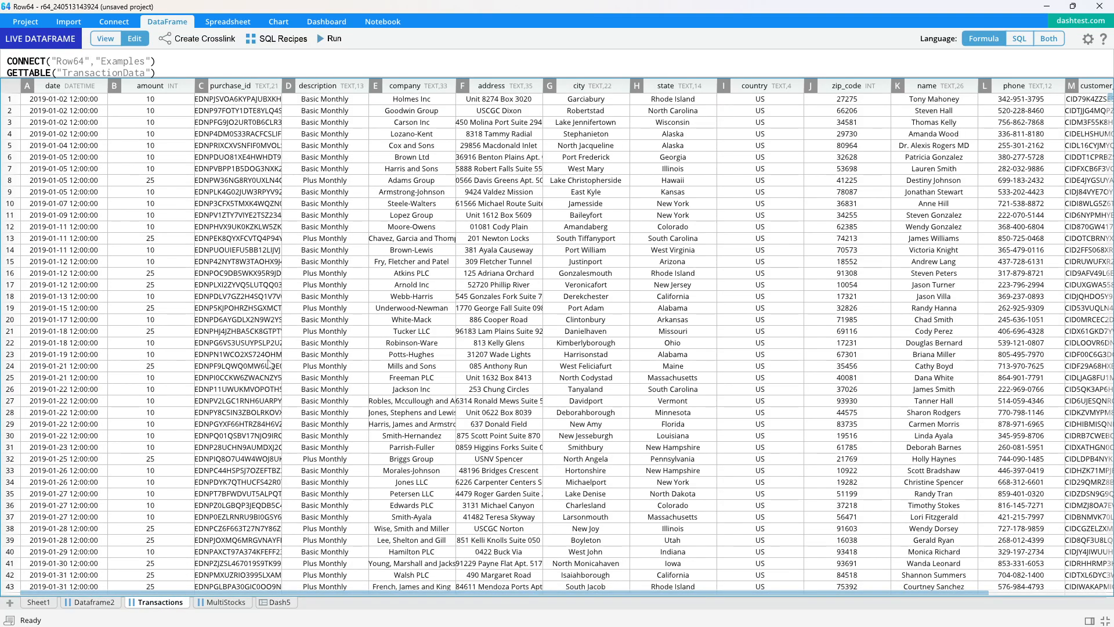
click(154, 91)
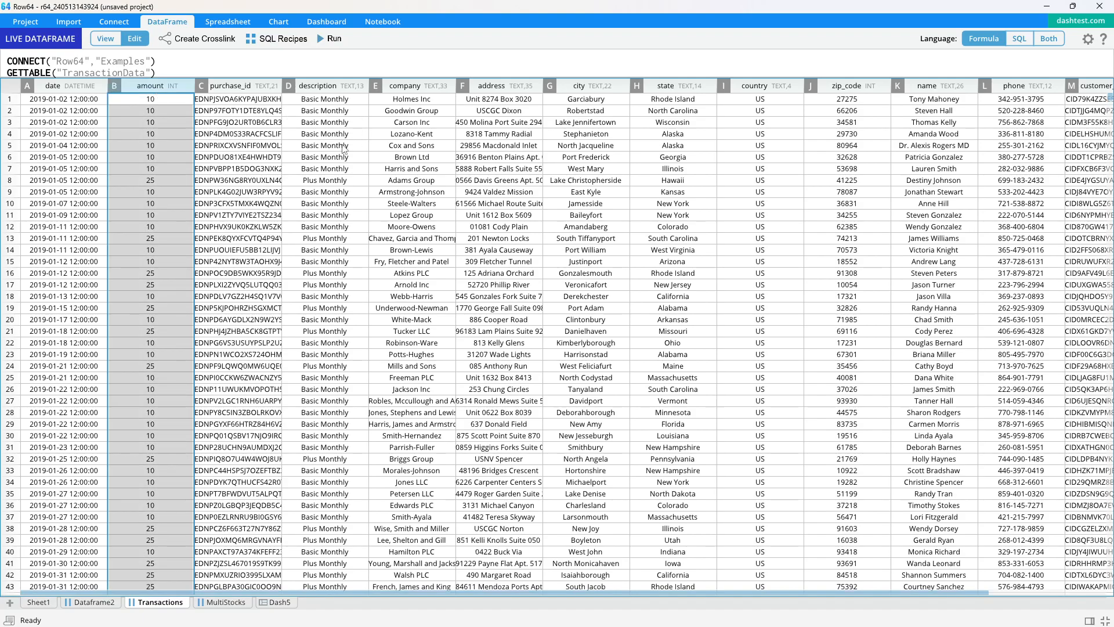
click(331, 89)
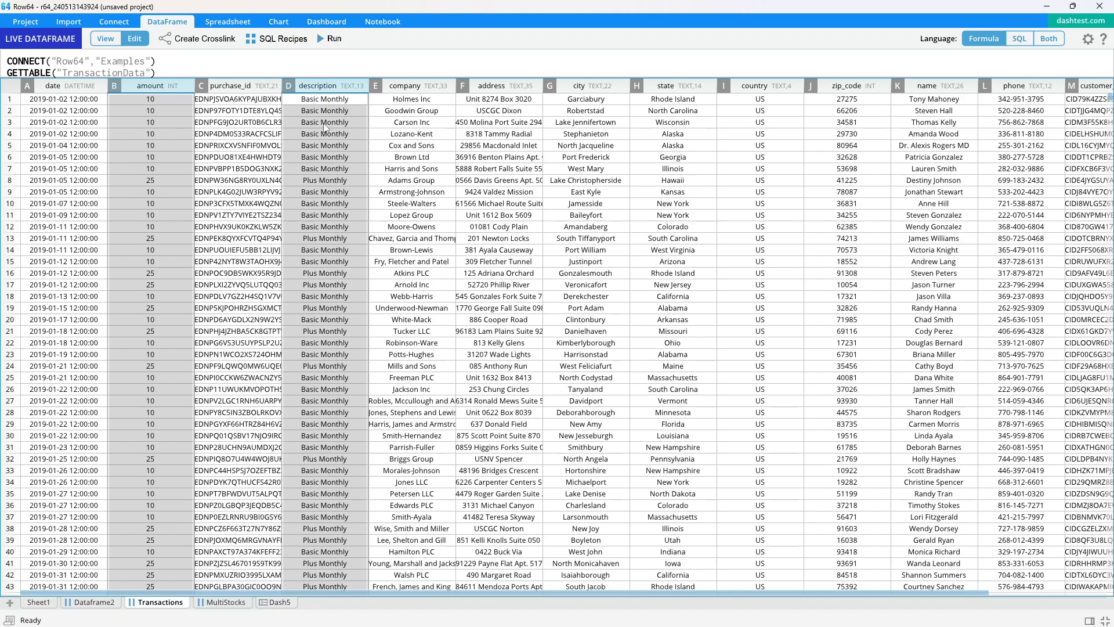
click(211, 44)
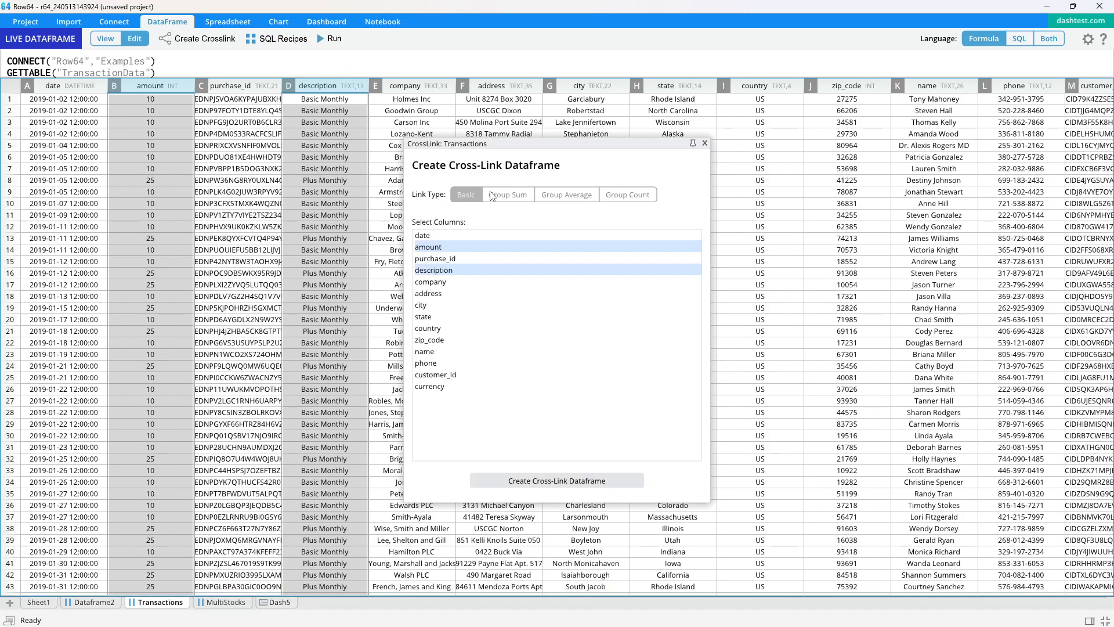
click(508, 194)
click(542, 481)
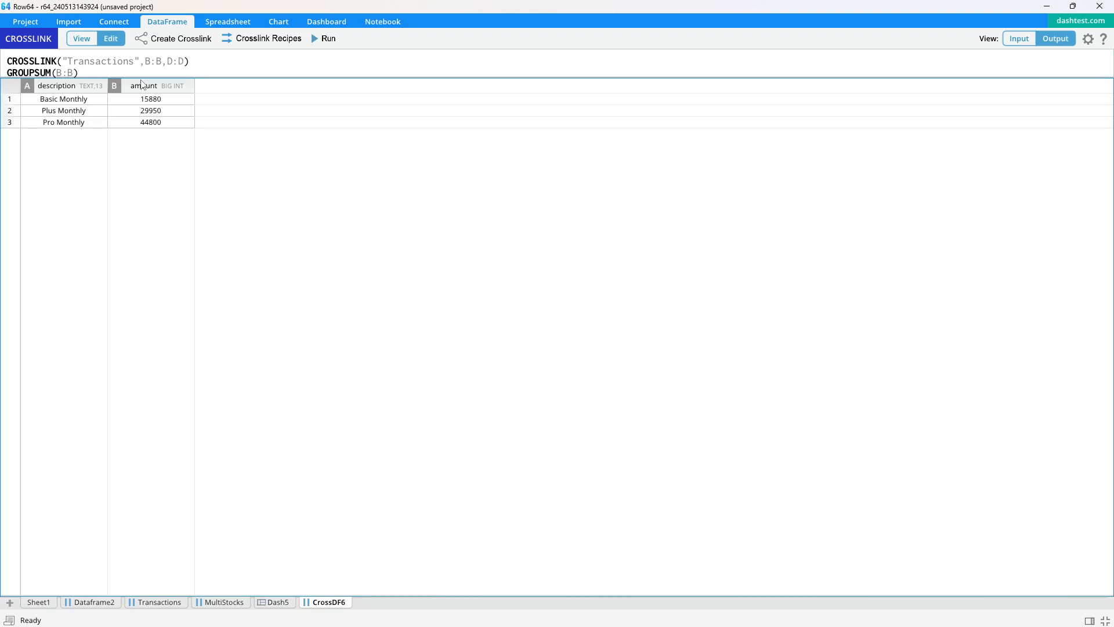
- Create a donut-style pie chart from the description and amount columns of the cross-link dataframe
drag(142, 77, 143, 88)
drag(73, 97, 192, 98)
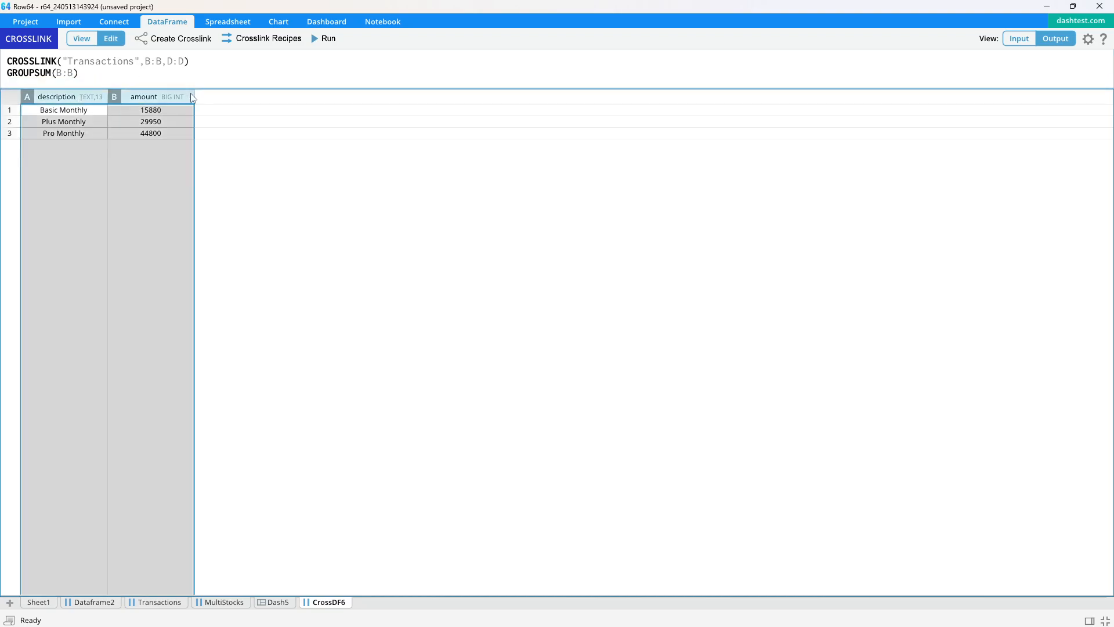
click(279, 21)
click(294, 39)
click(250, 421)
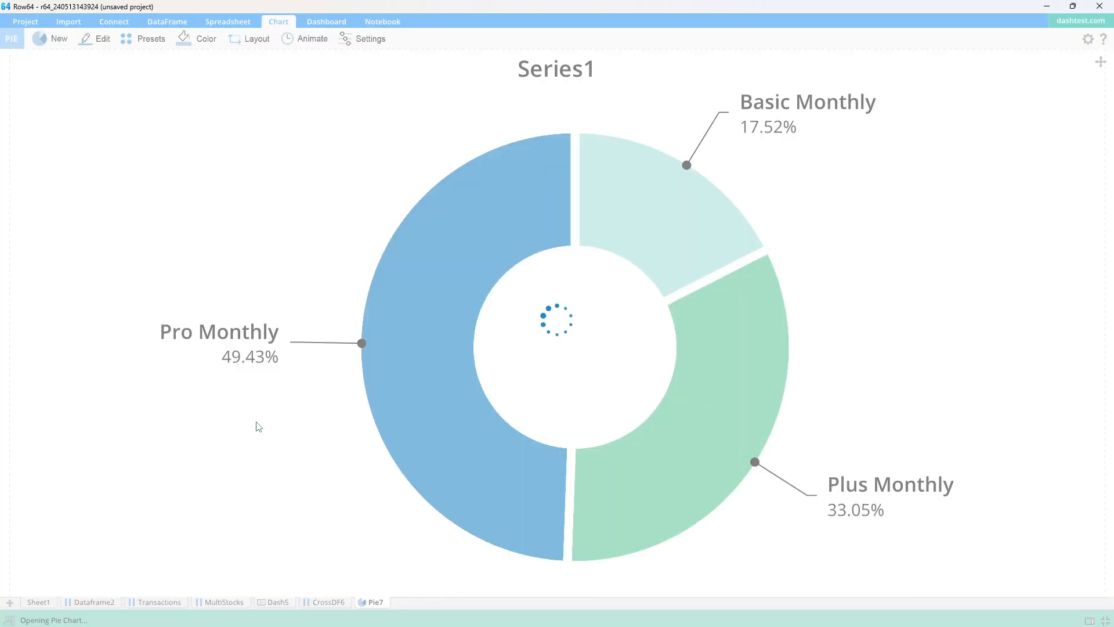
- Place the pie chart in the dashboard's right column, directly beneath the header rows, and adjust the divider below it
click(277, 603)
drag(376, 602, 775, 255)
mouse_move(817, 305)
mouse_down()
mouse_move(812, 332)
mouse_move(815, 313)
mouse_up()
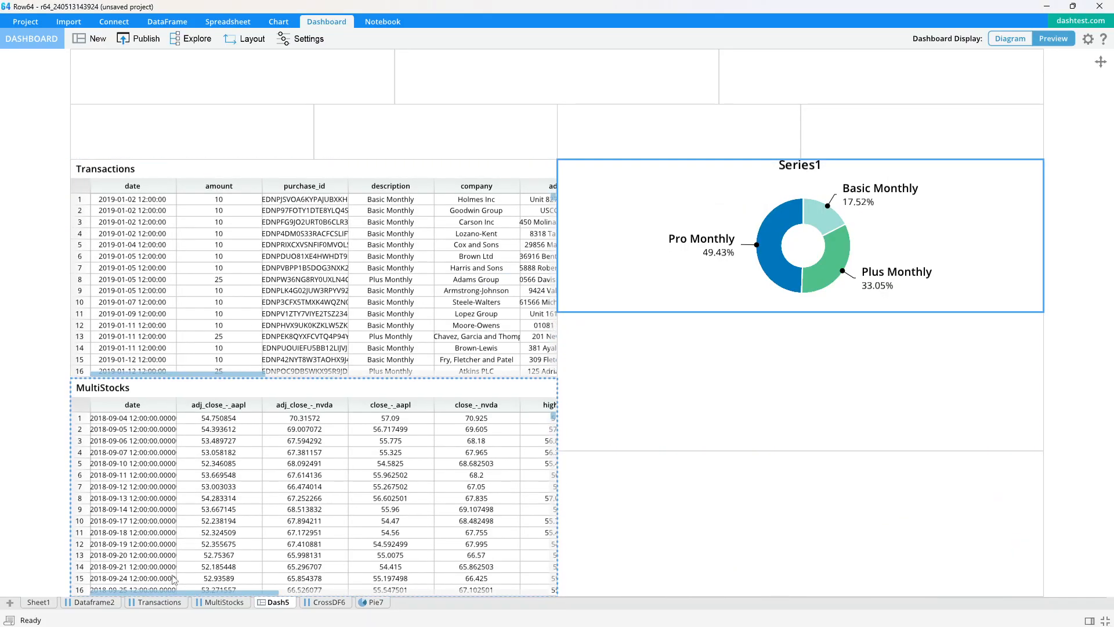
click(152, 602)
drag(93, 97, 150, 94)
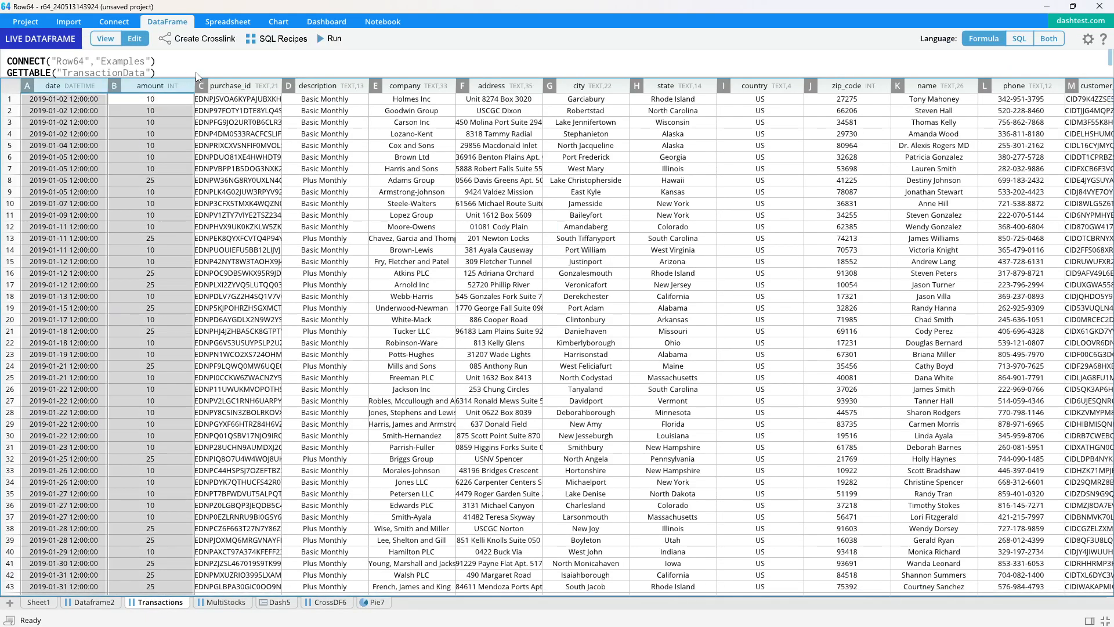
click(215, 39)
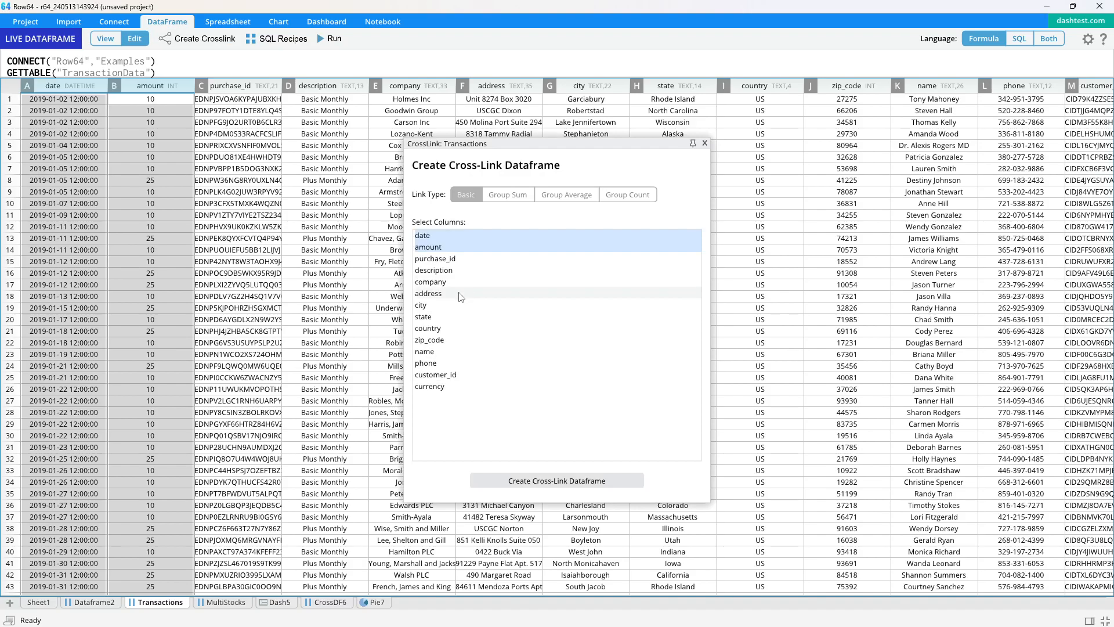
click(520, 205)
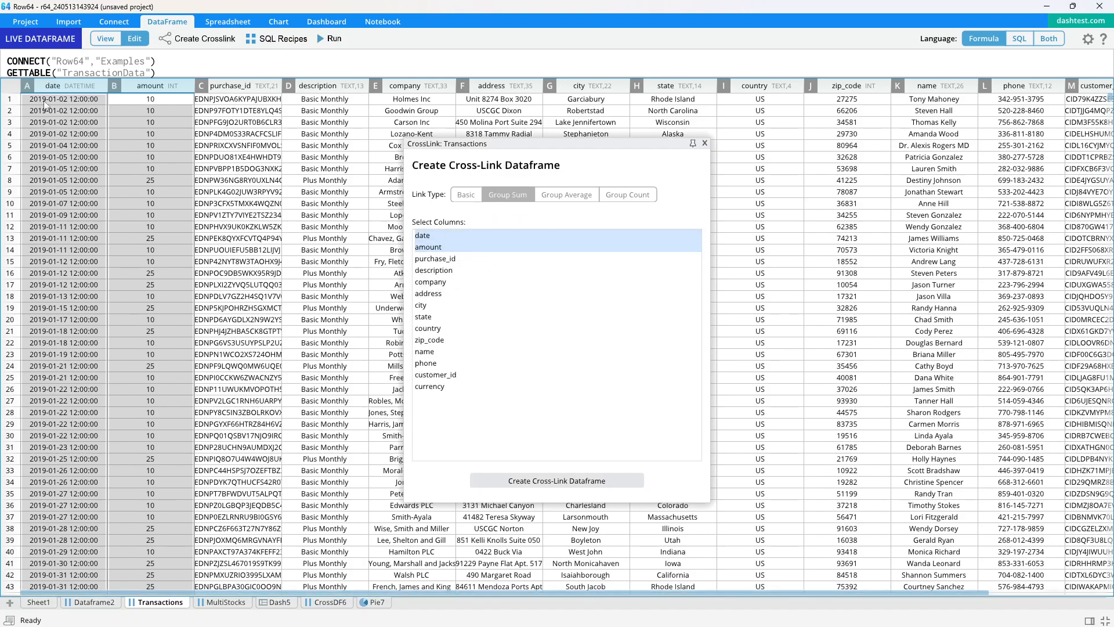
click(532, 480)
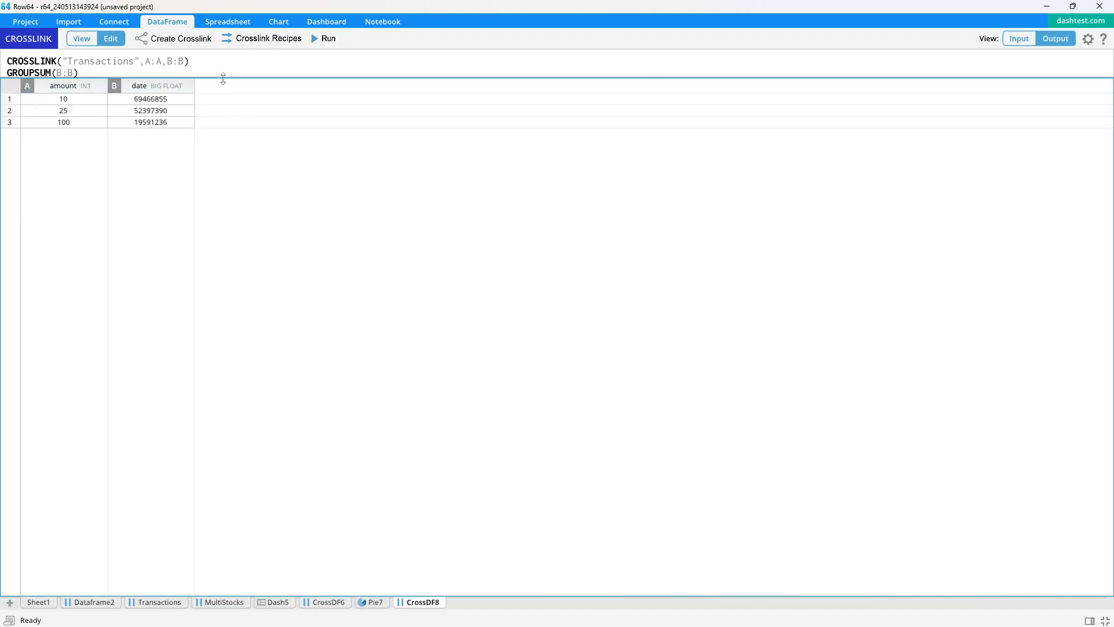
drag(224, 77, 223, 93)
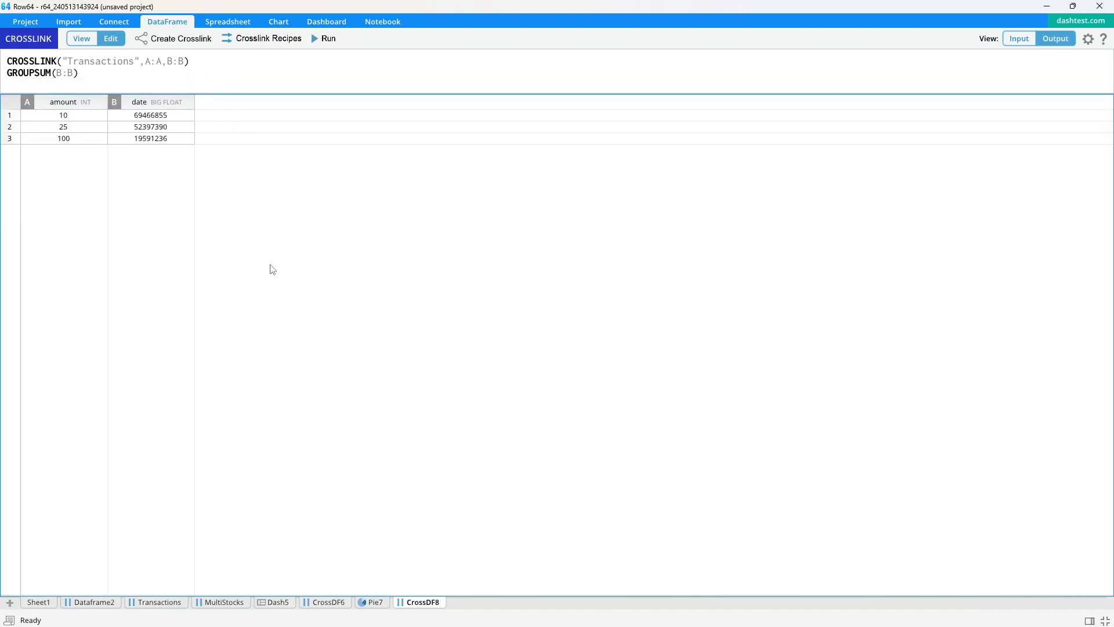
right_click(420, 608)
click(450, 599)
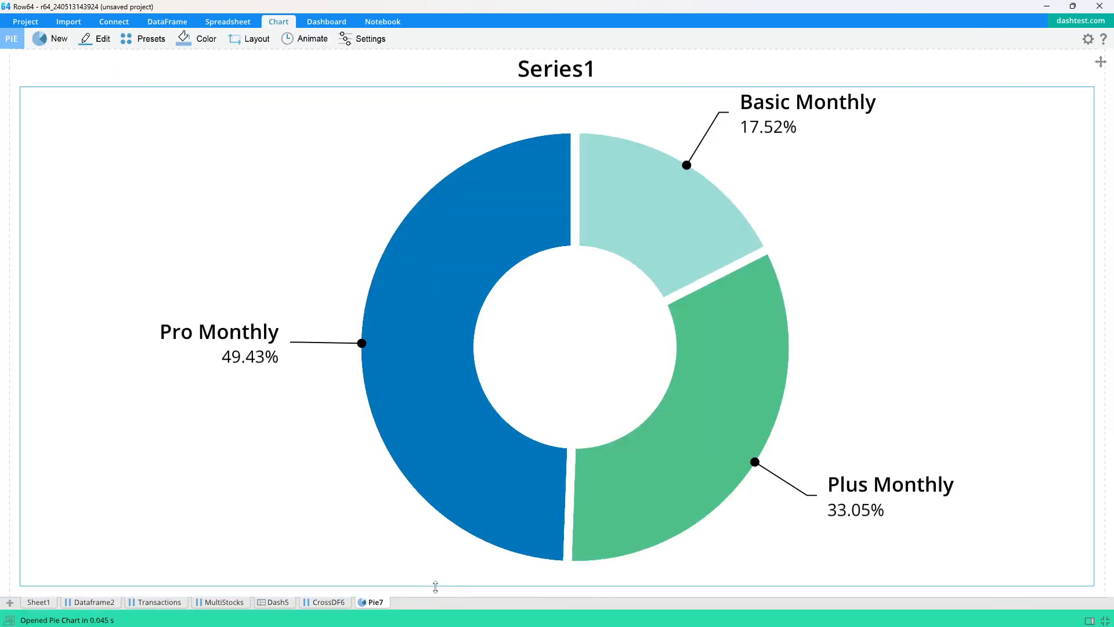
- Create a Group Sum cross-link dataframe from the date and amount columns of the Transactions sheet
click(151, 601)
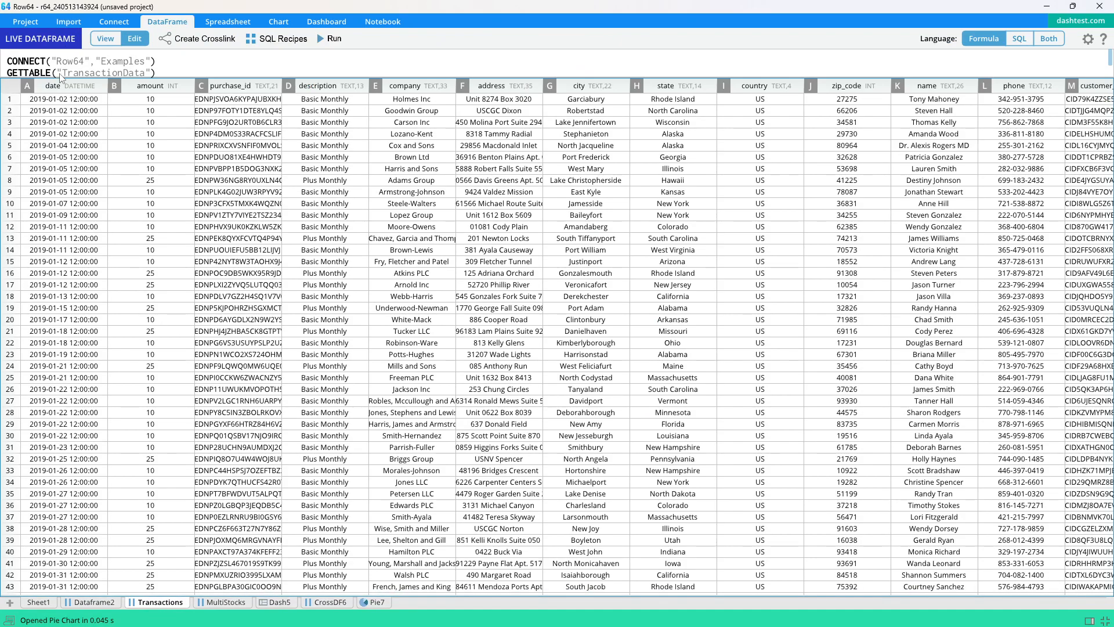
click(61, 90)
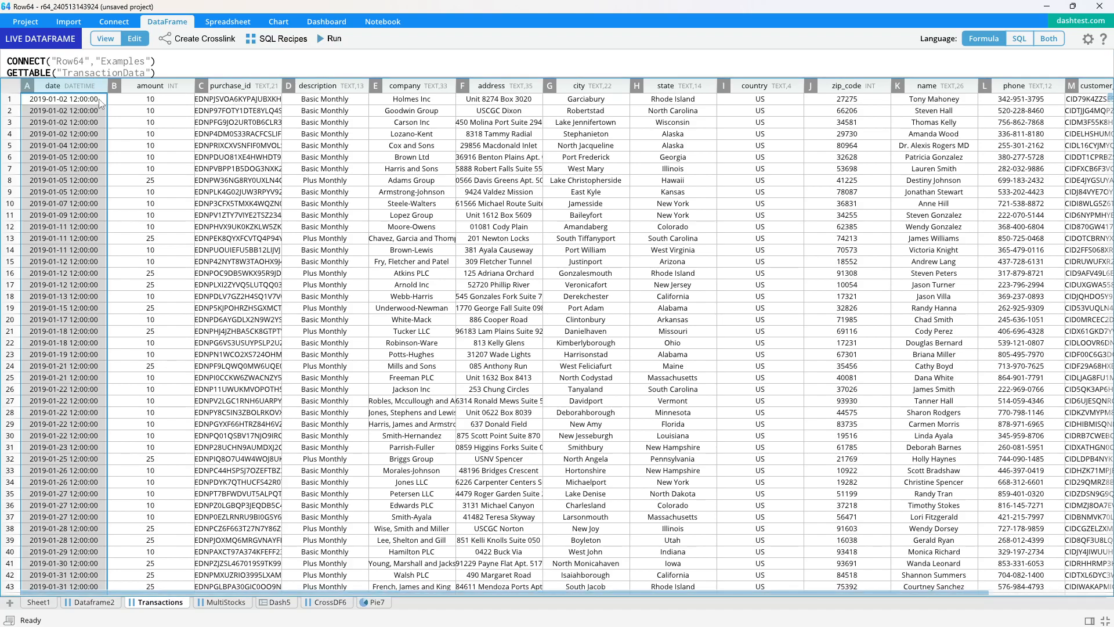
shift+click(152, 86)
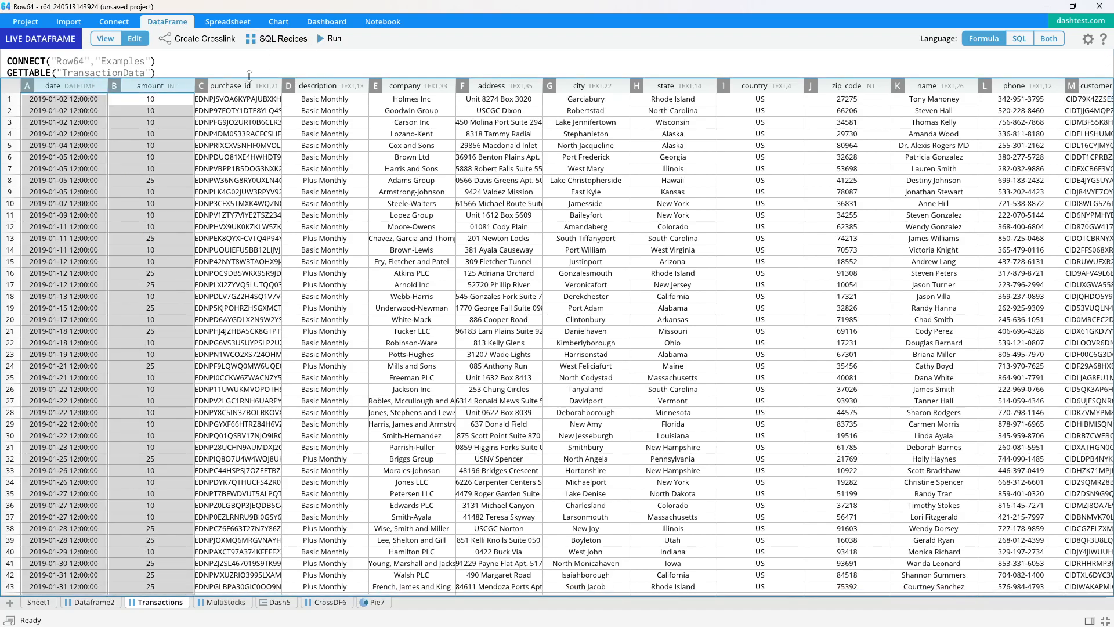
drag(250, 77, 251, 98)
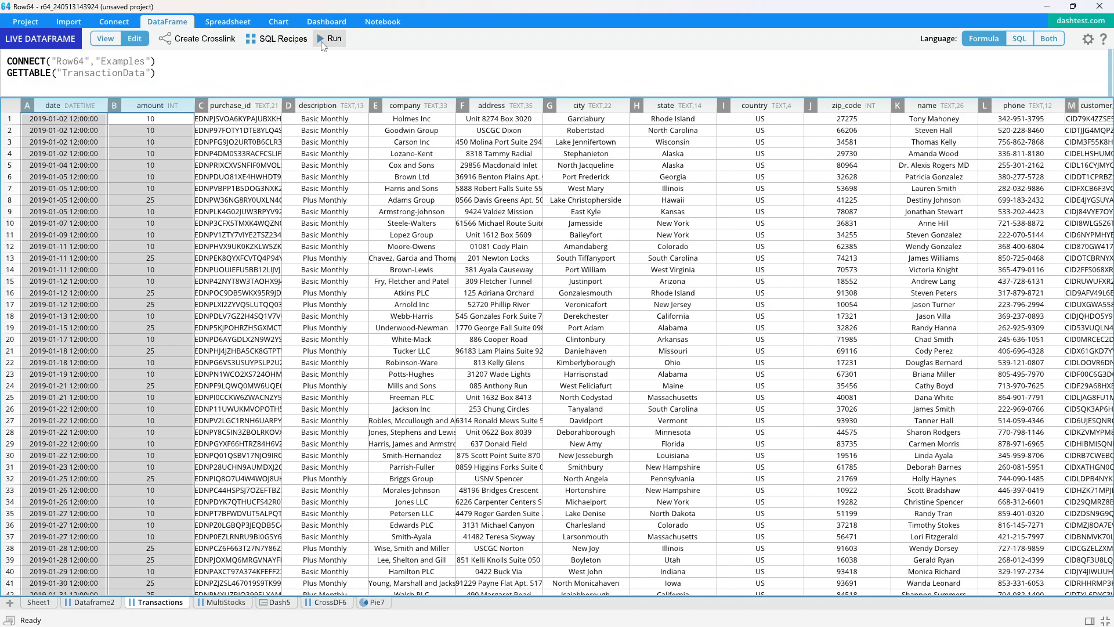
click(213, 38)
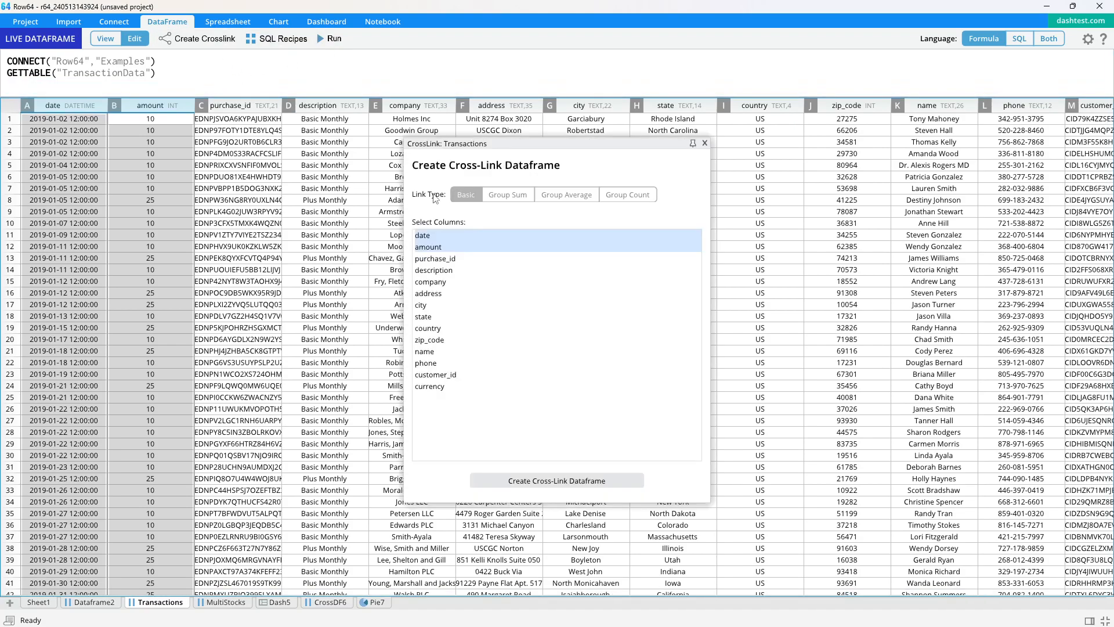
click(527, 483)
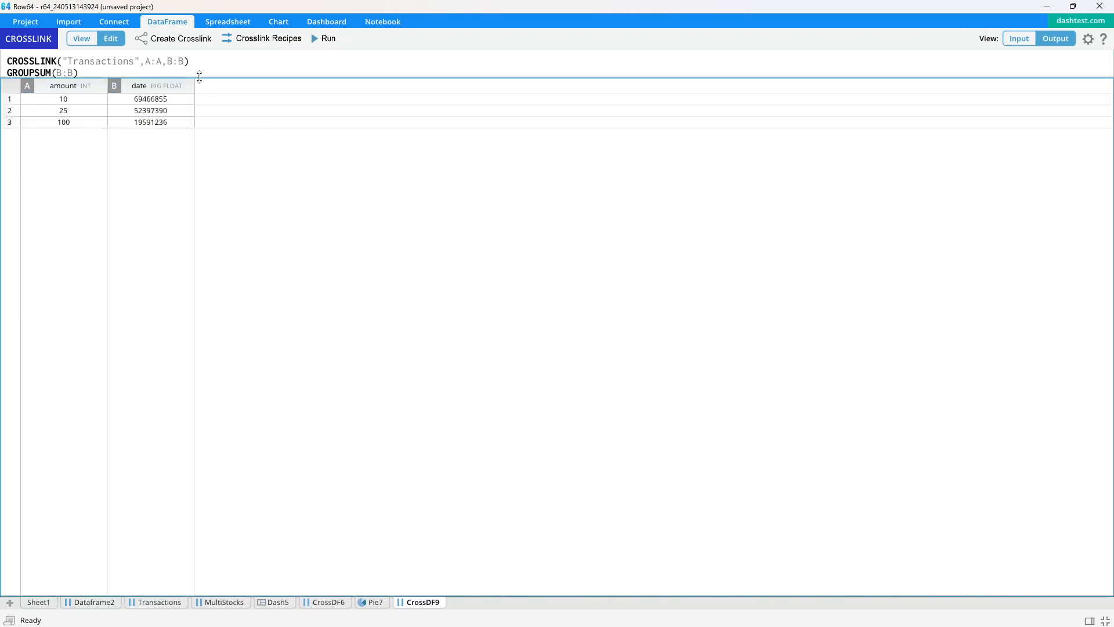
- Change the cross-link formula to GROUPSUM(A:A) so it groups by date, and run it with the Output view
drag(199, 77, 199, 144)
click(1019, 38)
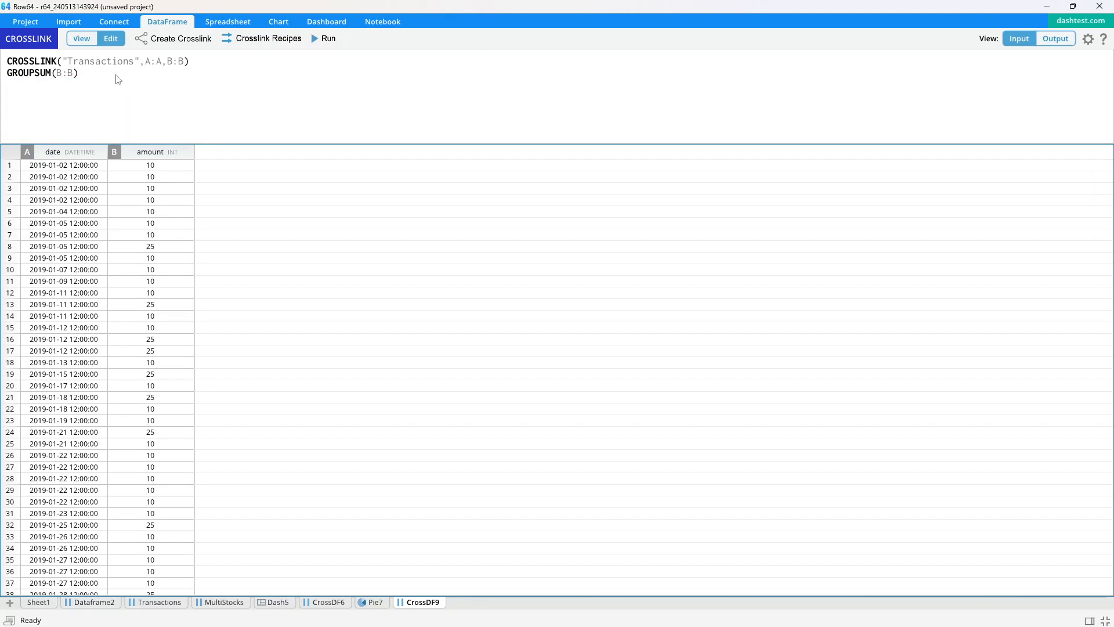
double_click(58, 73)
text(A:A)
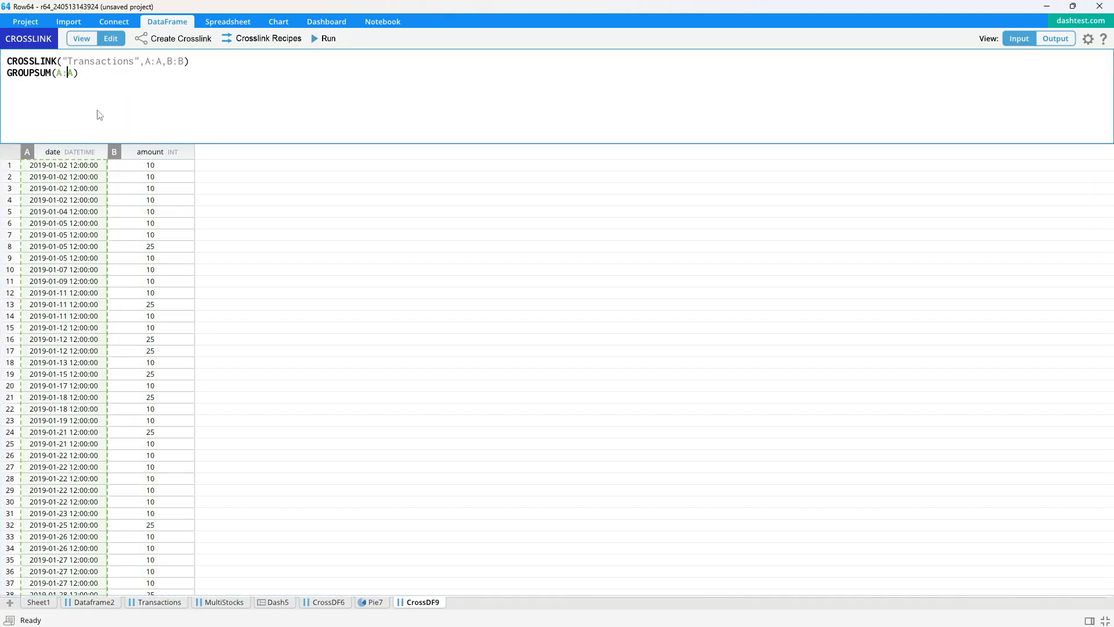
click(231, 85)
click(1059, 42)
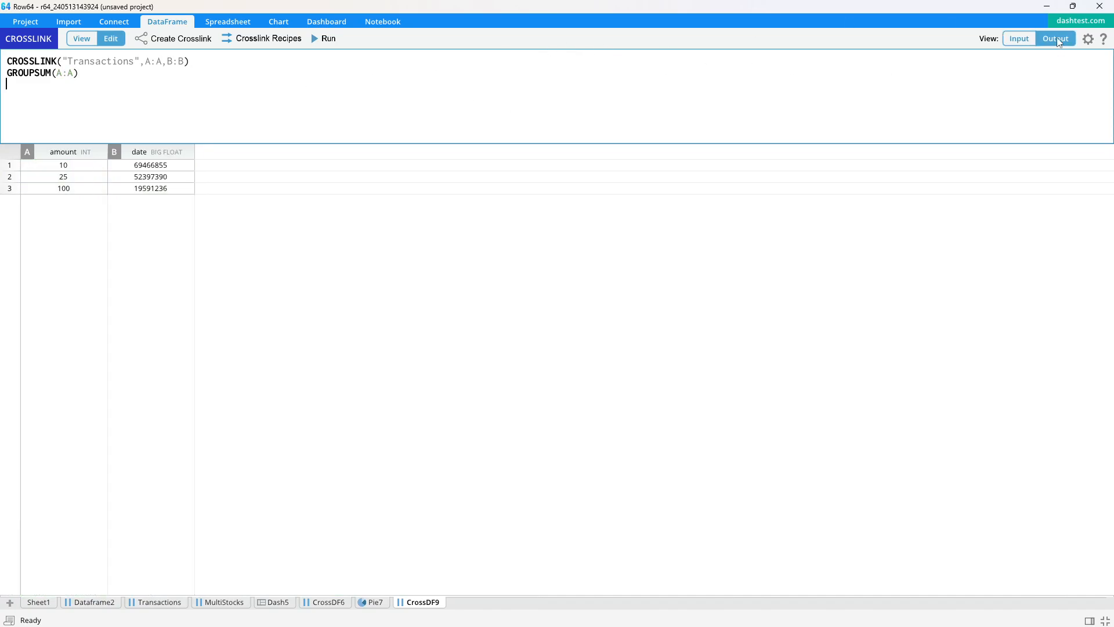
click(322, 39)
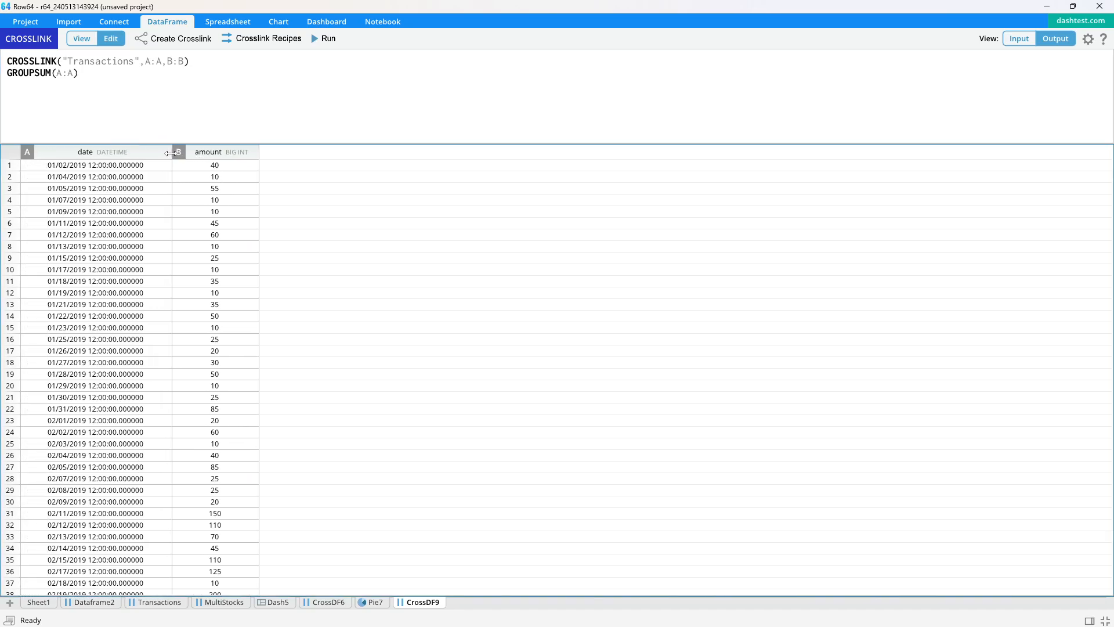
- Create a line chart from the date and amount columns of the date-grouped cross-link dataframe
drag(112, 185, 226, 239)
click(228, 245)
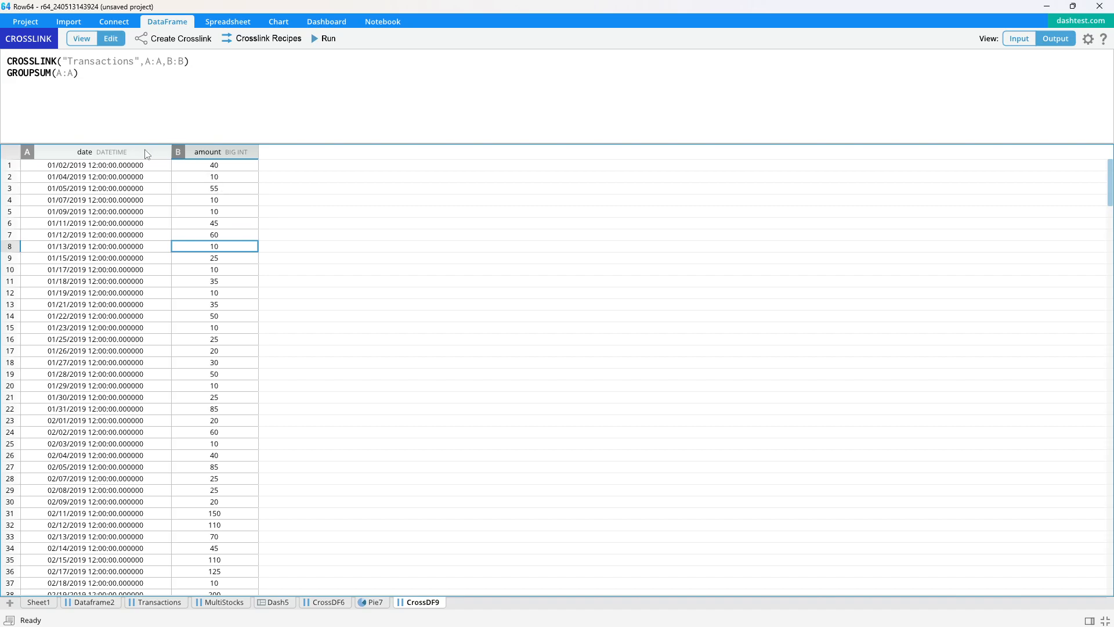
drag(146, 155, 221, 153)
click(279, 23)
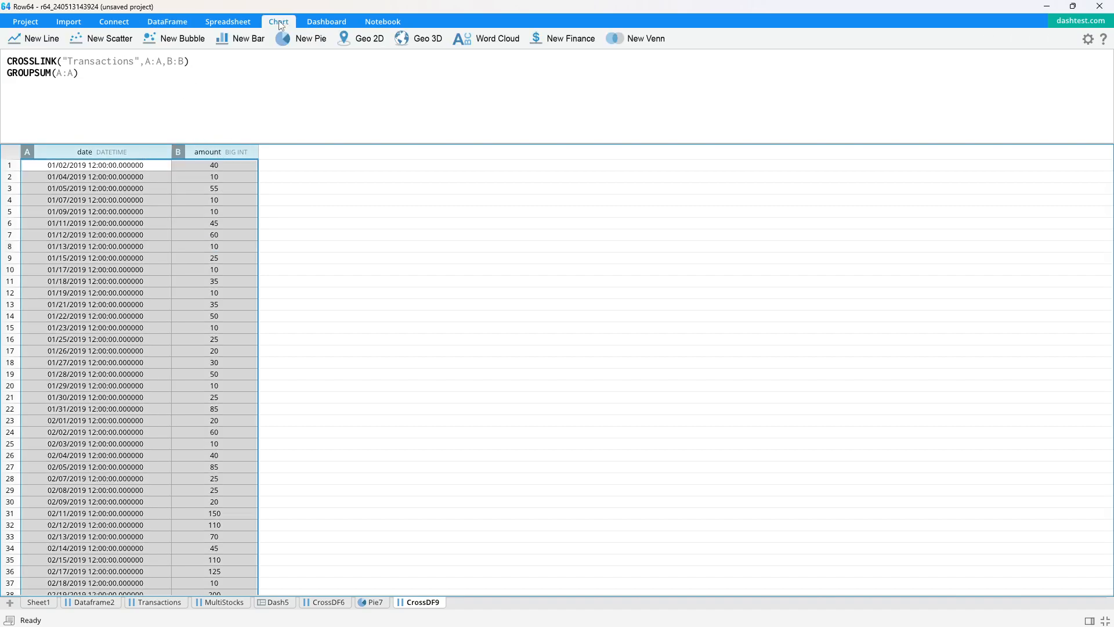
click(46, 44)
click(249, 458)
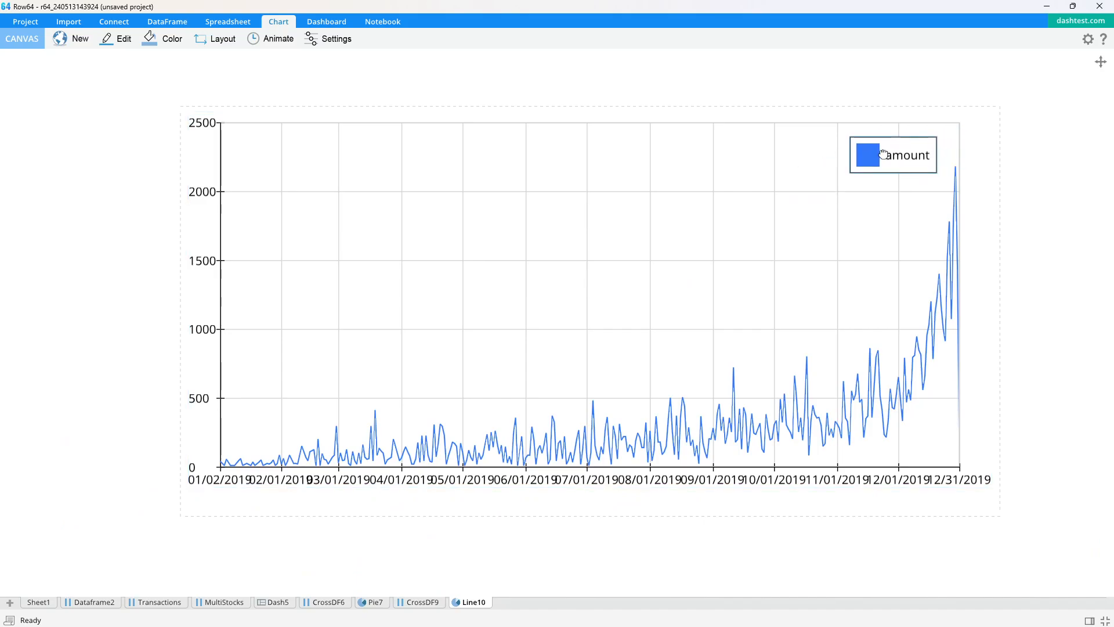
- Place the line chart in the dashboard cell beneath the pie chart and raise the divider between the two charts
click(272, 602)
drag(459, 602, 740, 408)
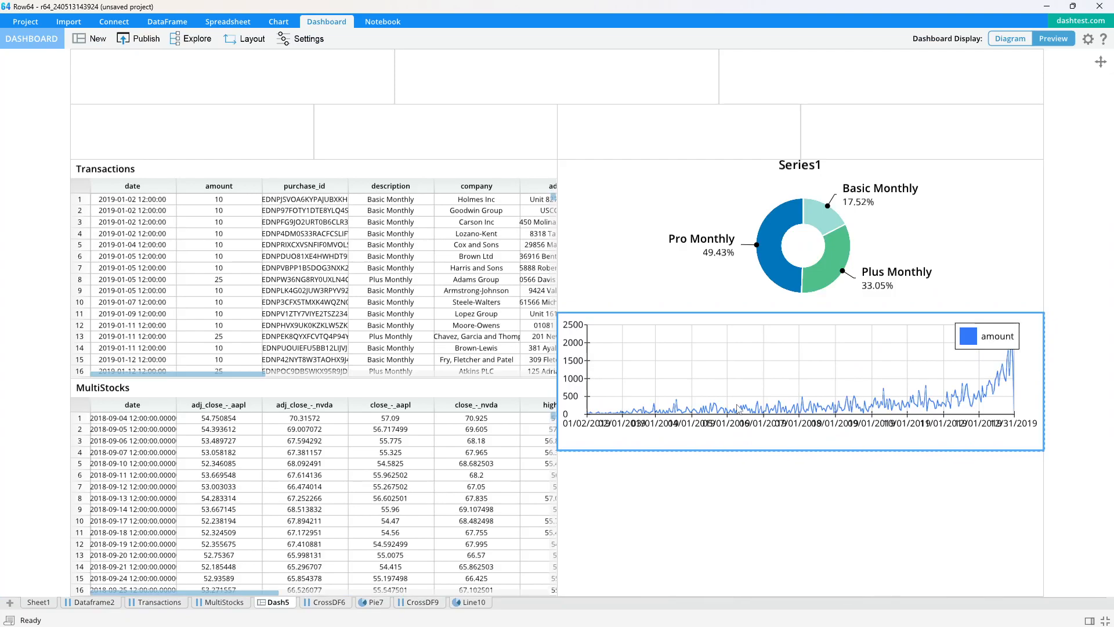
click(610, 181)
click(159, 221)
click(672, 350)
drag(699, 316, 713, 299)
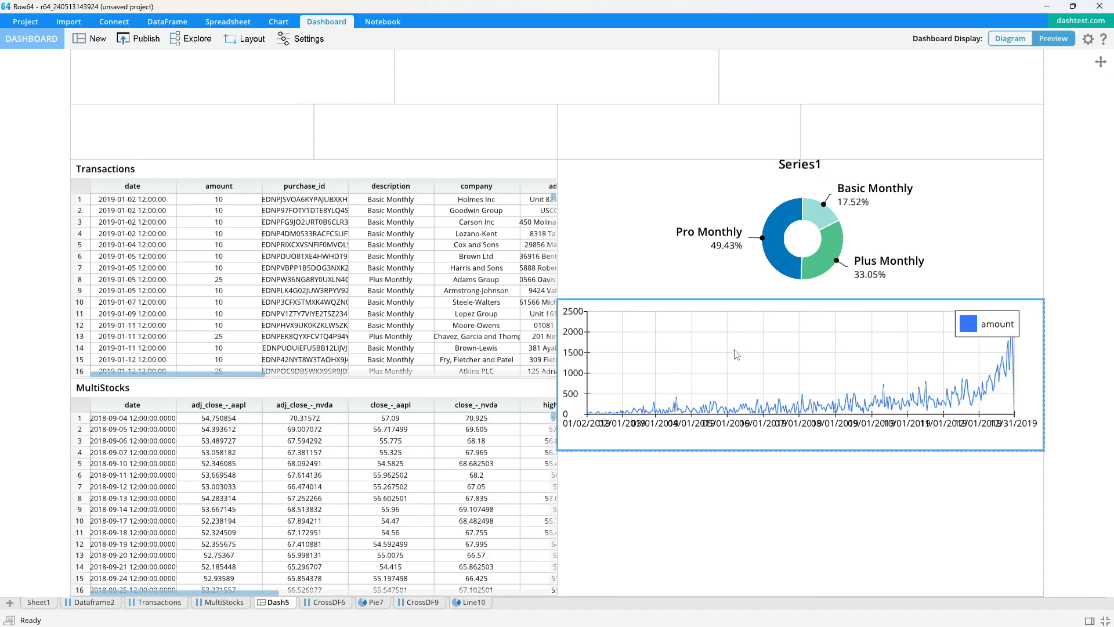
- Open the line chart beside the dashboard and set its X axis label rotation to -0.49
double_click(701, 377)
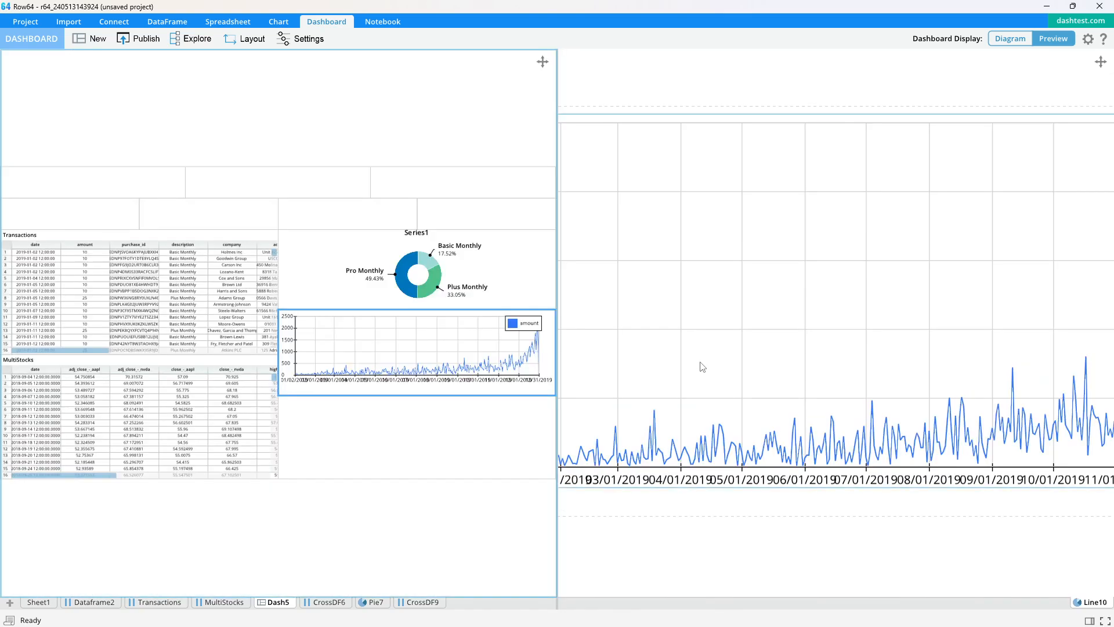
scroll(739, 274, down, 2)
scroll(763, 258, down, 3)
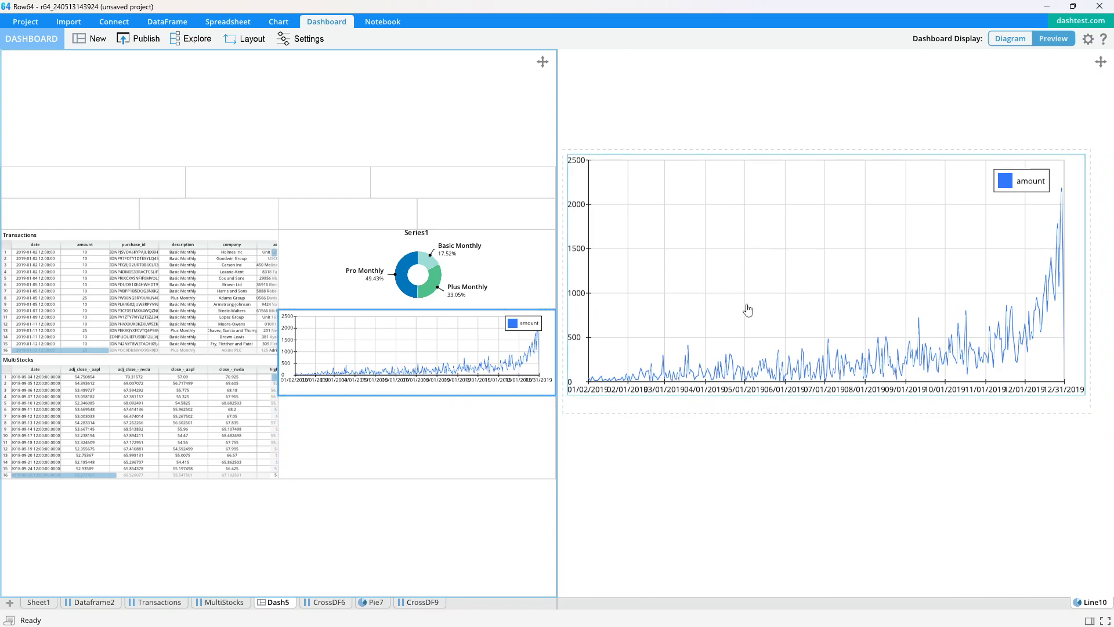
click(317, 39)
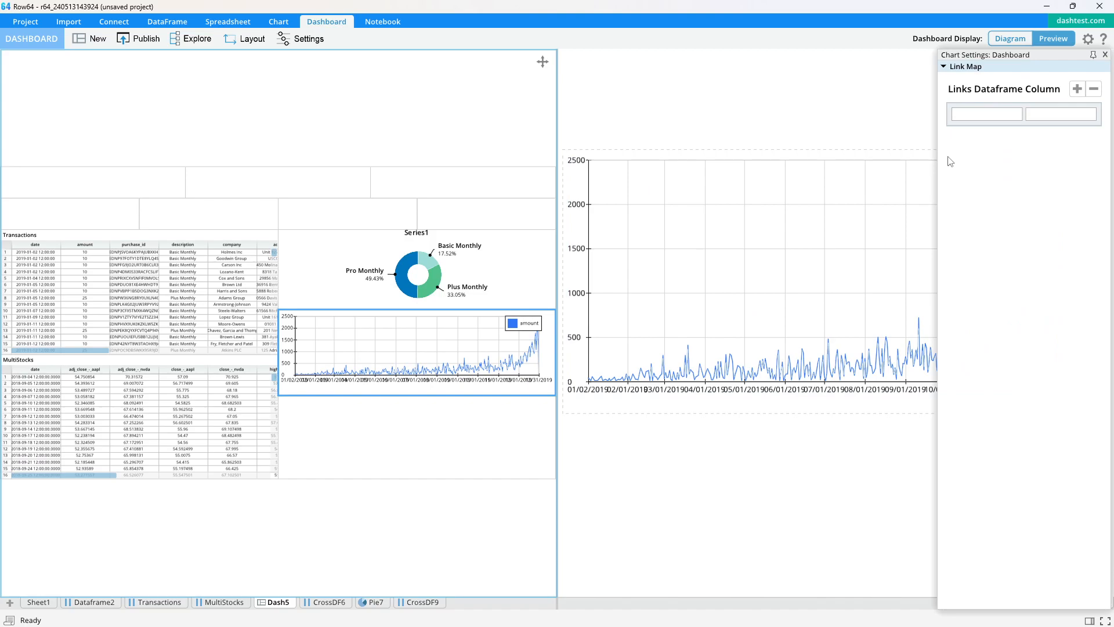
click(760, 99)
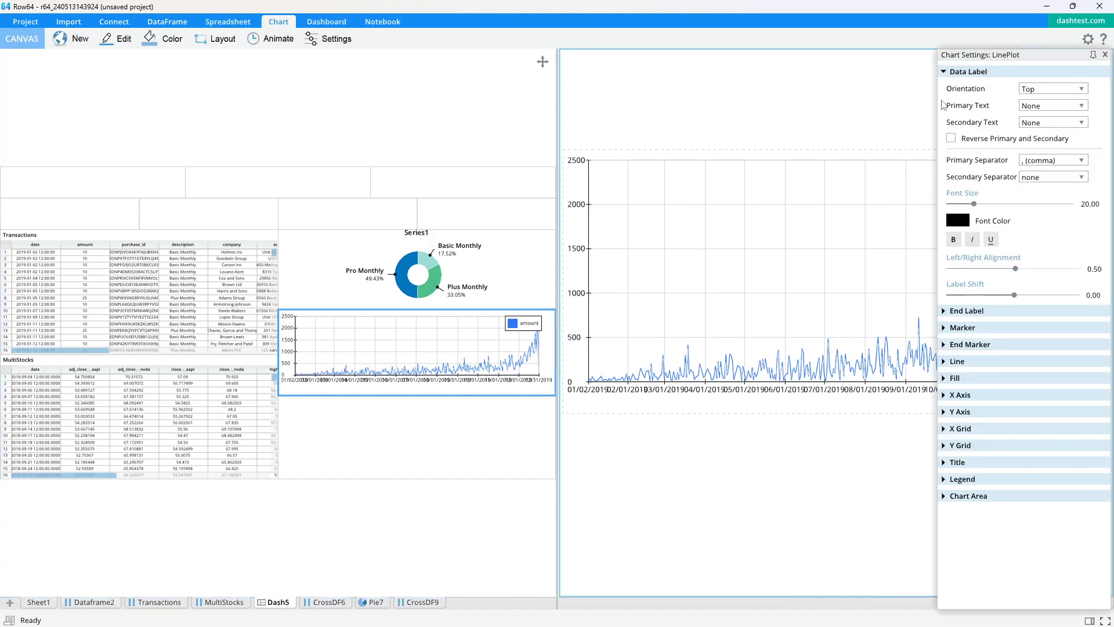
click(941, 74)
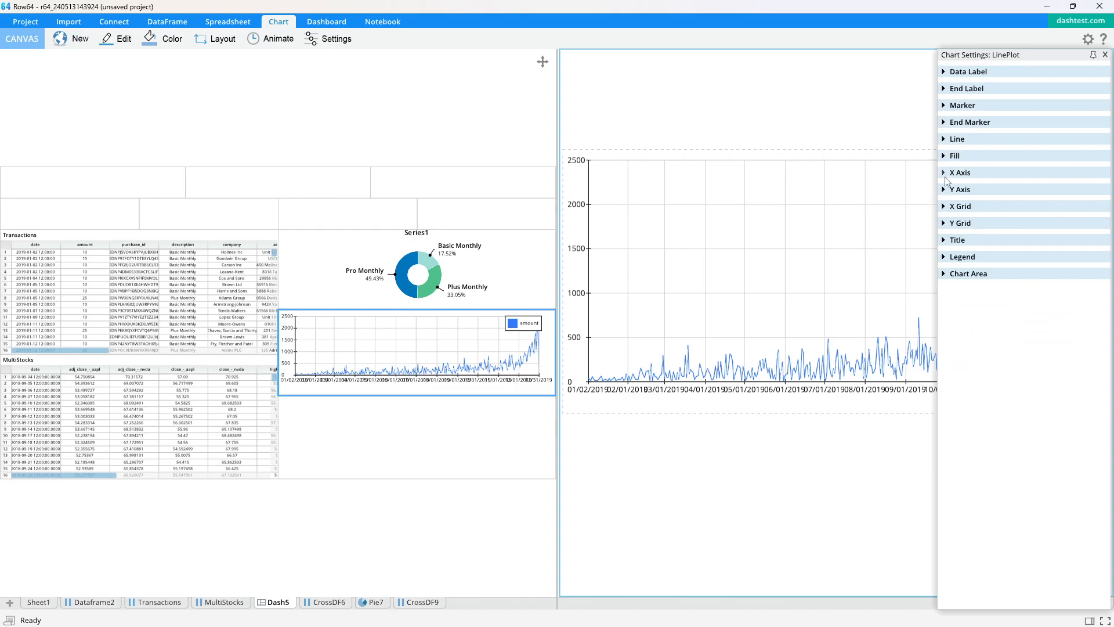
click(946, 174)
drag(1014, 551, 997, 551)
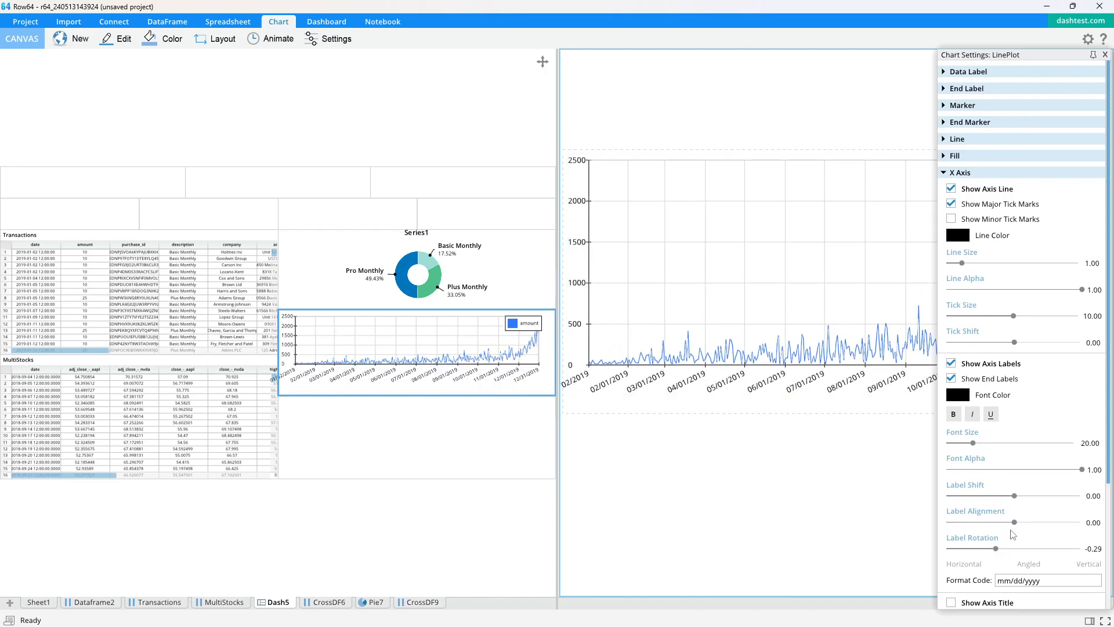
drag(996, 549, 982, 550)
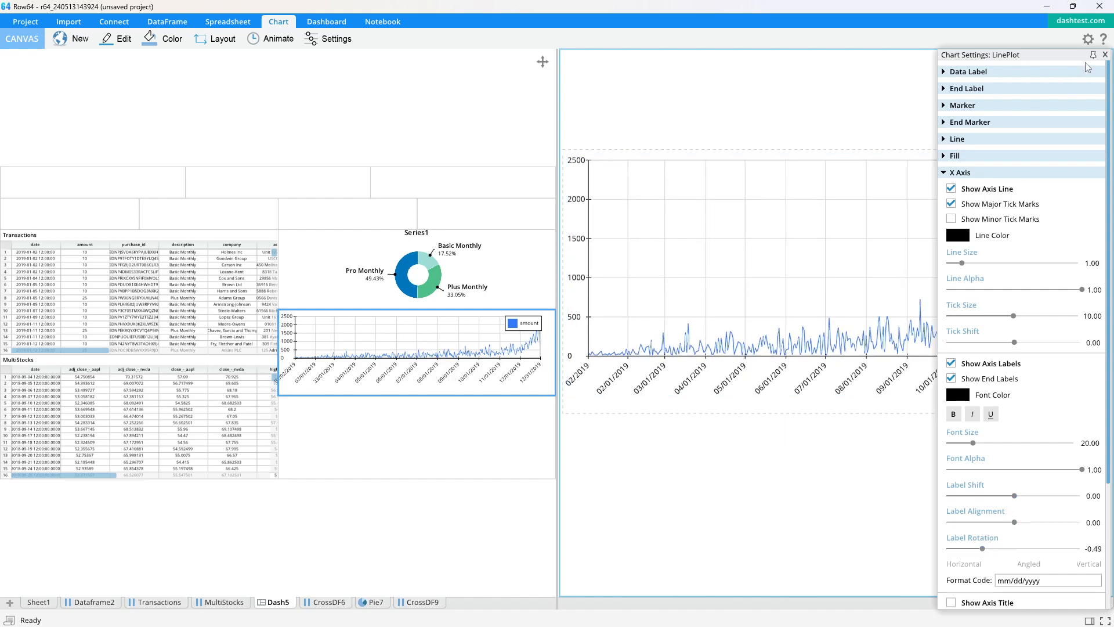
click(1105, 55)
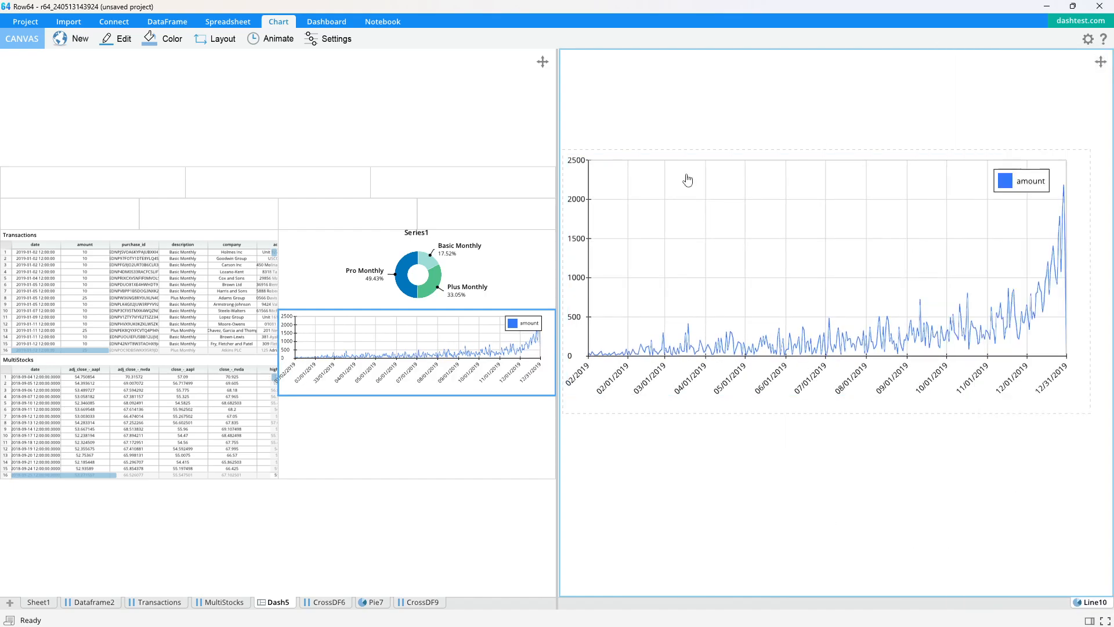
- Return the dashboard to a single full view and select the empty cell beneath the line chart
click(498, 129)
key(space)
key(space)
key(space)
key(space)
key(space)
click(683, 503)
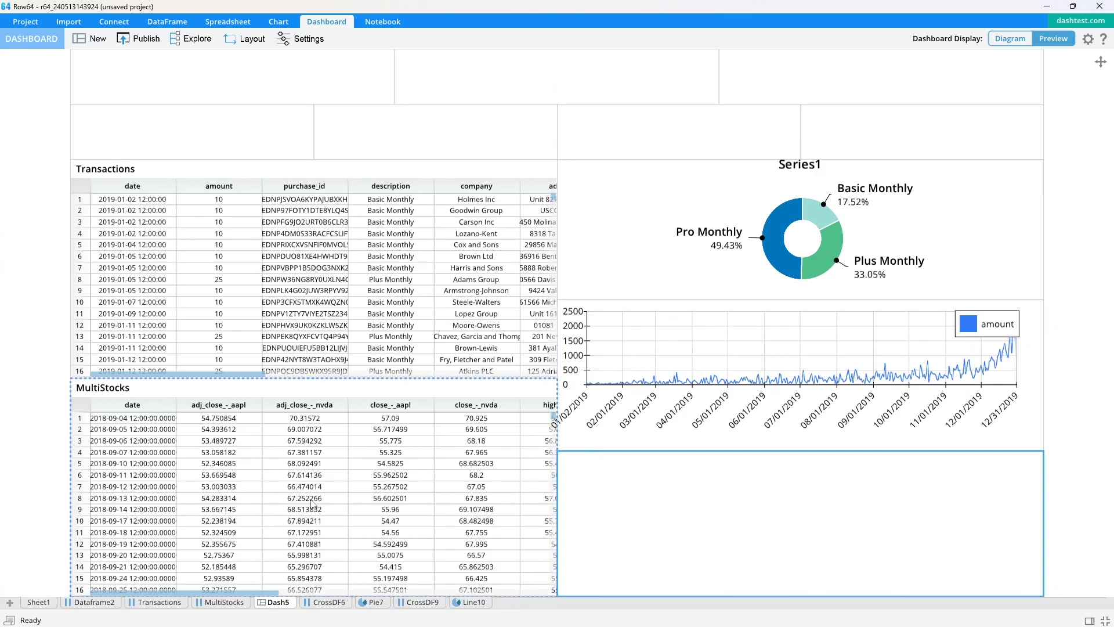
- Create a Group Sum cross-link dataframe from the date and adj_close_-_aapl columns of MultiStocks
click(224, 602)
click(68, 122)
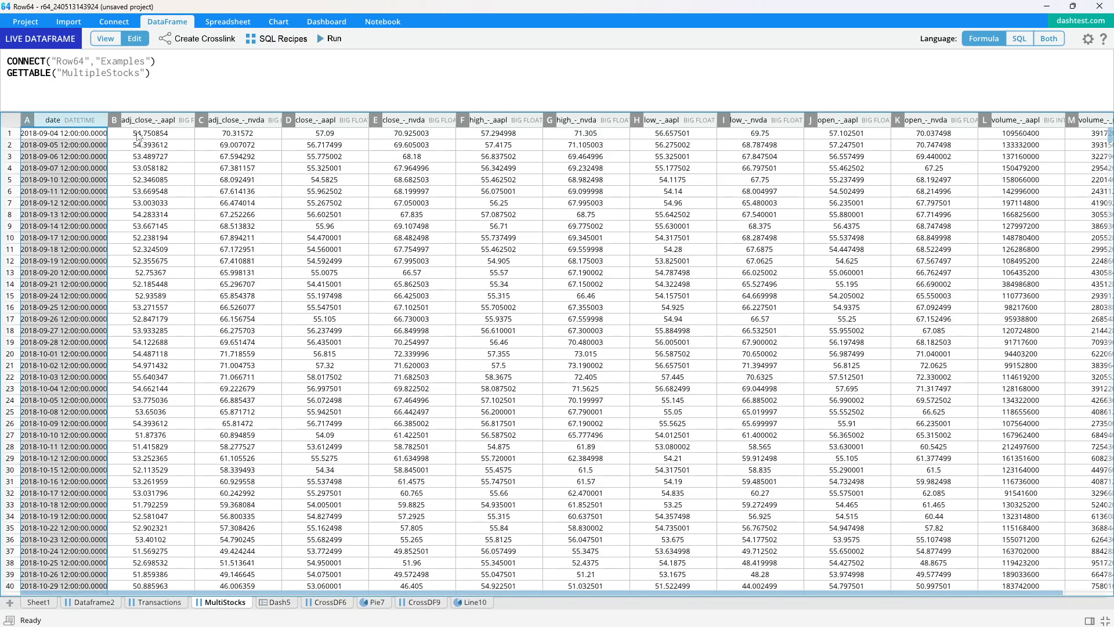
shift+click(171, 122)
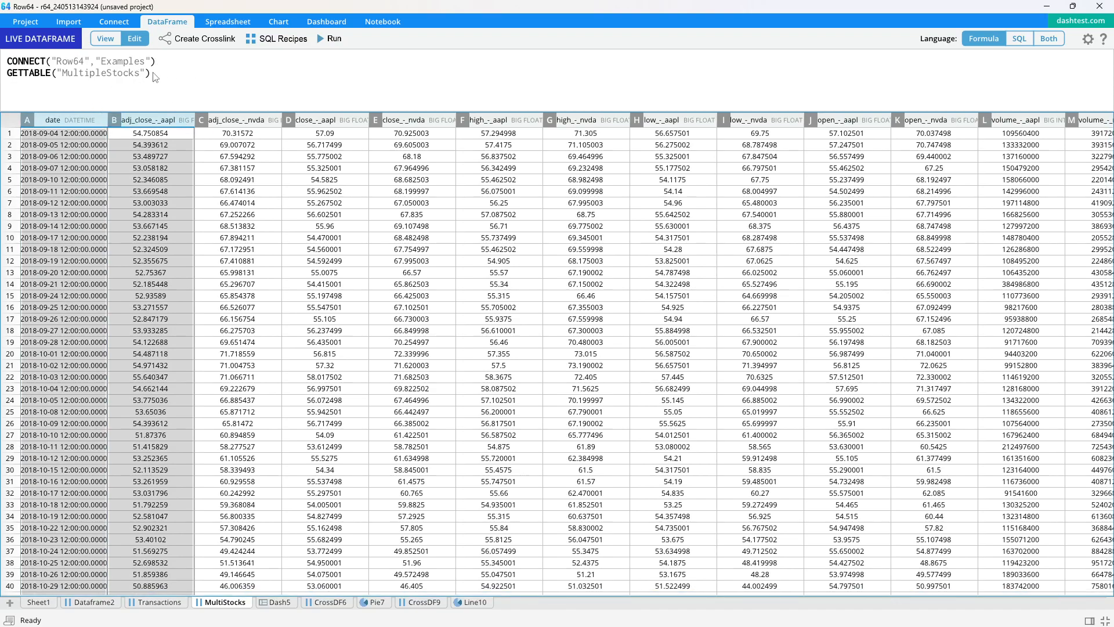
click(218, 38)
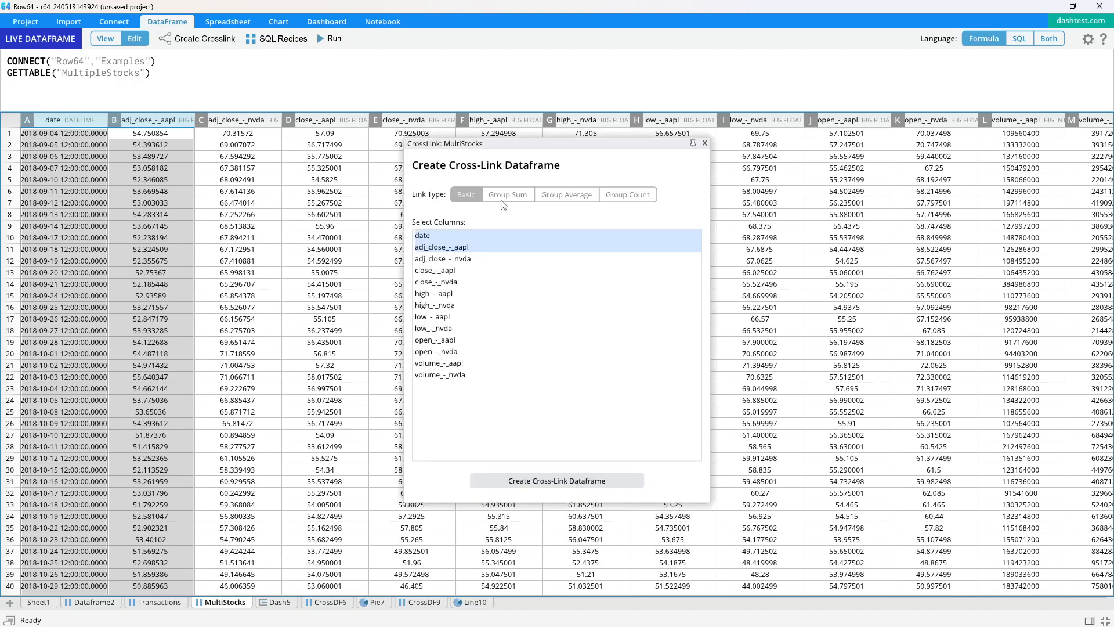
click(507, 195)
click(556, 480)
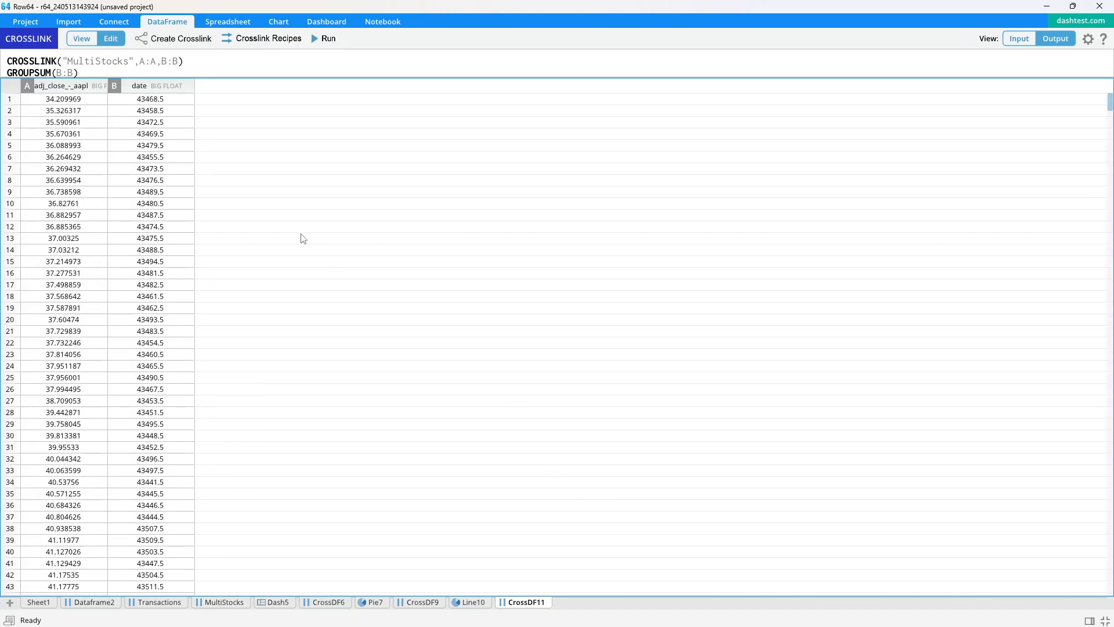
- Create a line chart from the adj_close_-_aapl and date columns of the new cross-link dataframe
drag(155, 78, 128, 114)
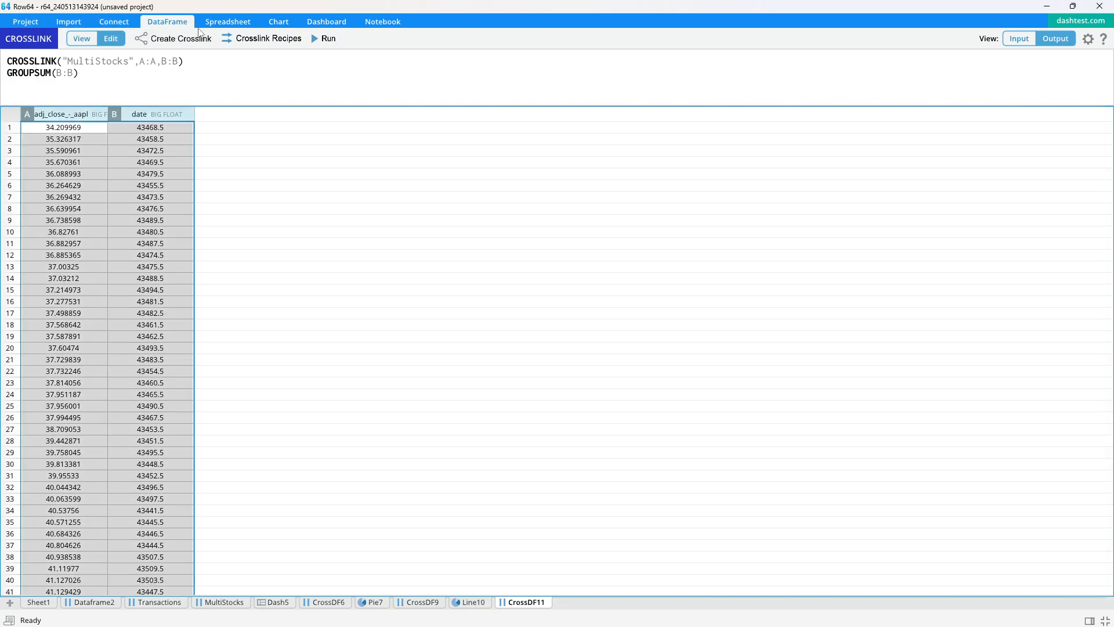
click(279, 22)
click(35, 39)
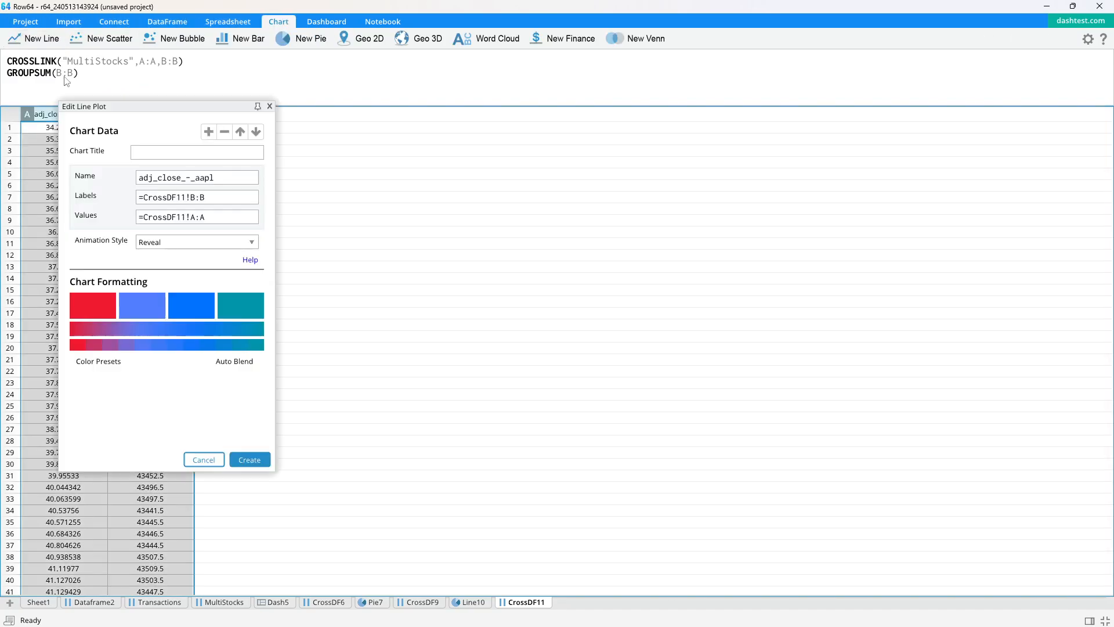
click(255, 462)
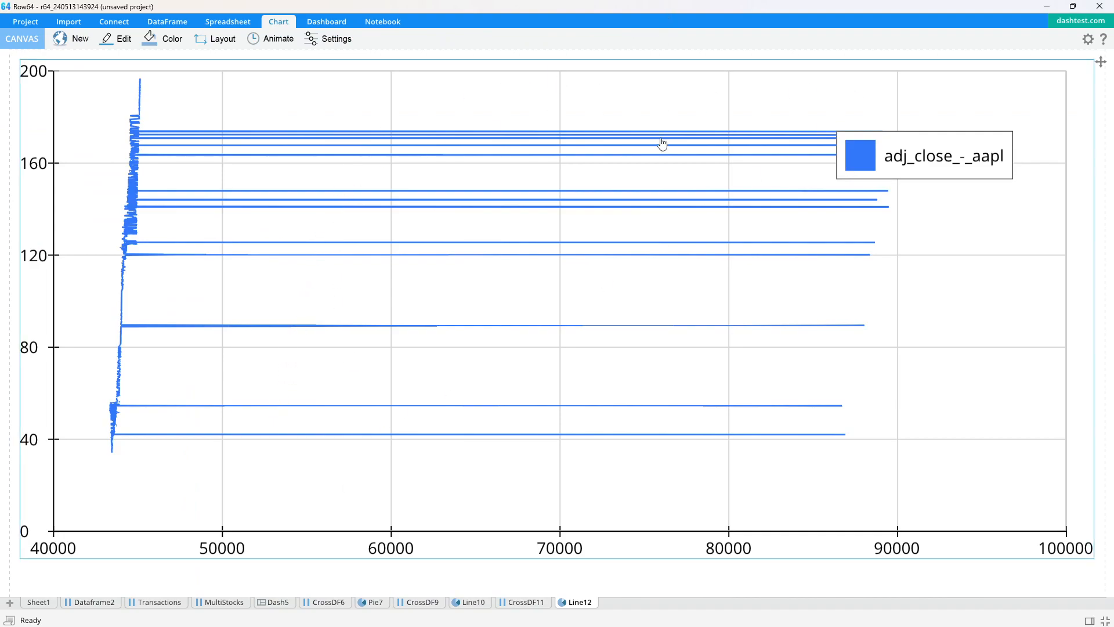
key(alt+Tab)
key(alt+Tab)
- Change the line chart's labels to =MultiStocks!A:A and its values to =MultiStocks!B:B, and move the legend higher in the chart
click(119, 39)
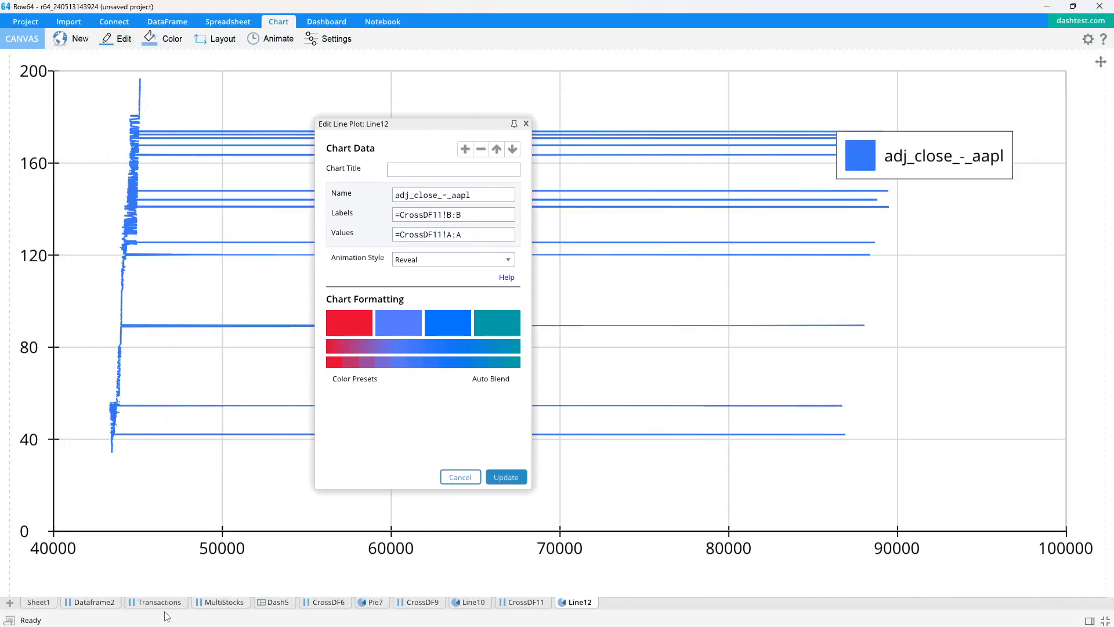
click(224, 603)
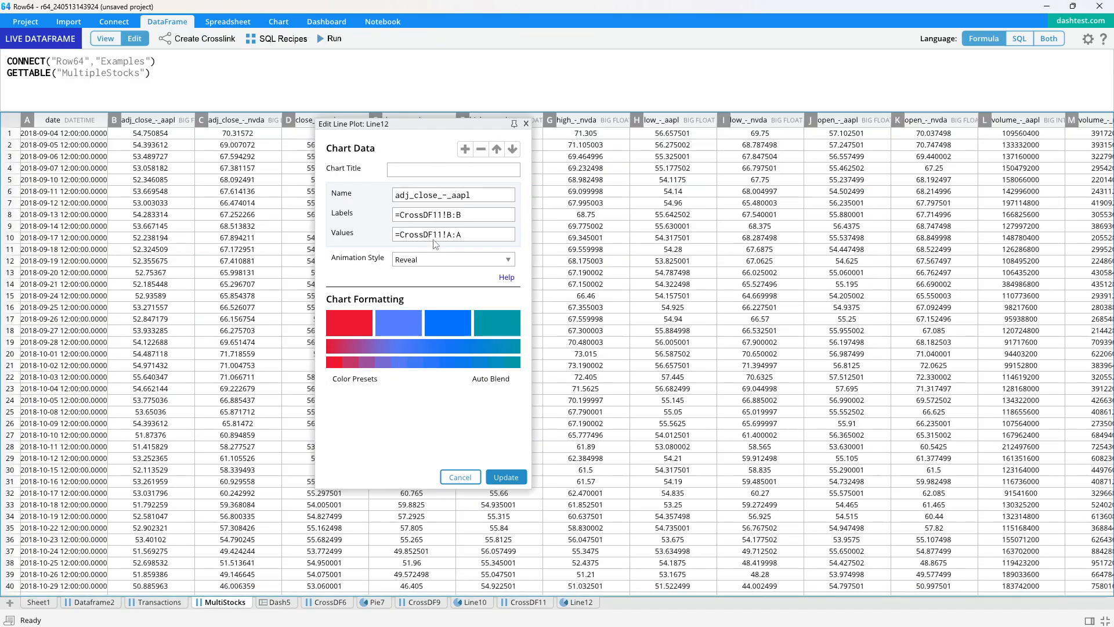
click(480, 219)
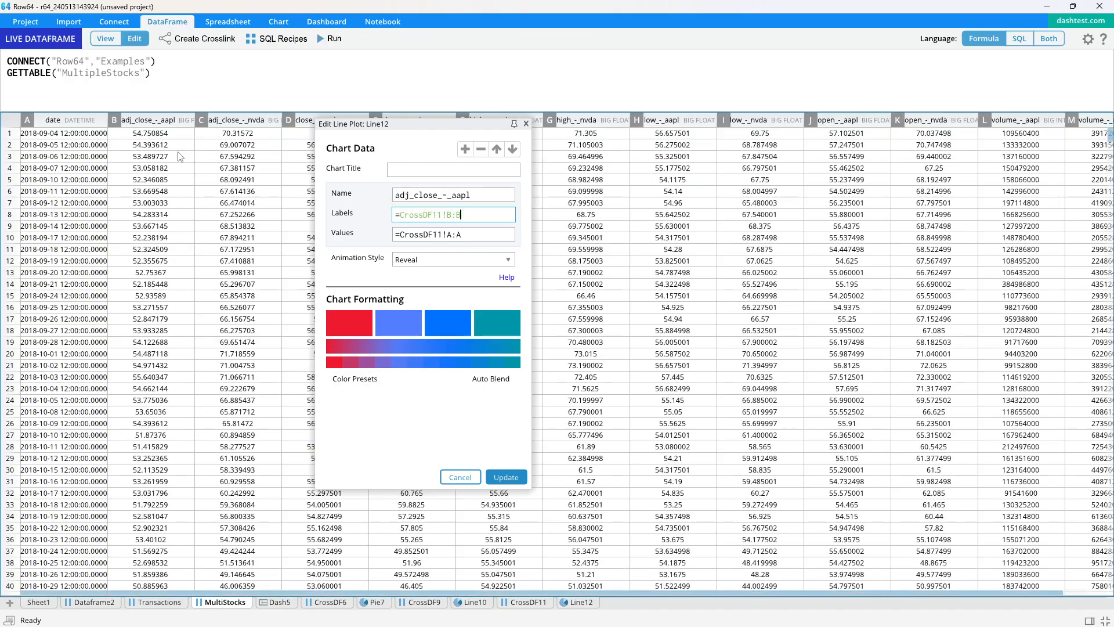
click(73, 123)
click(163, 123)
click(384, 381)
click(575, 602)
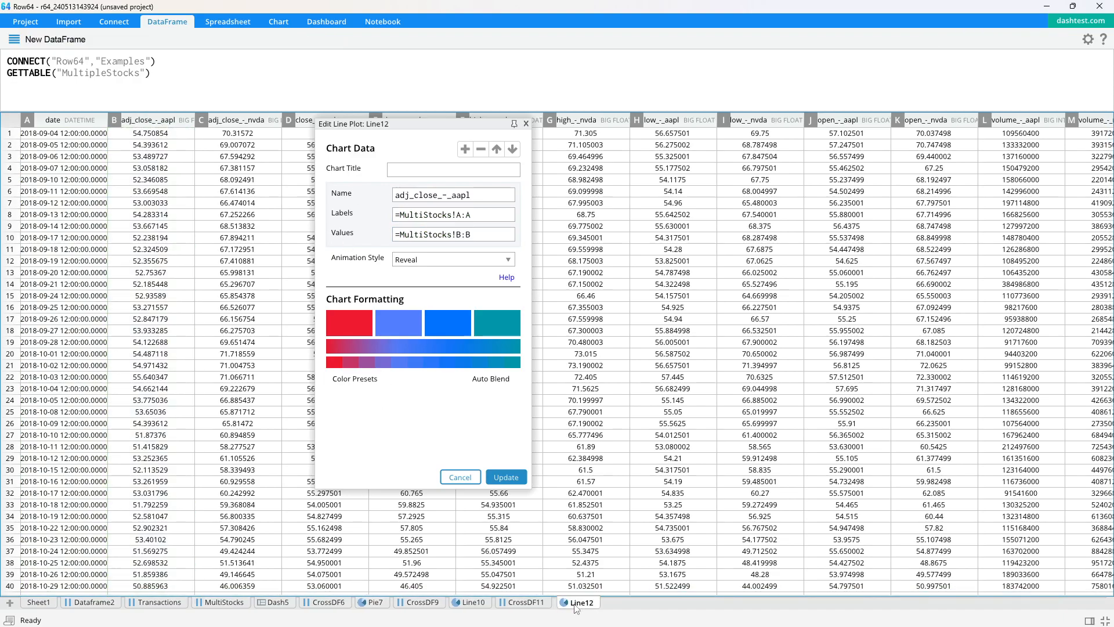
click(525, 124)
drag(903, 166, 892, 122)
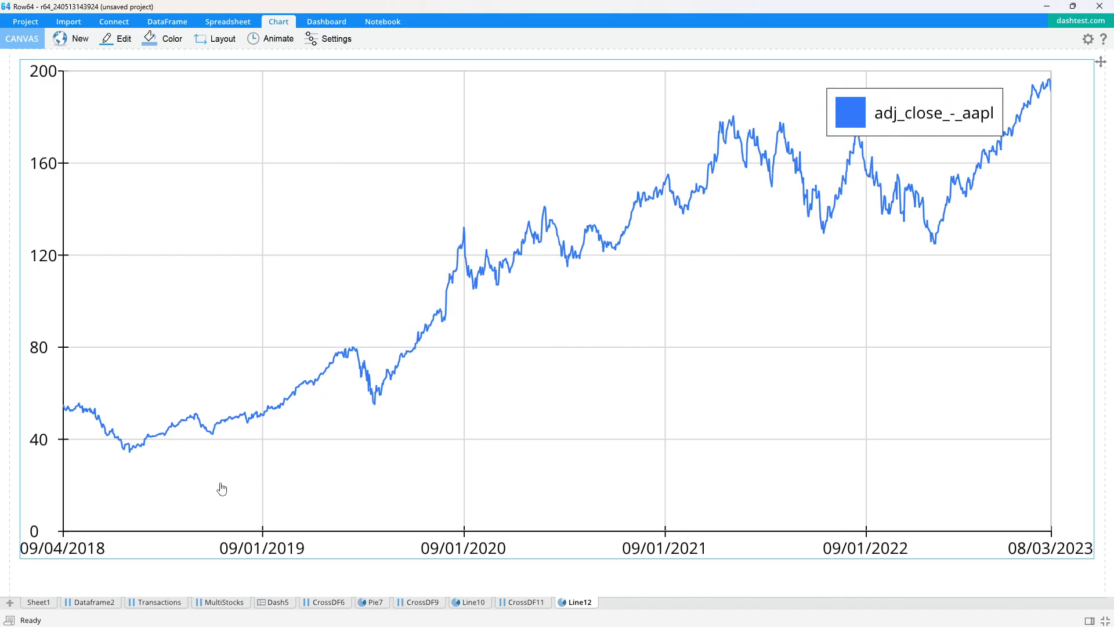
- Add a second series to the line chart and name the two series Apple and Nvidia
click(119, 39)
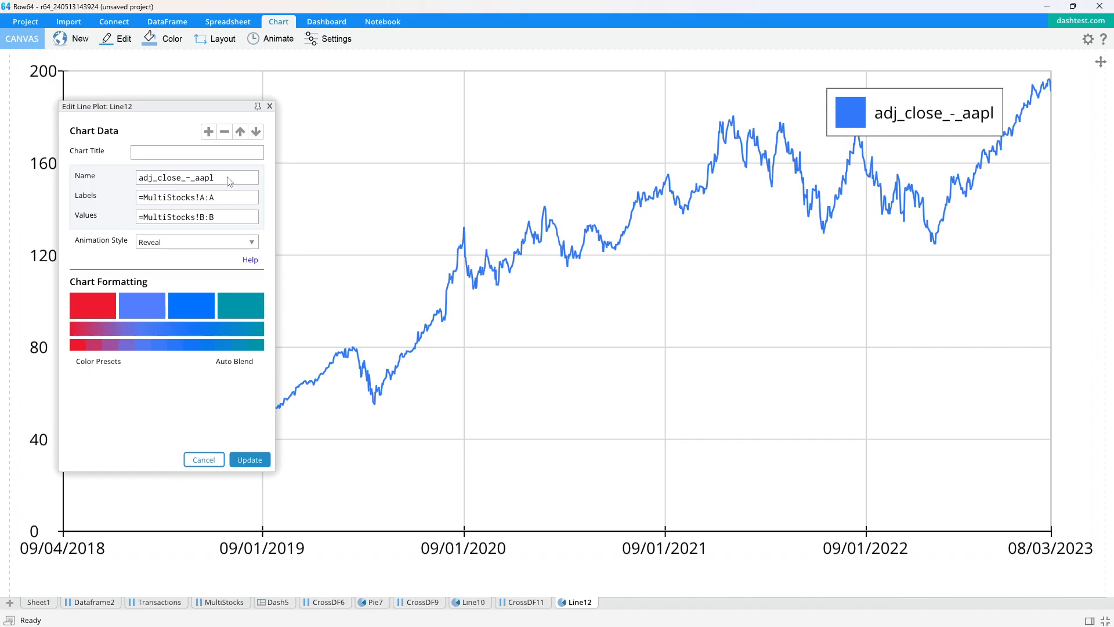
drag(203, 107, 327, 123)
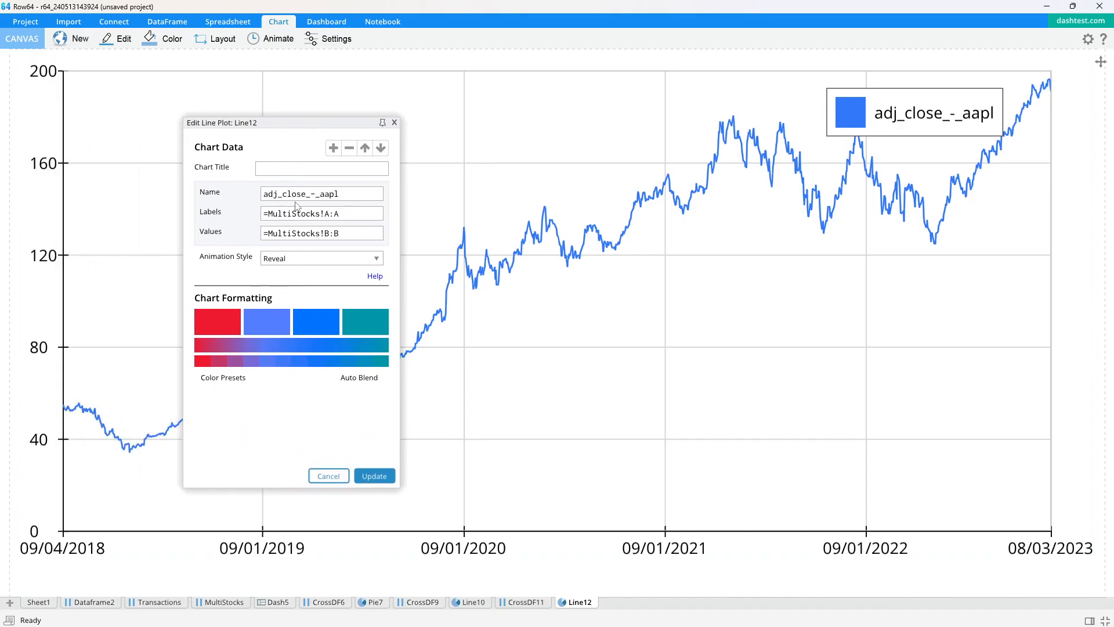
click(334, 149)
double_click(309, 267)
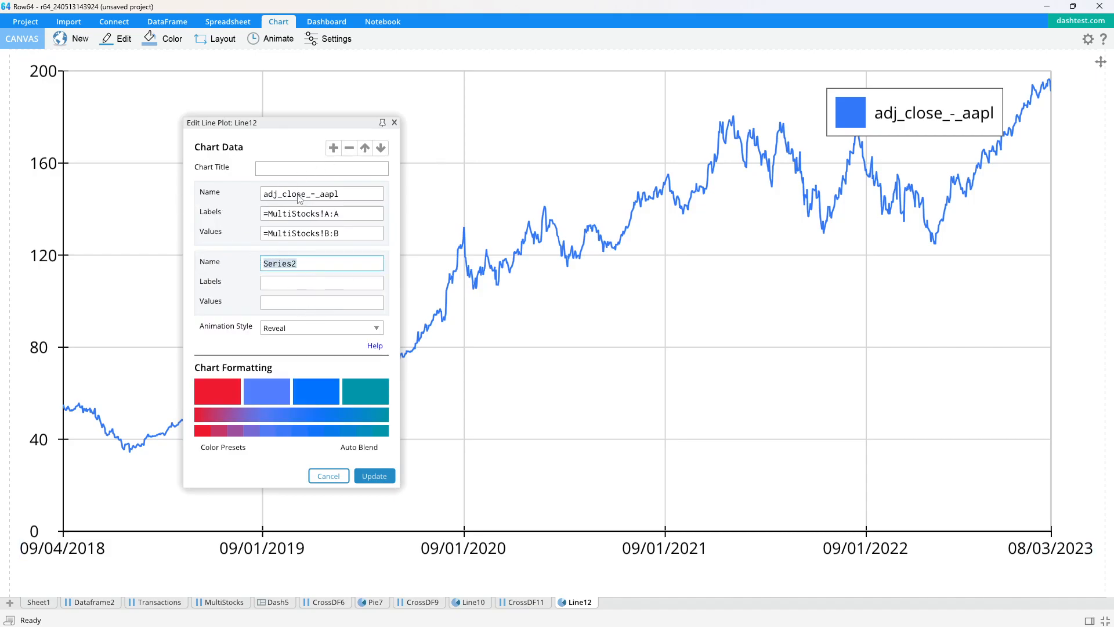
click(367, 198)
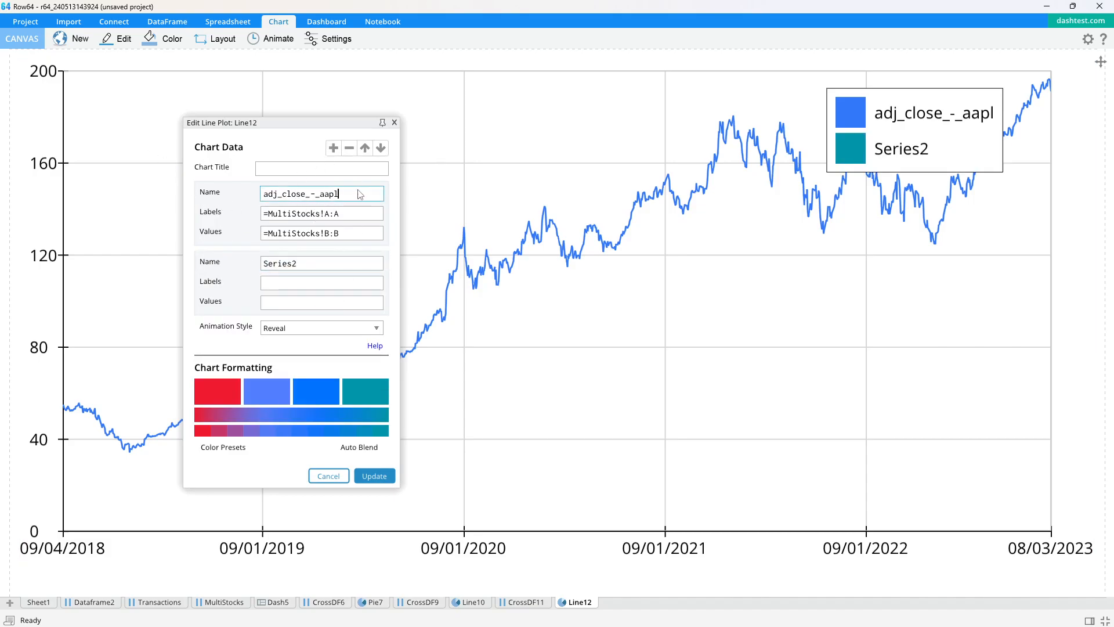
drag(359, 195, 248, 193)
text(A)
click(298, 266)
drag(316, 265, 226, 266)
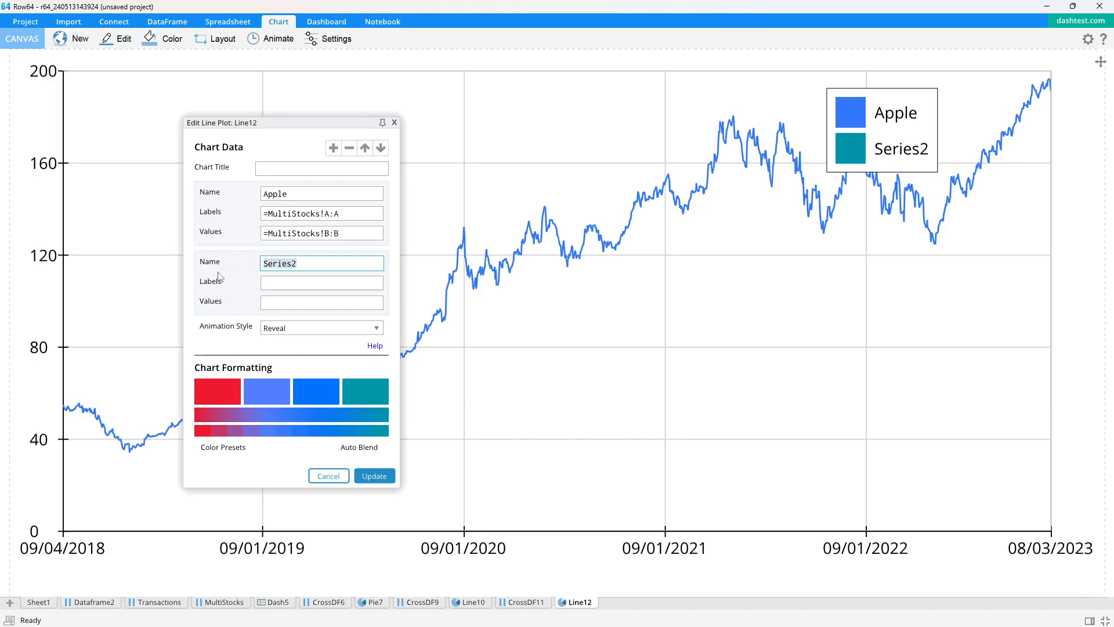
text(Nvidia)
click(363, 218)
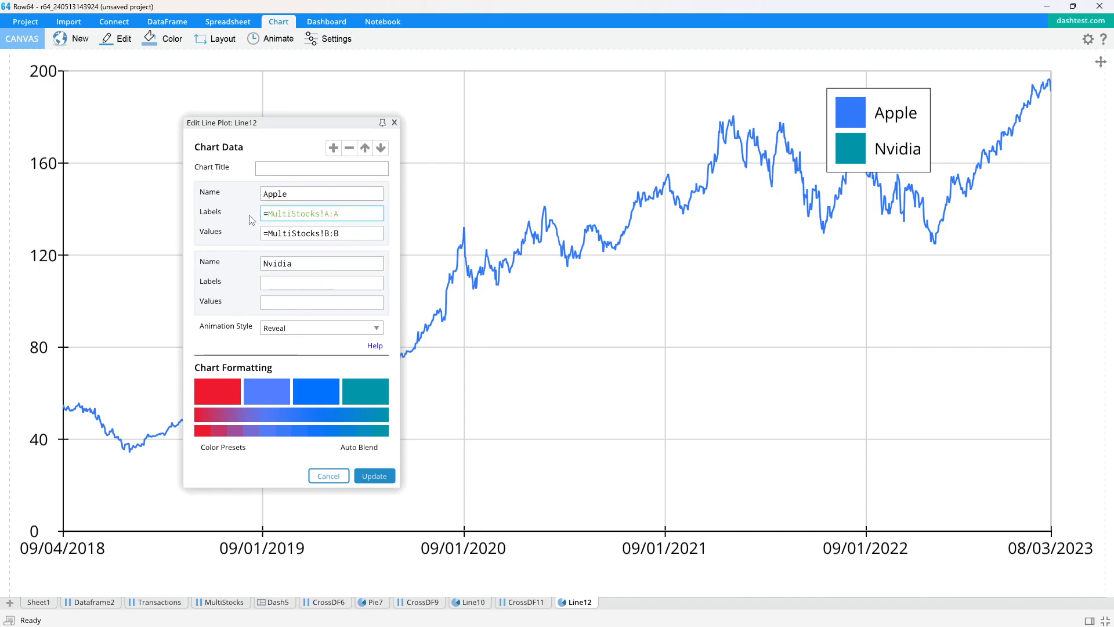
click(312, 285)
key(ctrl+v)
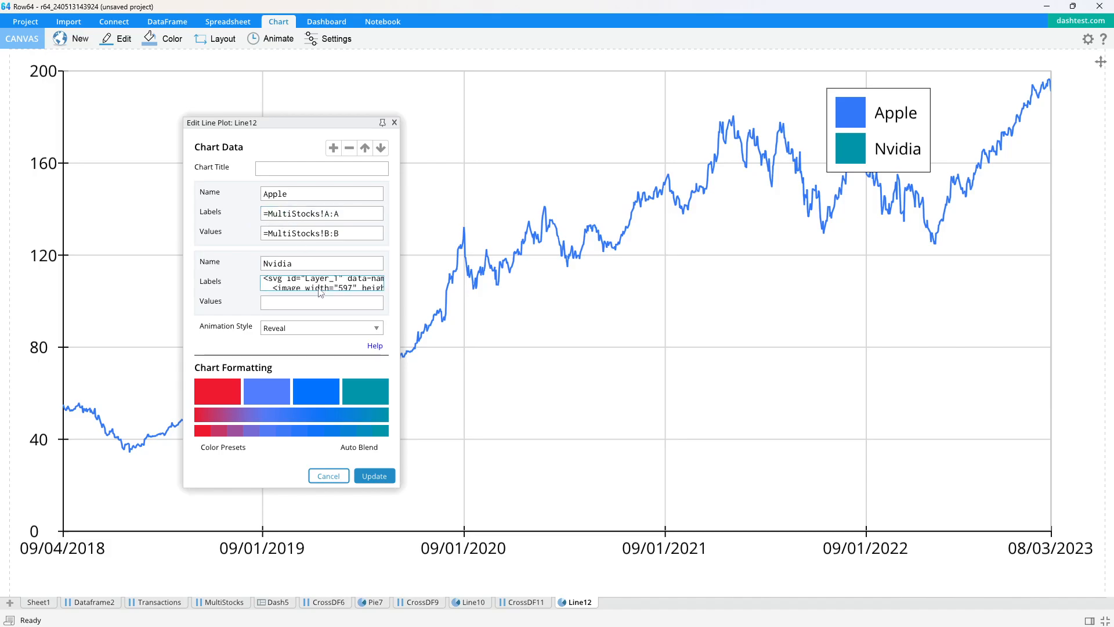
key(ctrl+a)
key(BackSpace)
- Copy the Apple series' label reference =MultiStocks!A:A into the Nvidia series' labels
click(342, 217)
drag(360, 219, 251, 214)
key(ctrl+c)
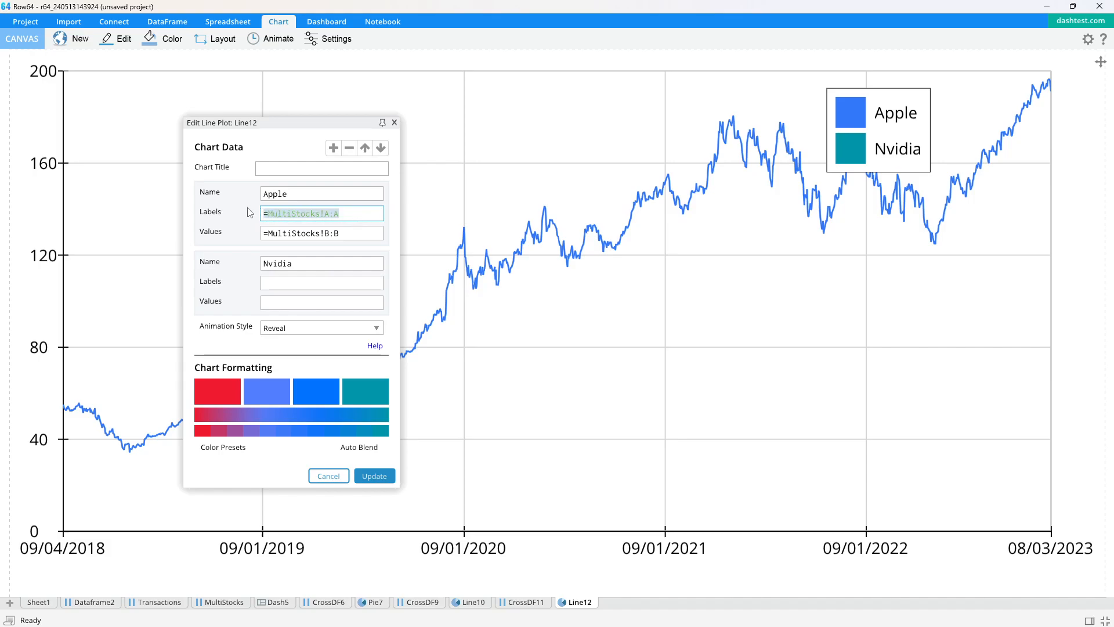
click(318, 284)
key(ctrl+v)
- Set the Nvidia series' values to the adj_close_-_nvda column, =MultiStocks!C:C, update the chart and shift its legend slightly to the right
click(326, 307)
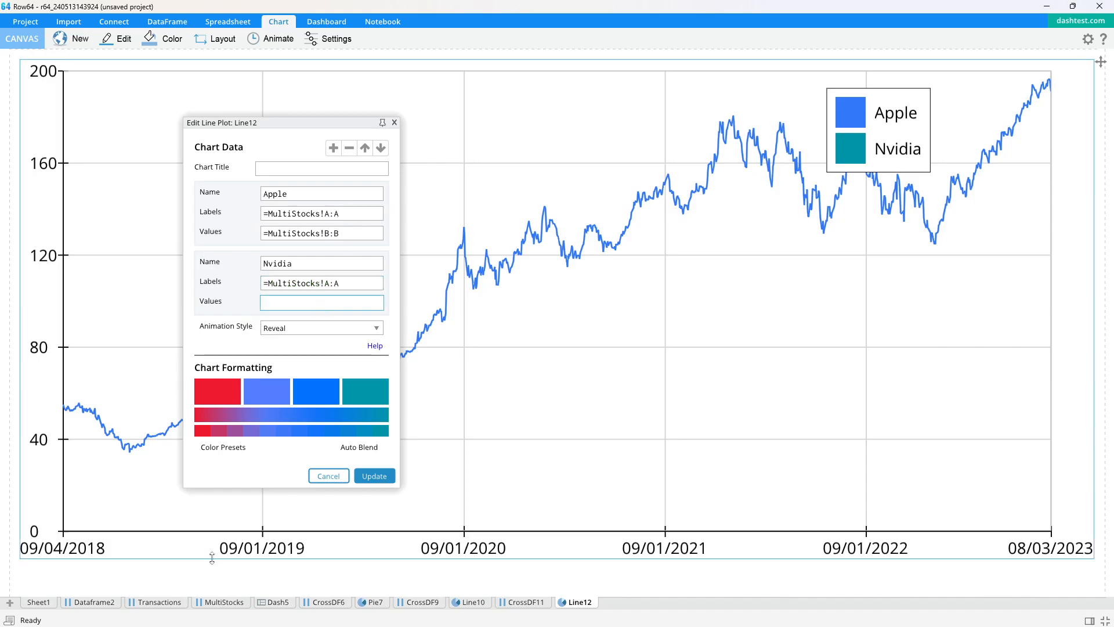
click(224, 602)
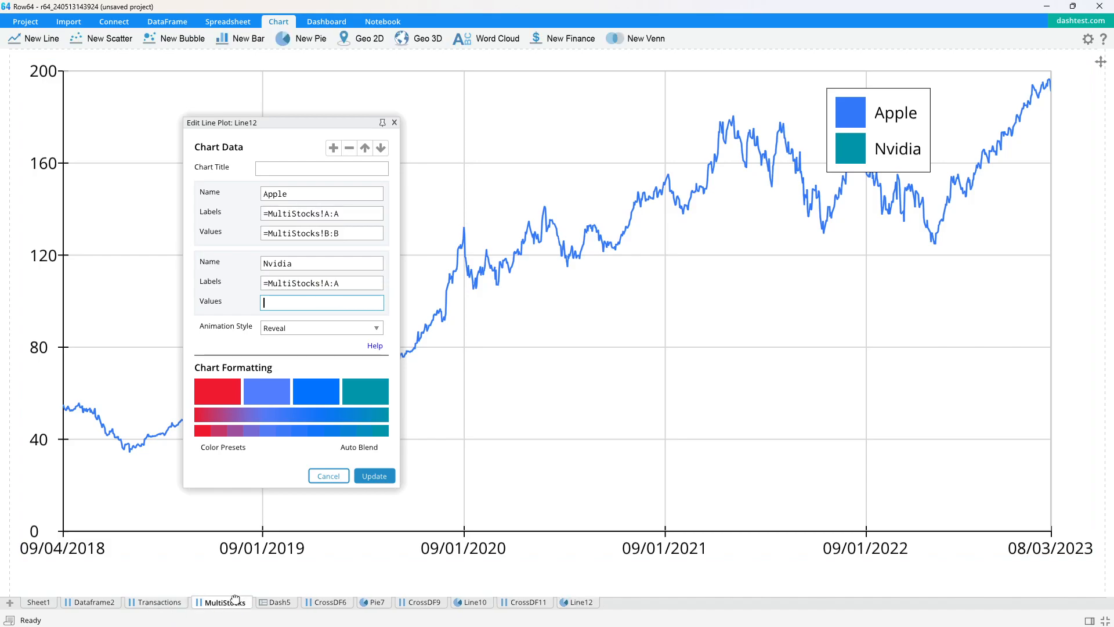
drag(259, 123, 330, 125)
click(238, 119)
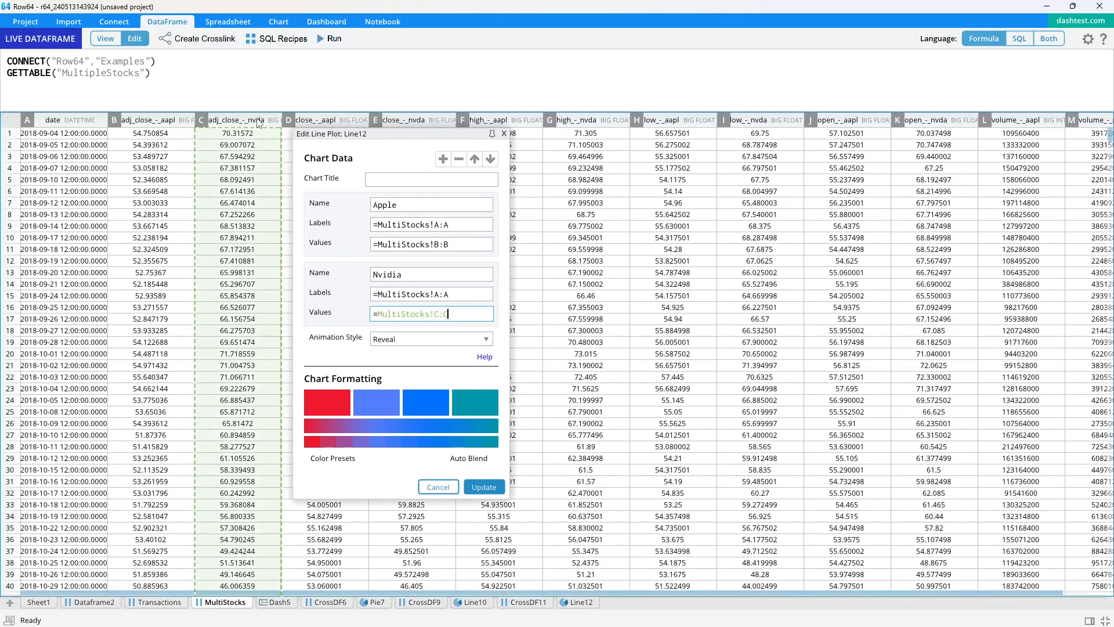
click(484, 486)
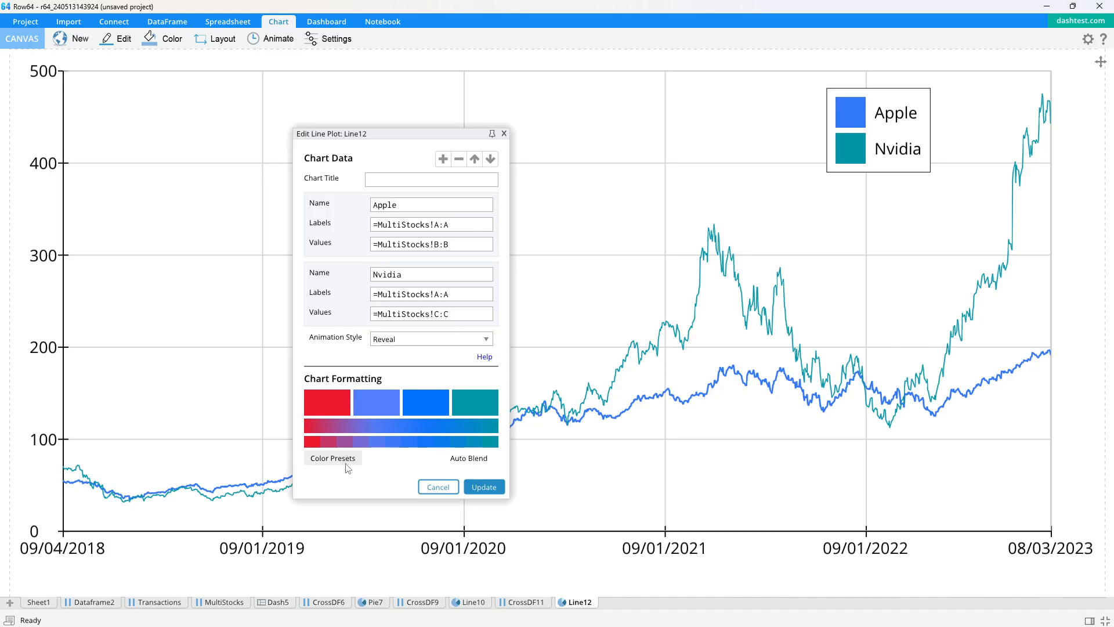
click(504, 133)
drag(882, 128, 922, 137)
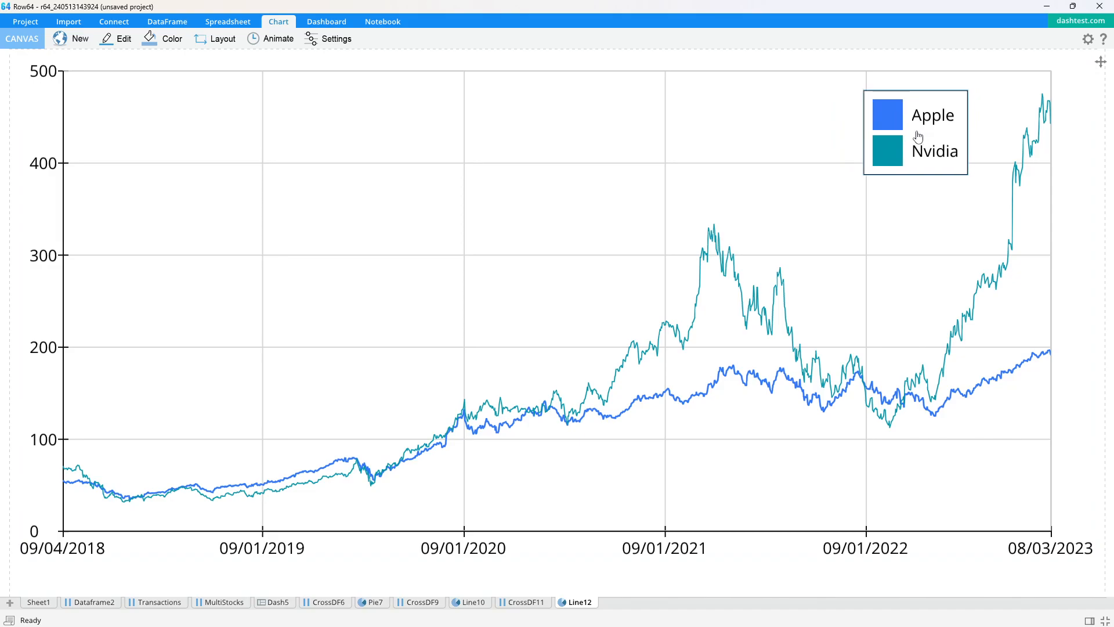
- Set the Apple line's color to red (FF0000) and move the legend to the chart's upper-left corner
click(328, 38)
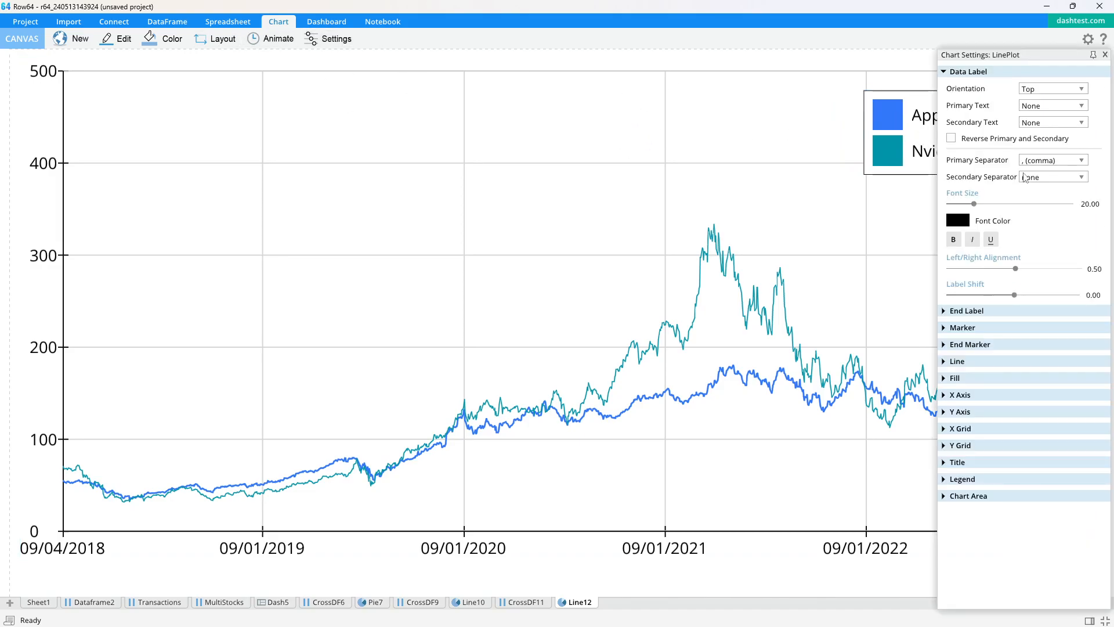
click(954, 361)
scroll(952, 368, down, 1)
click(957, 375)
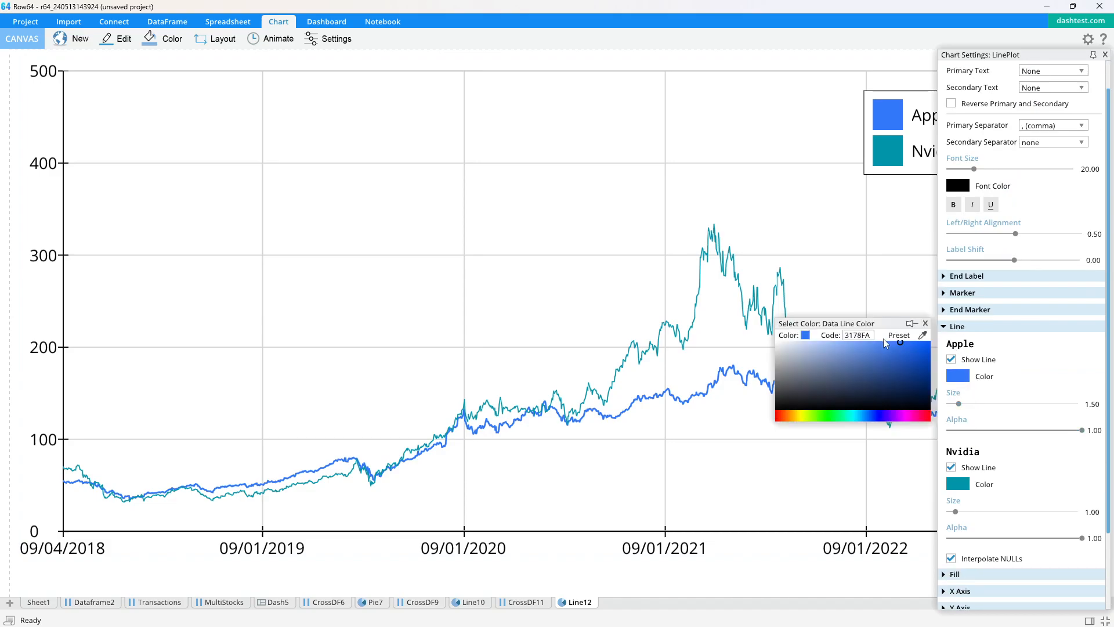
click(928, 412)
drag(894, 355, 964, 332)
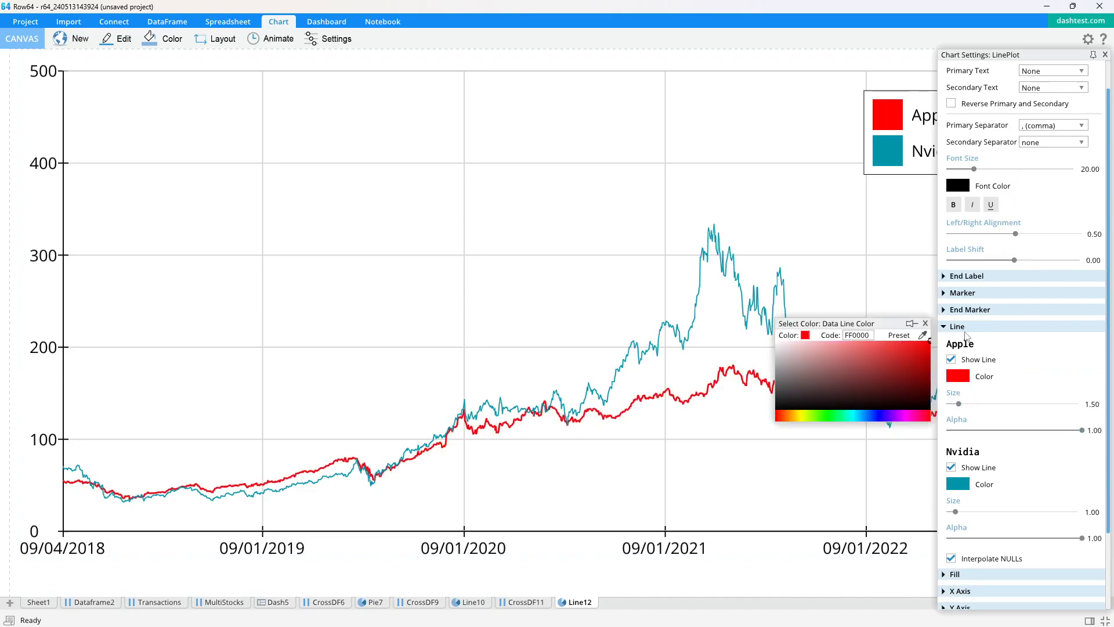
click(925, 324)
click(1104, 54)
drag(926, 132, 161, 123)
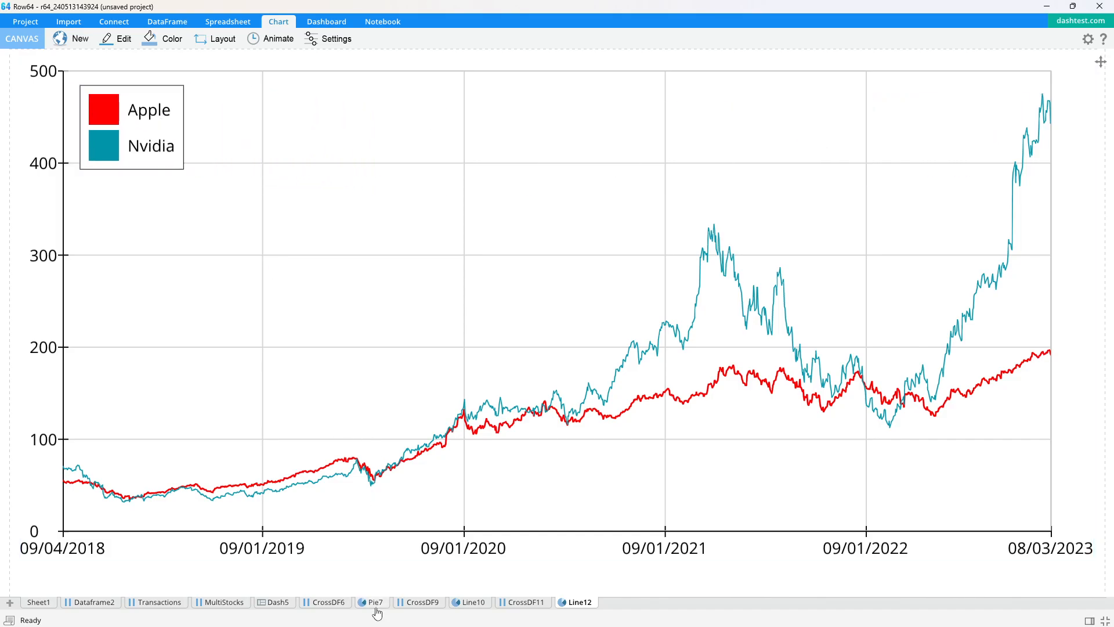
- Place the Apple and Nvidia line chart in the empty dashboard cell beneath the amount line chart
click(278, 601)
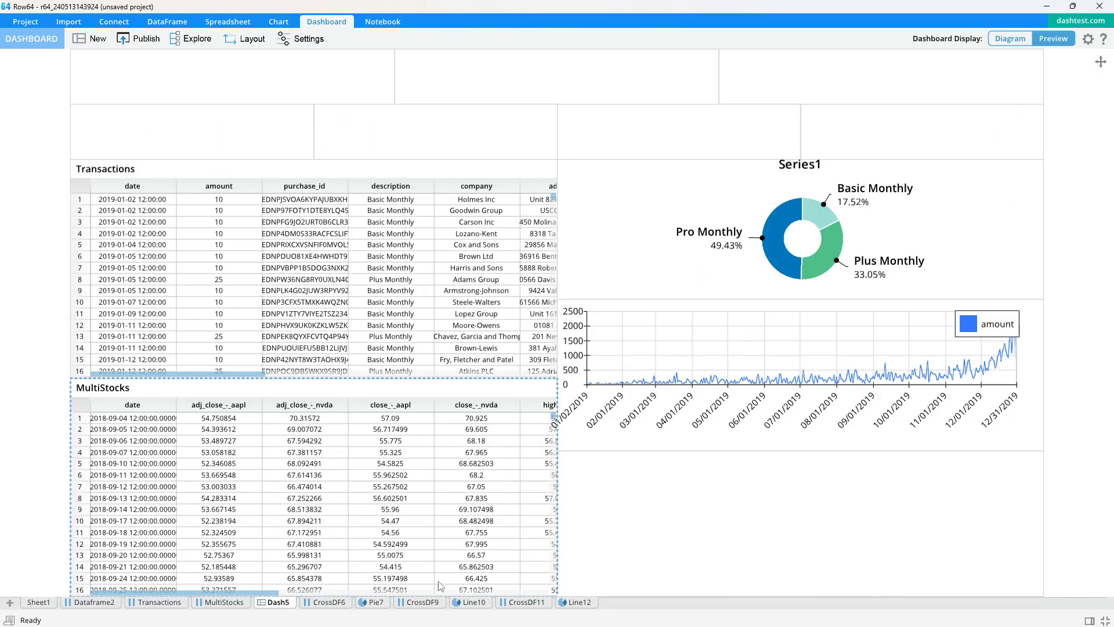
drag(580, 603, 693, 535)
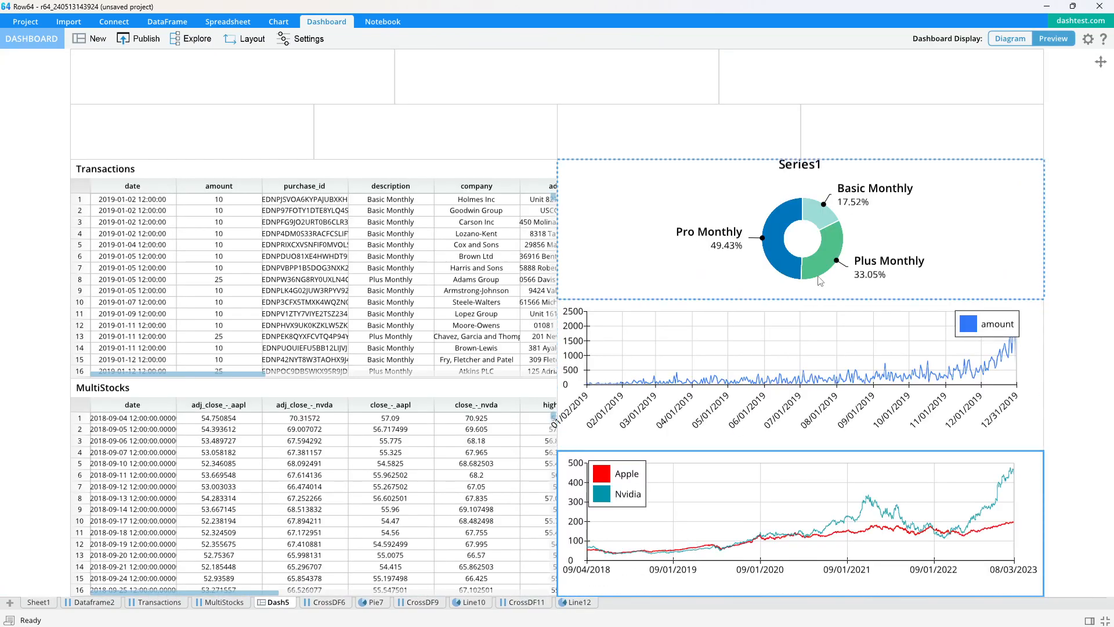
- Open the amount line chart beside the dashboard, and resize and reposition it within its canvas to make room for the first date label
click(740, 428)
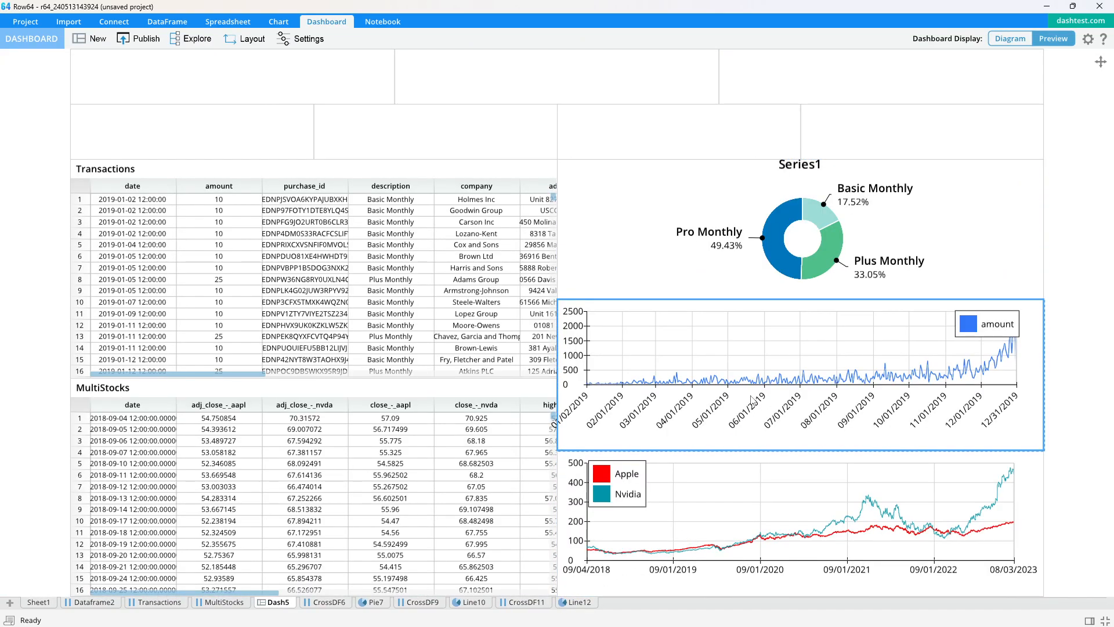
double_click(758, 370)
drag(810, 396, 813, 453)
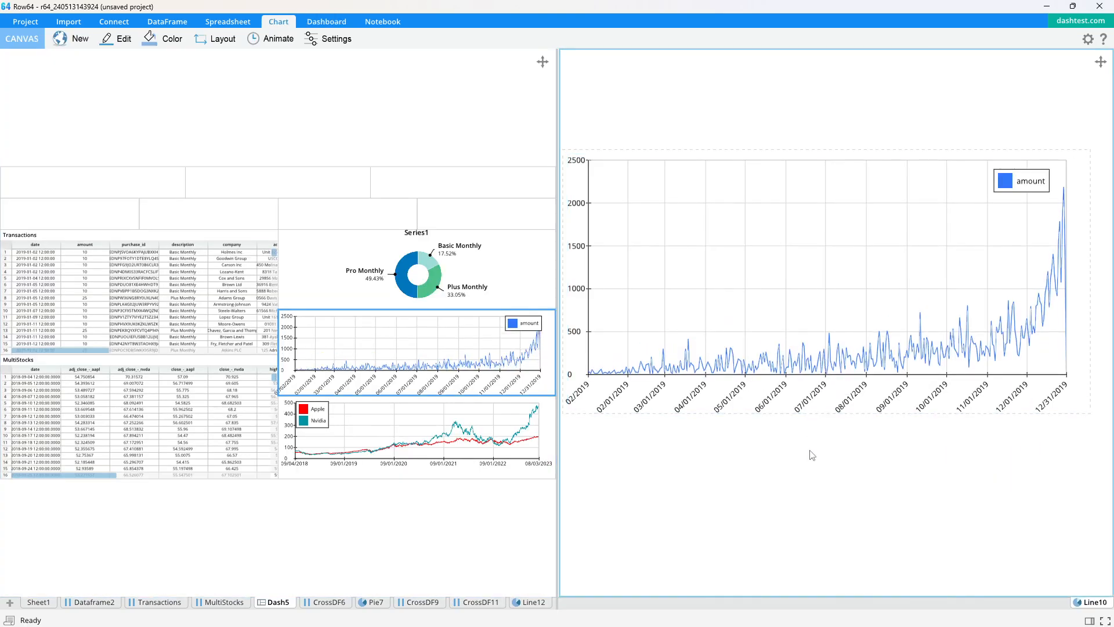
click(808, 392)
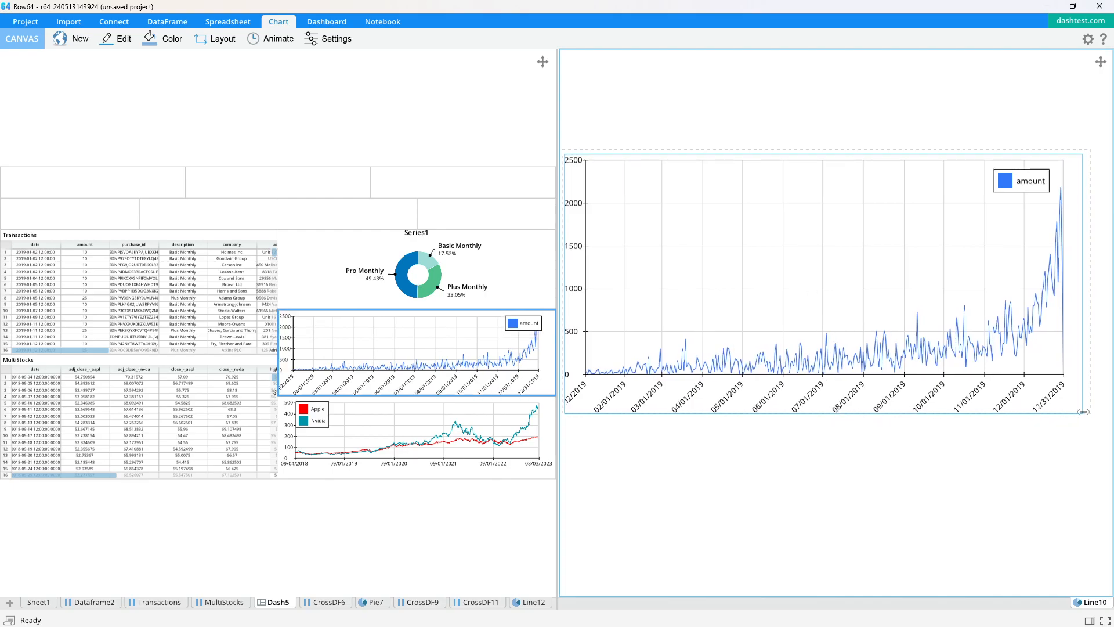
drag(1082, 415, 1048, 406)
drag(946, 309, 895, 321)
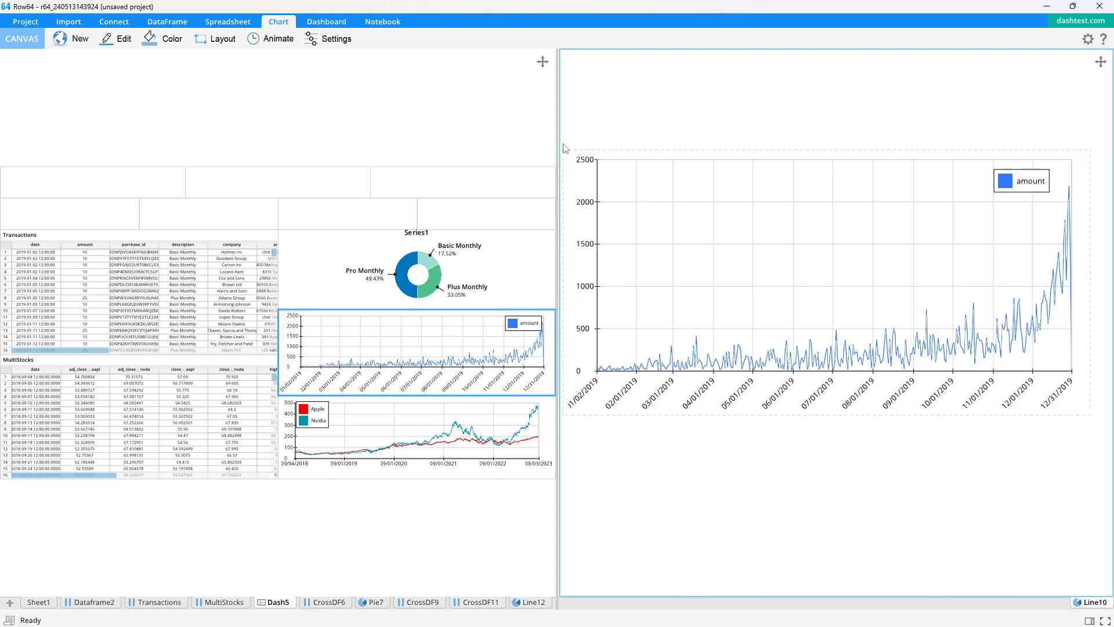
- Return to the full dashboard view and add a Checkbox Combo - Auto Filter widget to the first cell of the top row
click(482, 123)
key(space)
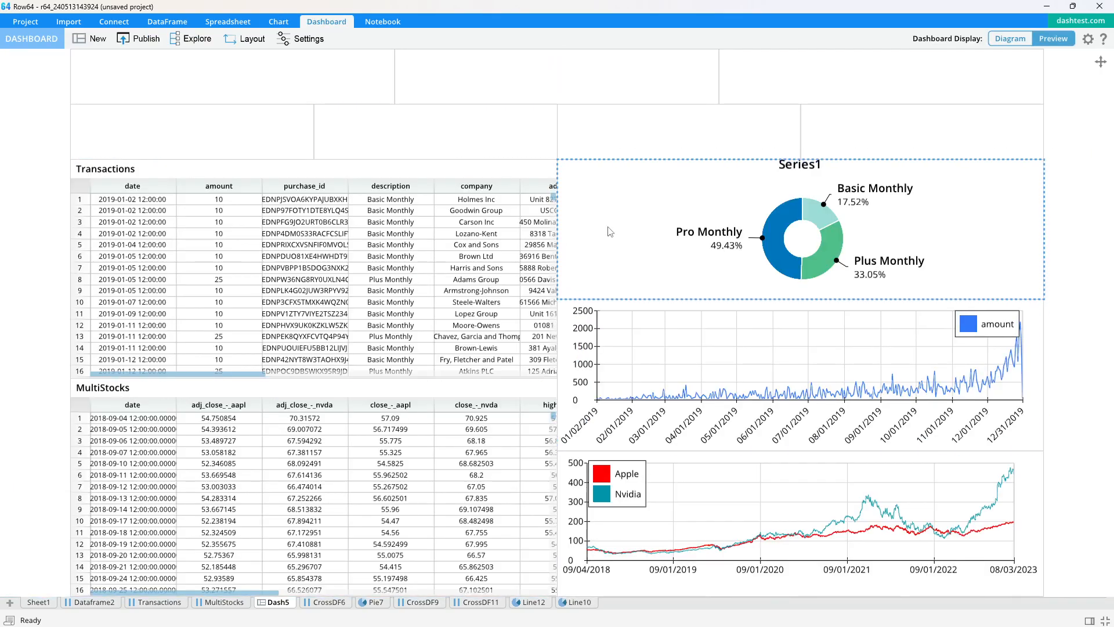
click(144, 122)
click(148, 97)
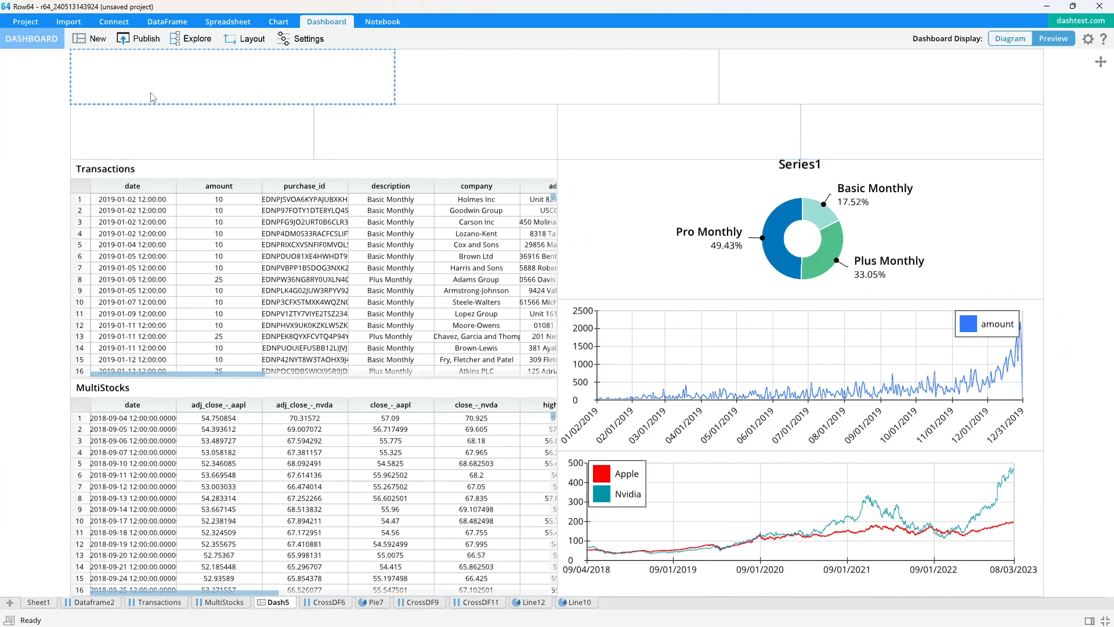
double_click(189, 75)
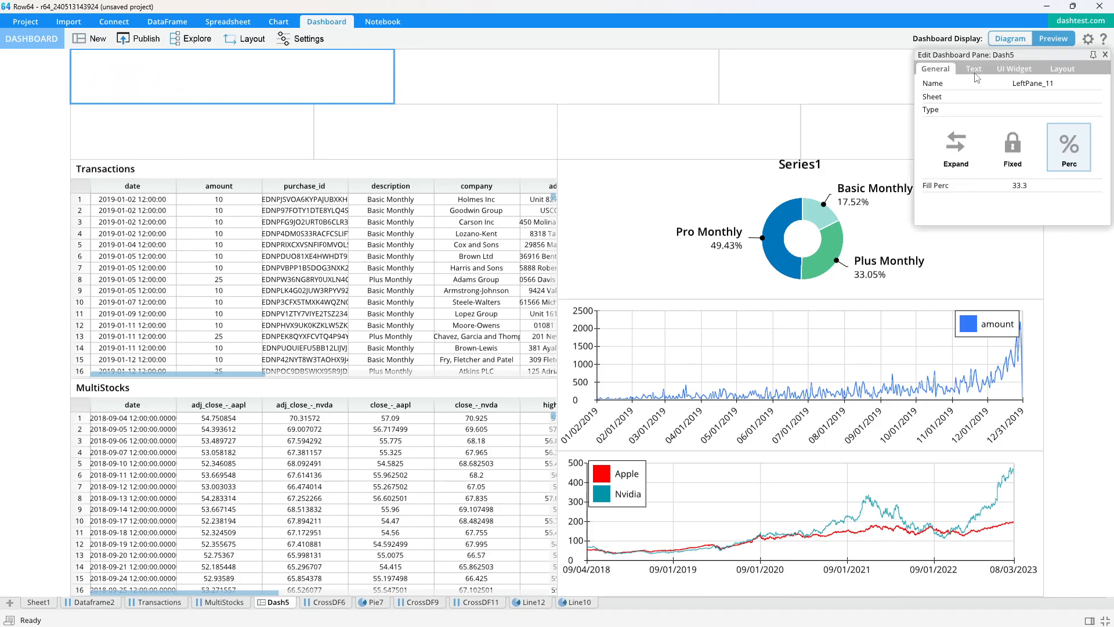
click(1009, 69)
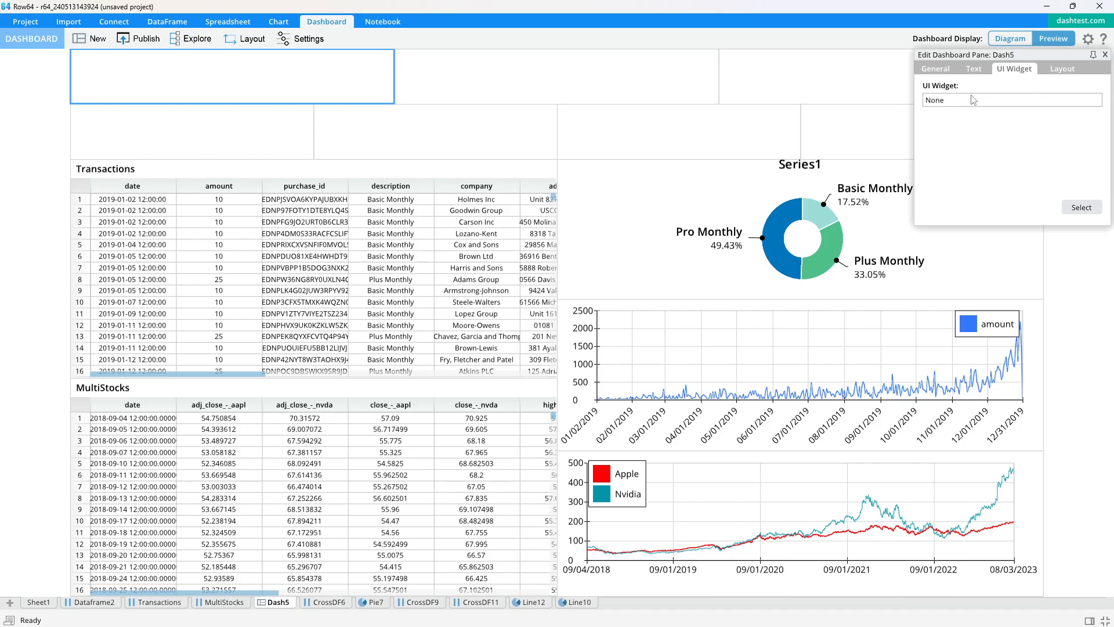
click(1082, 207)
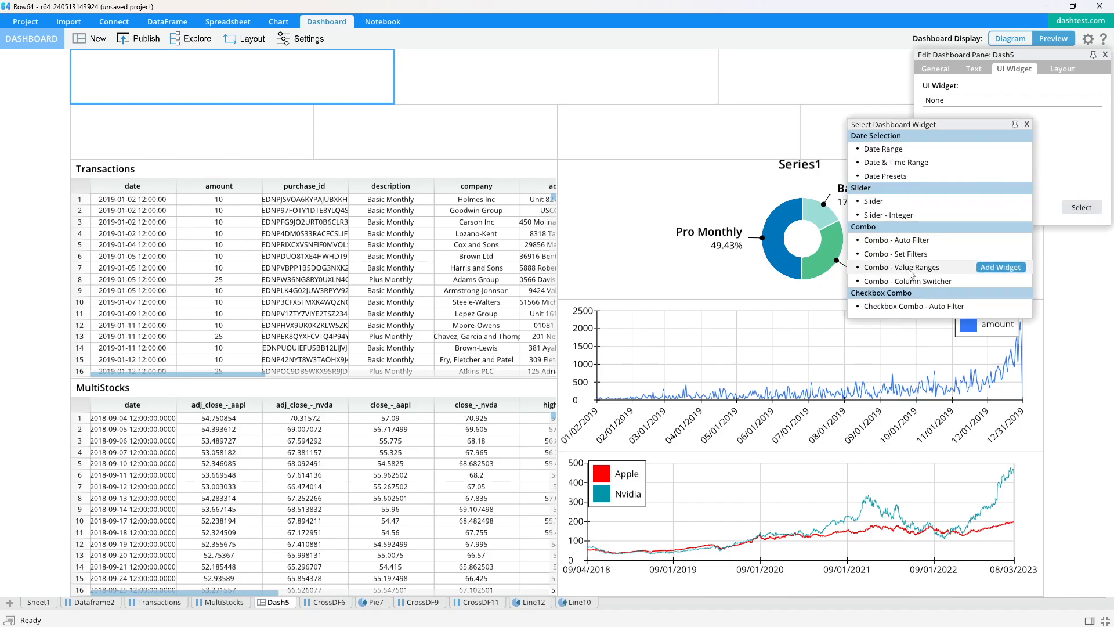
double_click(903, 307)
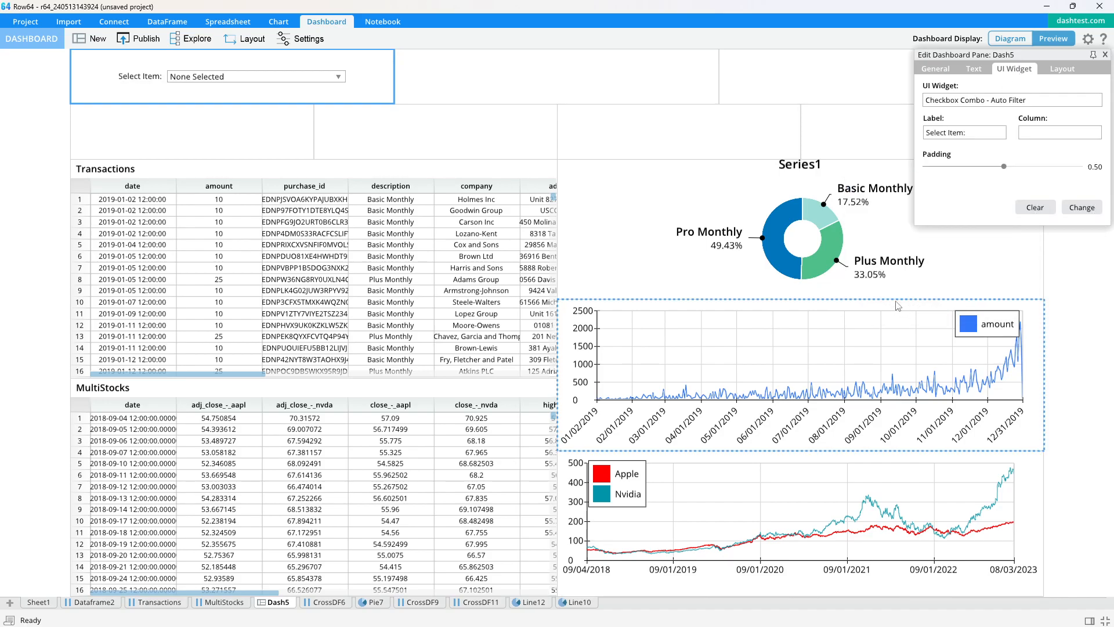
- Set the checkbox combo's column to the Transactions state column, =Transactions!H:H
click(1047, 143)
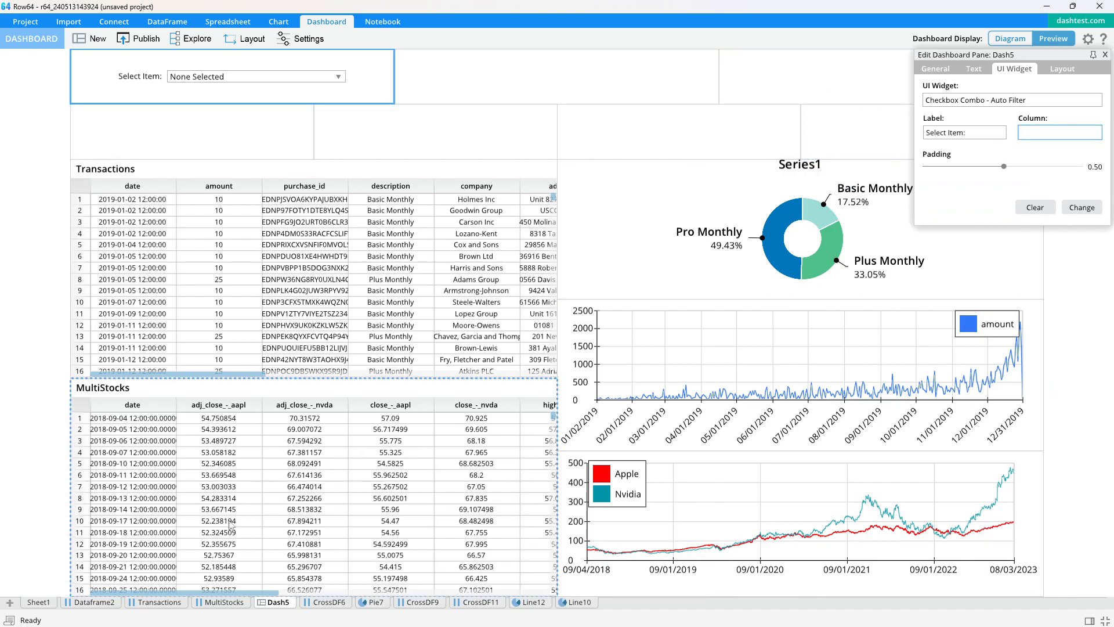
click(163, 603)
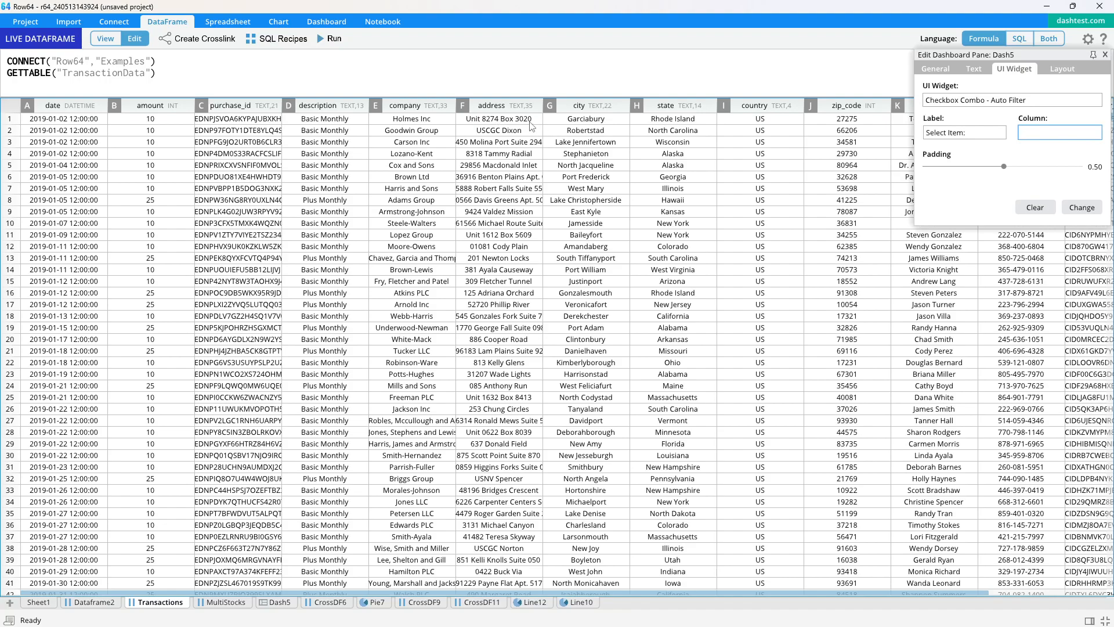
click(676, 108)
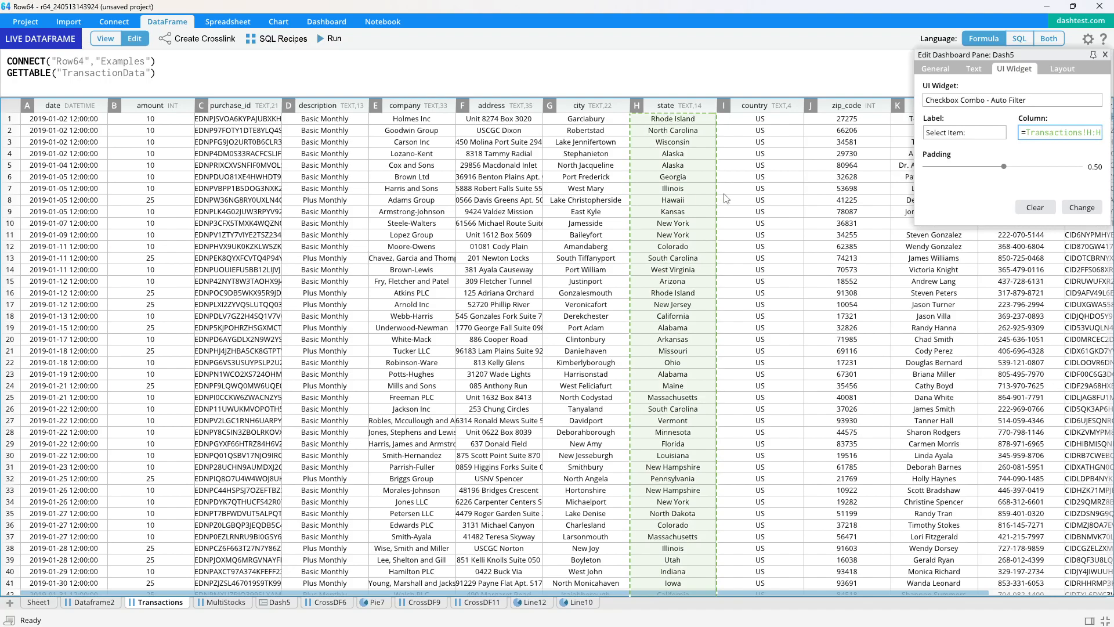
key(Return)
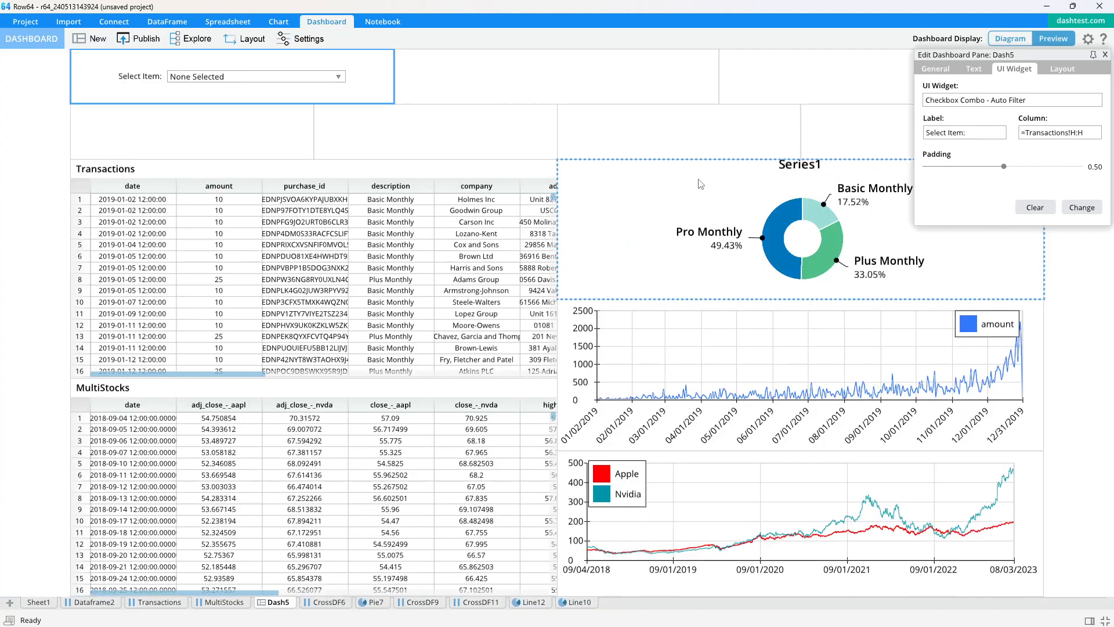
- Try out the checkbox combo by toggling individual states in its list, including Alaska
click(298, 79)
double_click(200, 131)
click(200, 119)
click(201, 131)
click(205, 128)
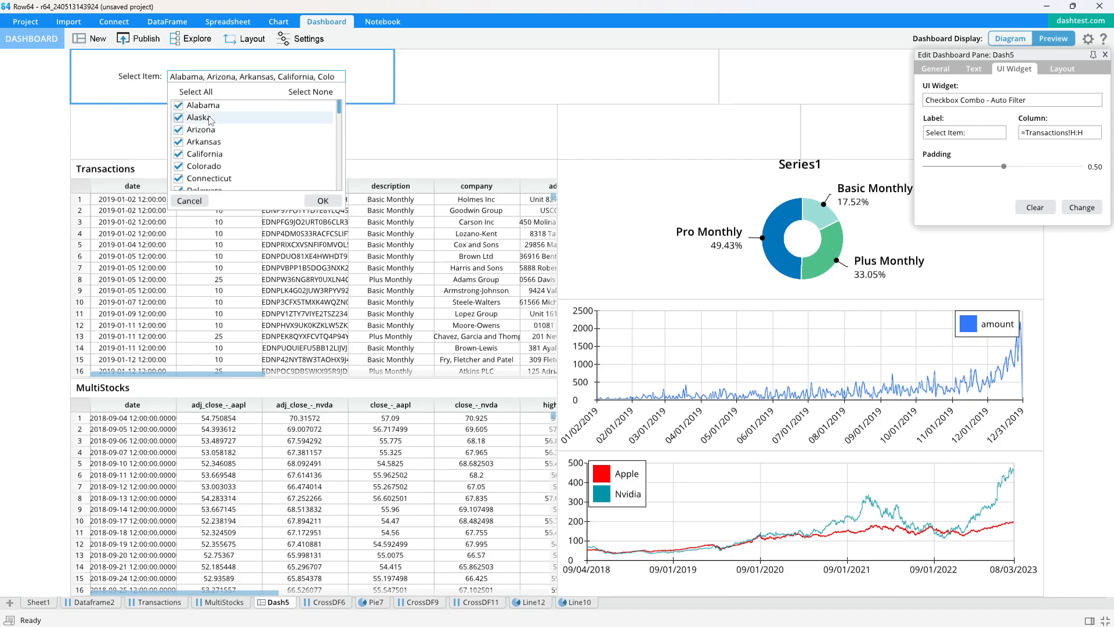
click(207, 117)
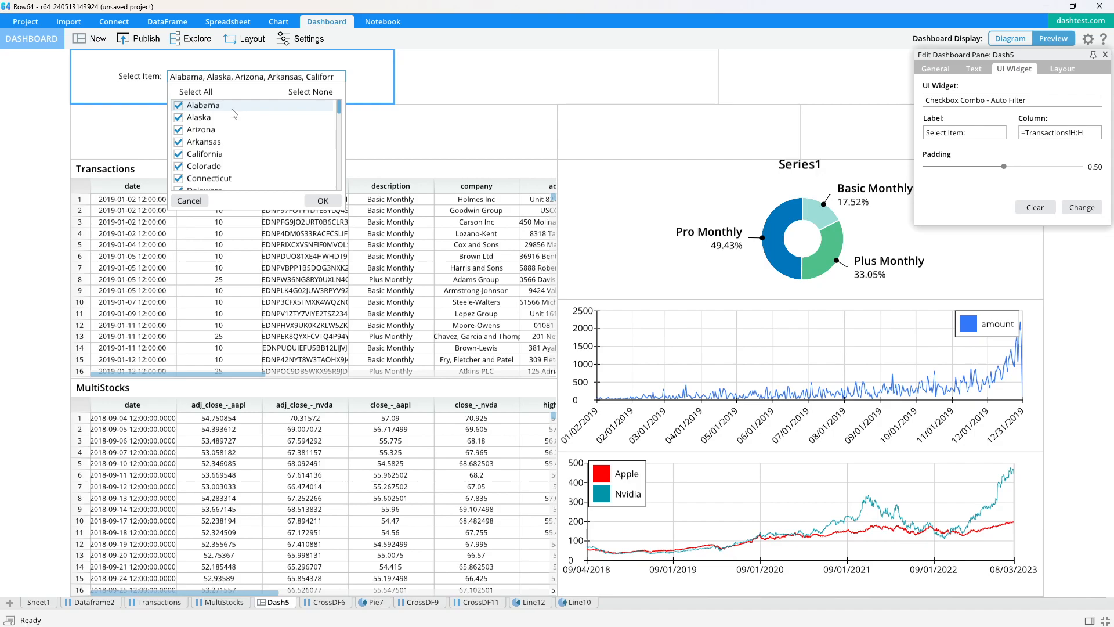
- Add a Combo - Auto Filter widget to the third cell of the dashboard's top row
click(552, 76)
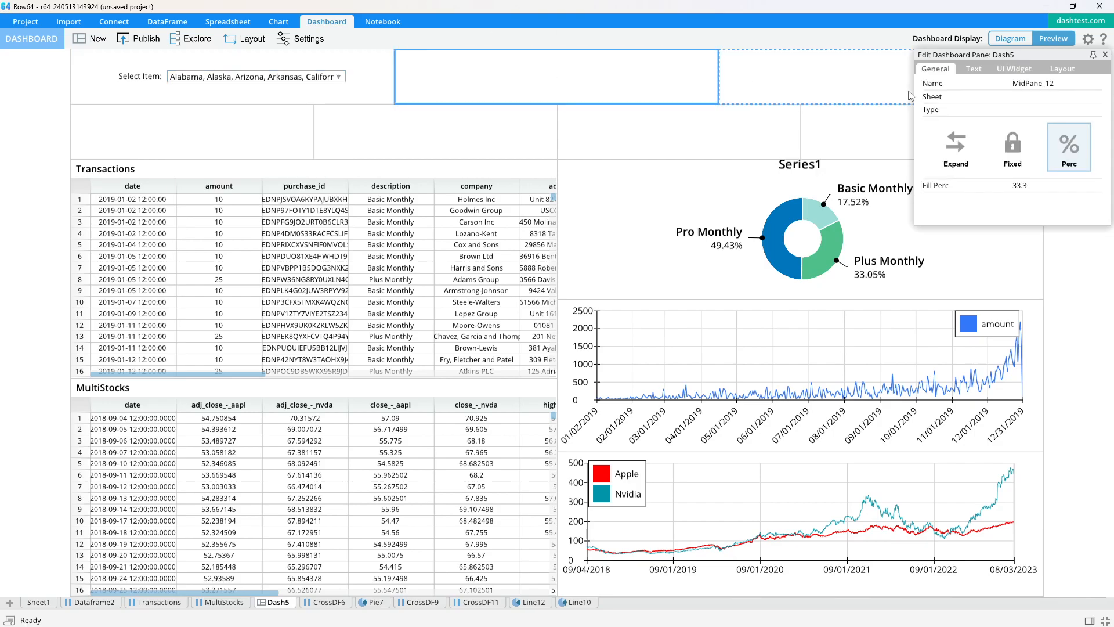
click(1105, 55)
click(865, 74)
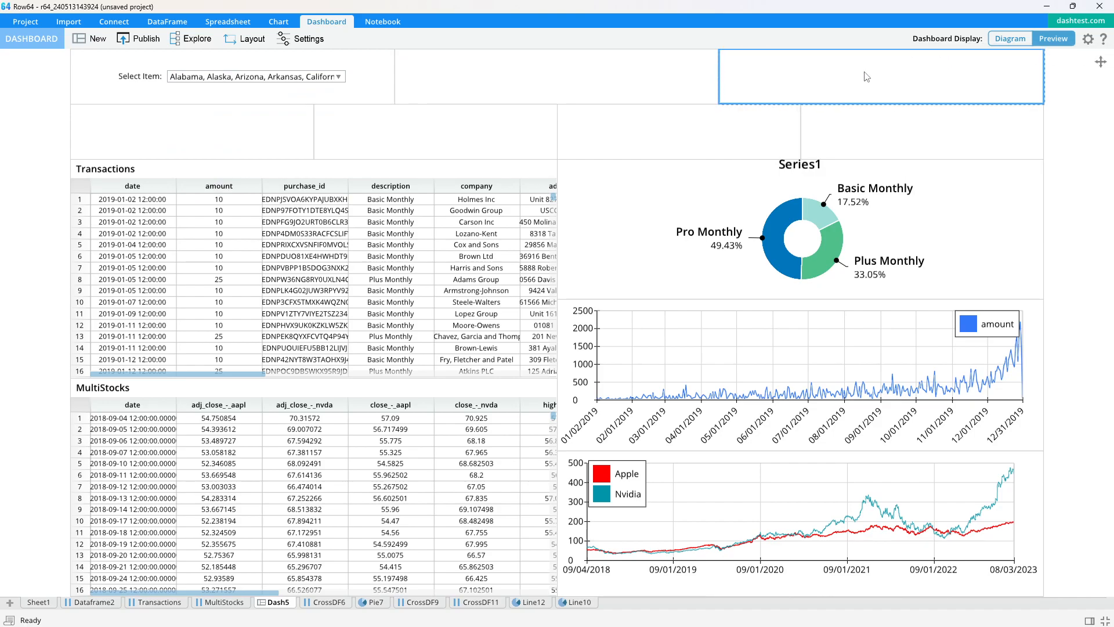
click(1014, 69)
click(1082, 207)
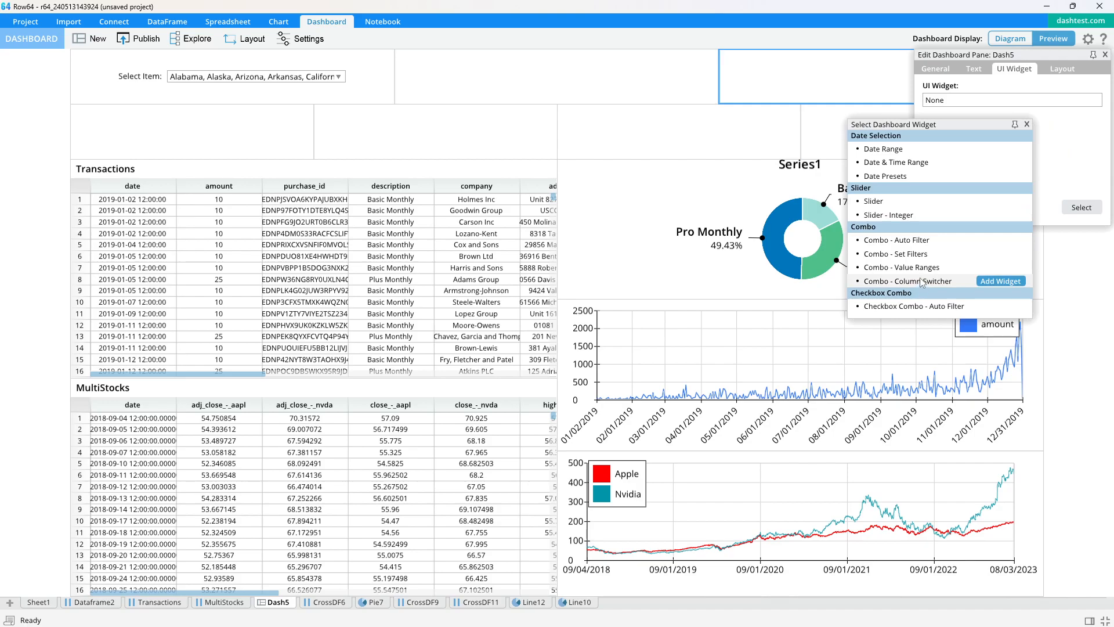
click(935, 245)
- Set the Combo - Auto Filter widget's column to the Transactions state column, =Transactions!H:H, and close its settings
click(1050, 134)
click(160, 602)
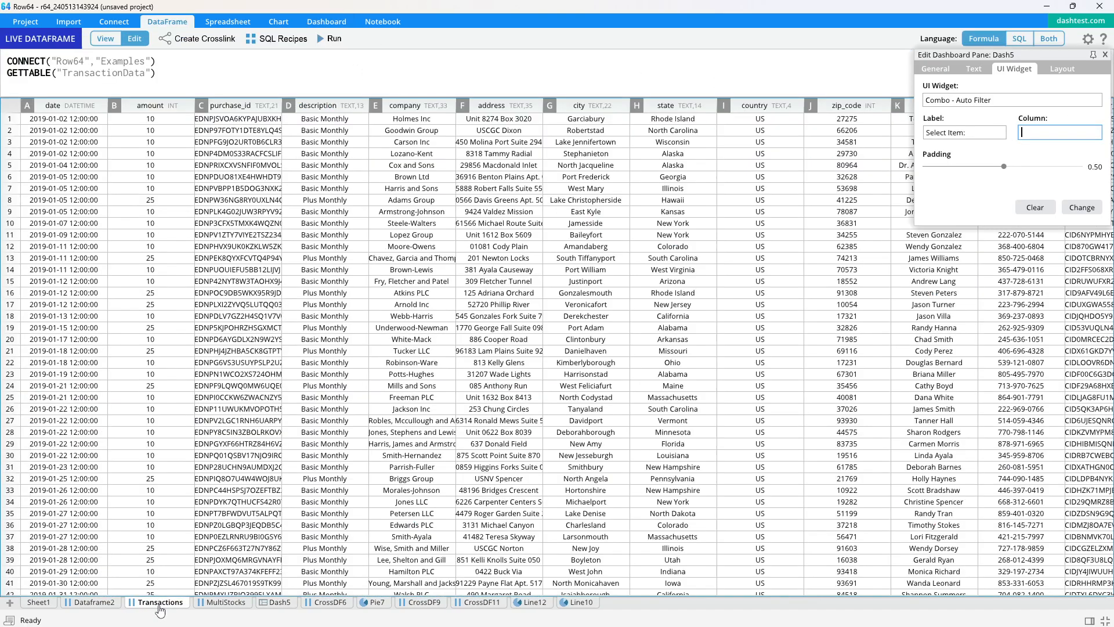
click(682, 114)
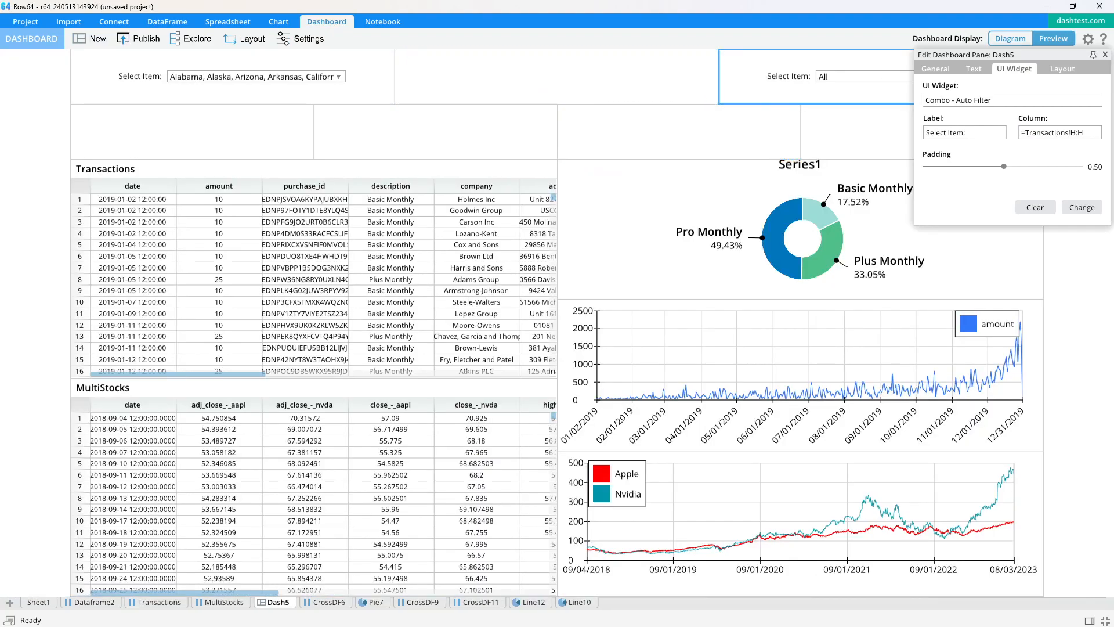
click(1105, 55)
- Clear the state selection in the checkbox combo, select all states and confirm the selection
click(867, 75)
click(808, 64)
click(277, 78)
click(277, 80)
click(310, 92)
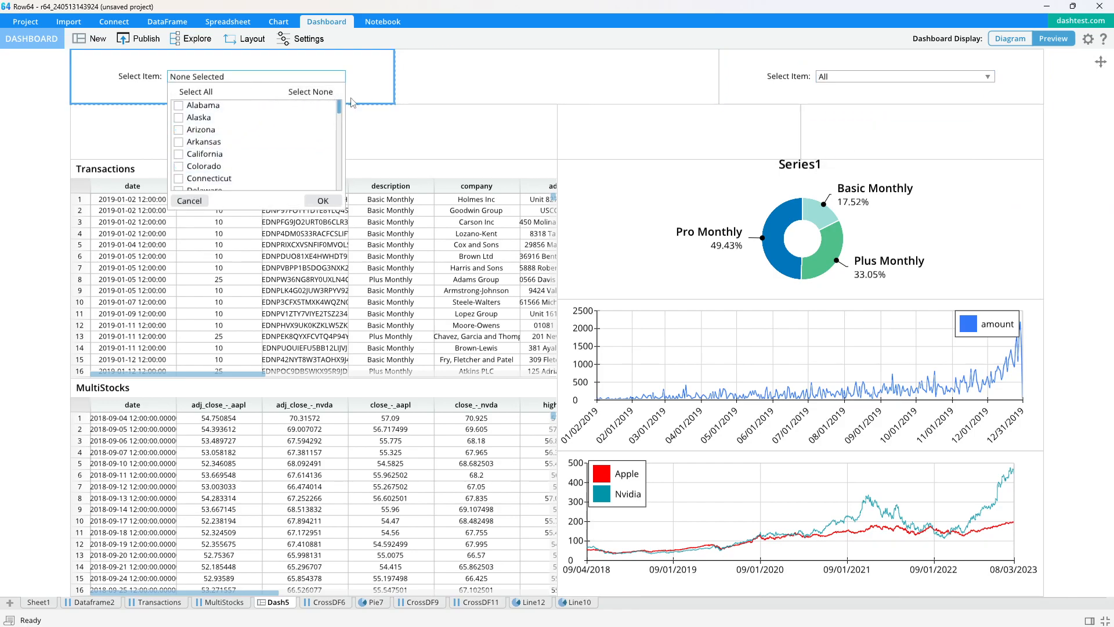
click(219, 91)
click(323, 201)
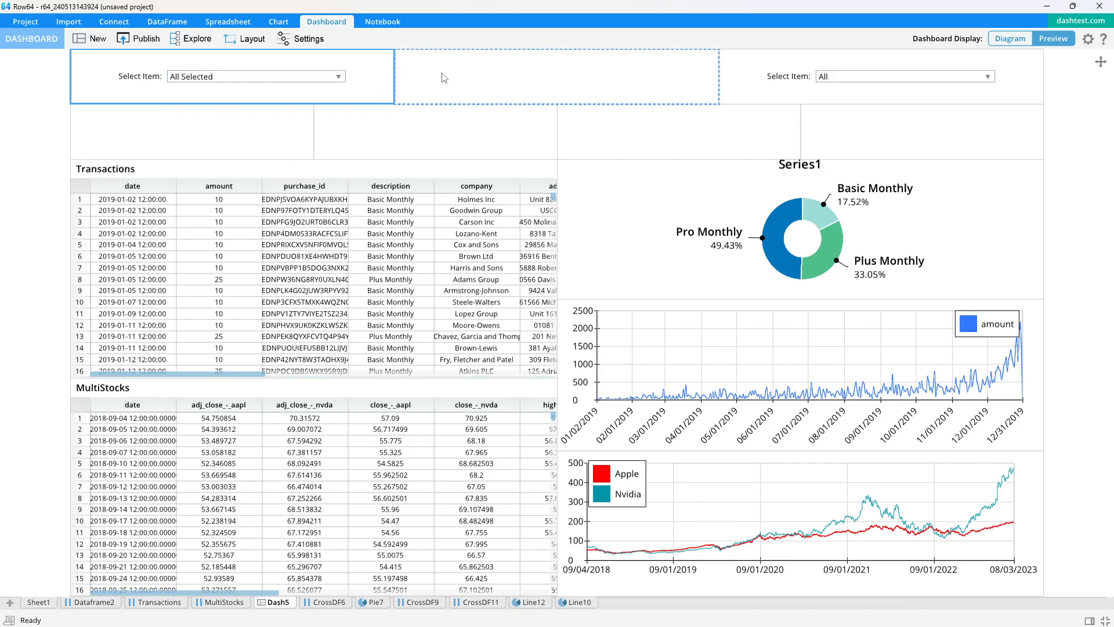
- Add a Combo - Set Filters widget to the middle cell of the dashboard's top row
scroll(555, 152, down, 3)
scroll(878, 136, up, 2)
drag(510, 89, 540, 121)
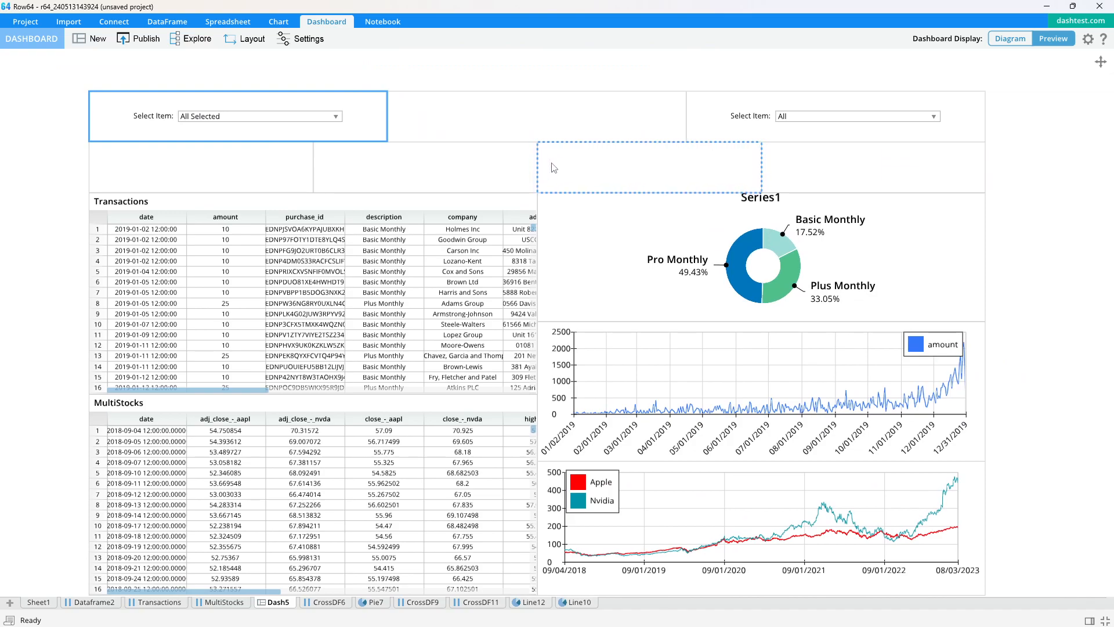
click(515, 115)
click(1014, 69)
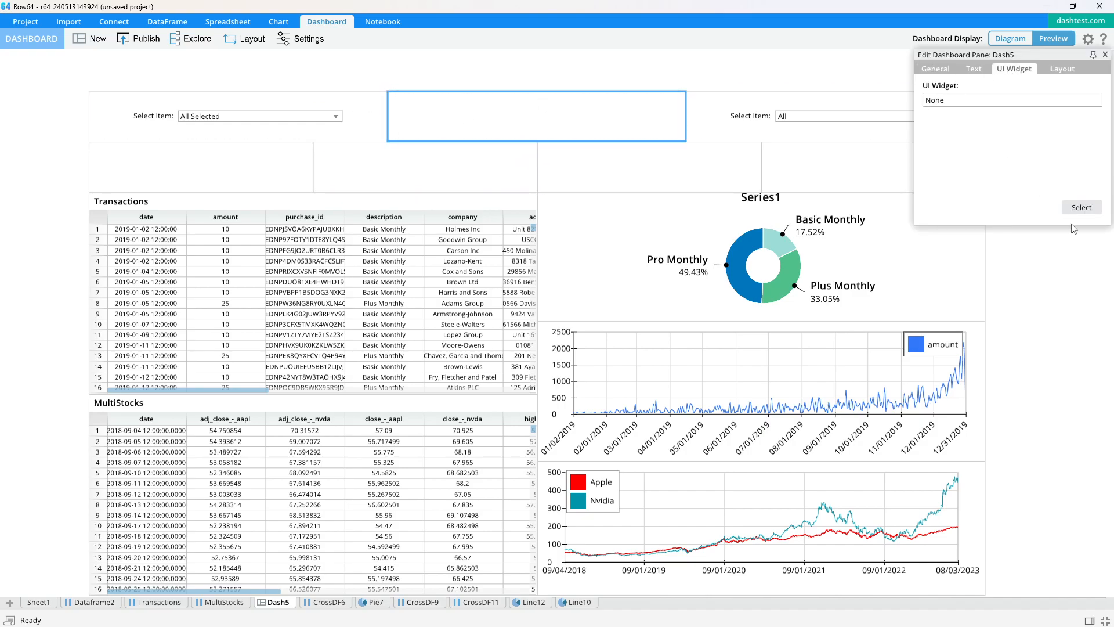
click(1080, 209)
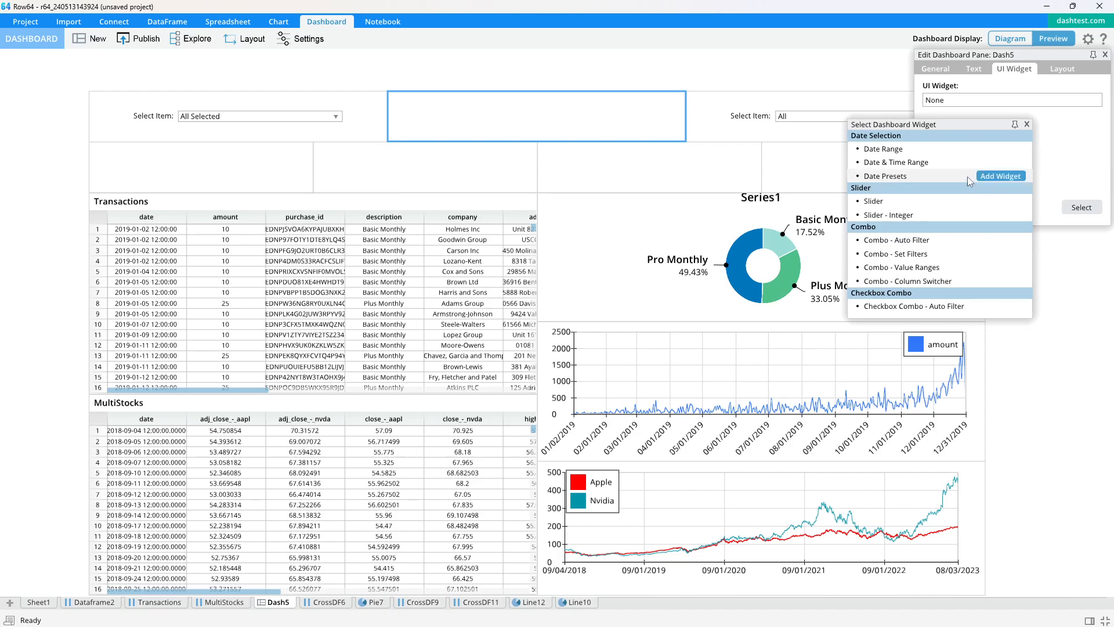
click(940, 254)
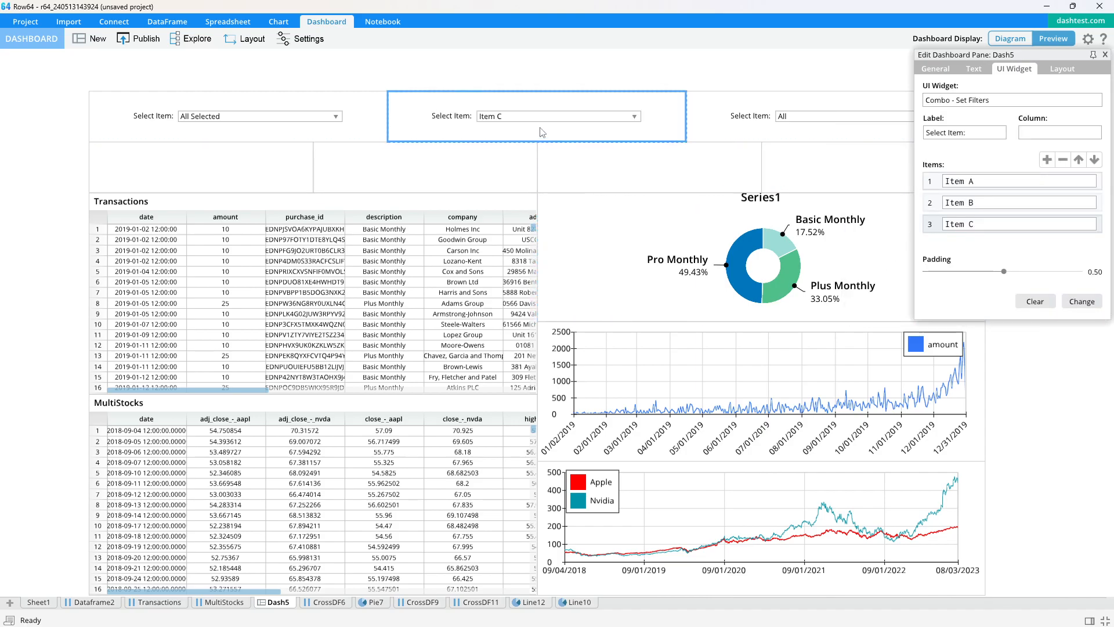
- Set the Combo - Set Filters widget's column to the Transactions amount column, =Transactions!B:B
click(995, 181)
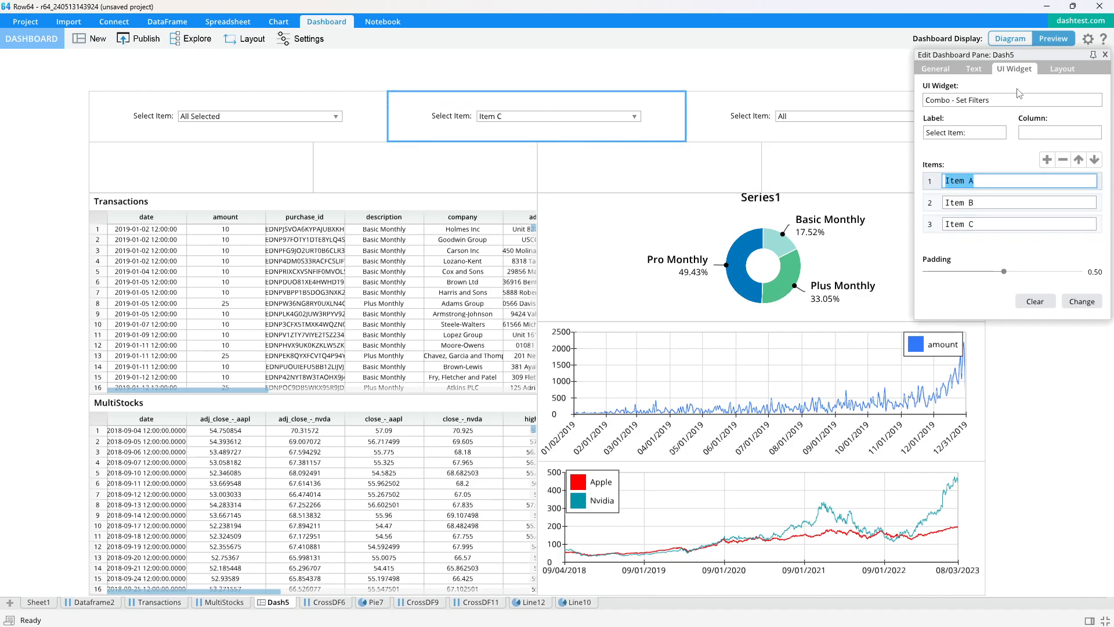
click(1046, 131)
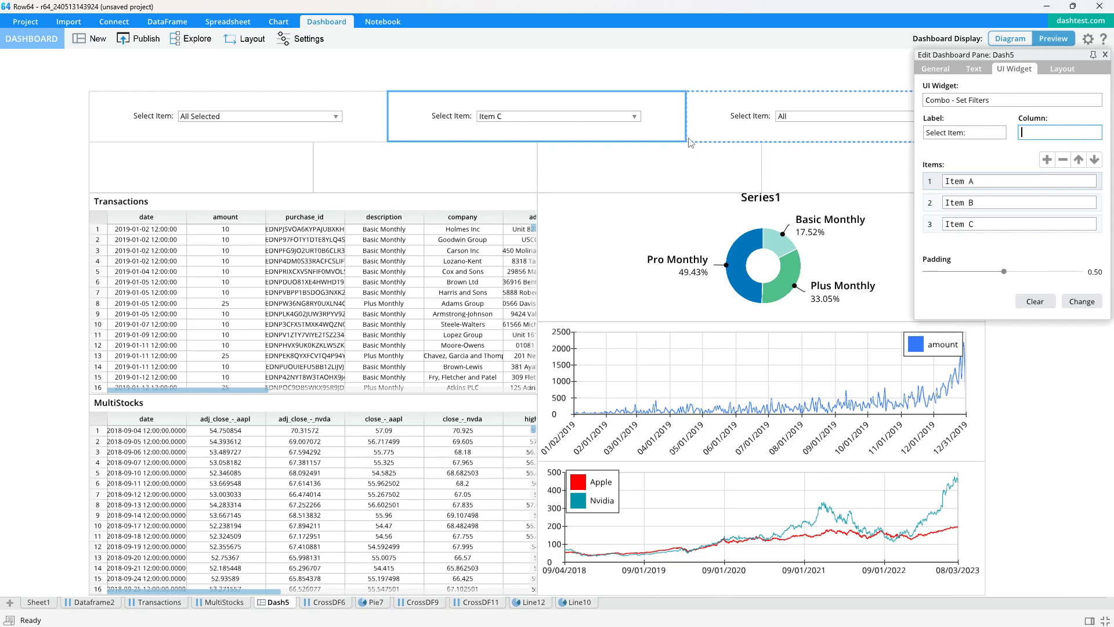
click(168, 602)
click(161, 112)
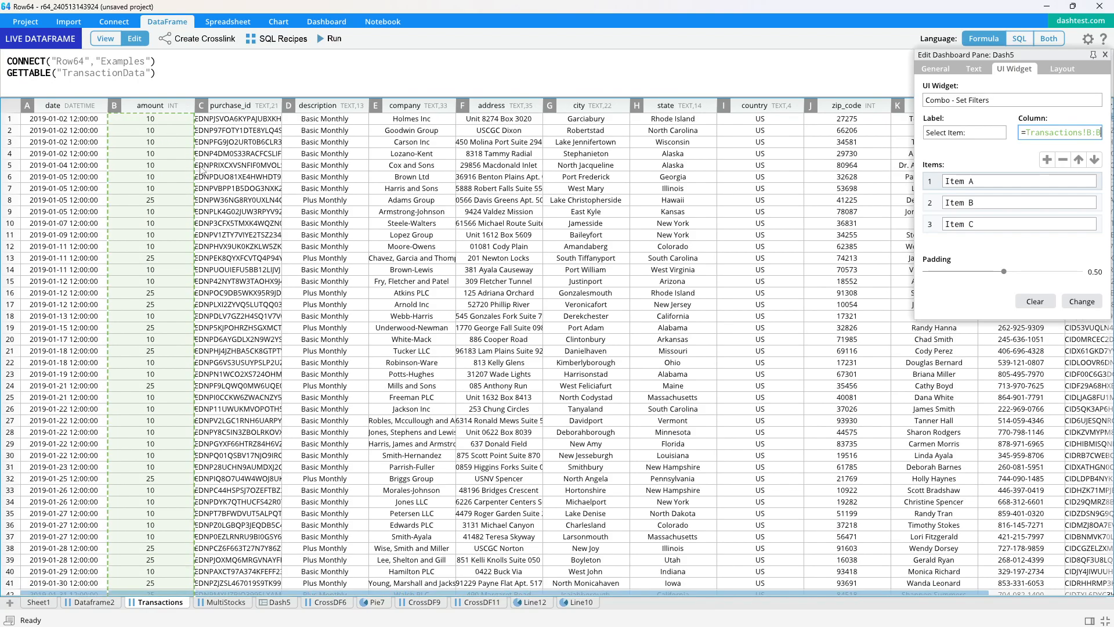
key(Return)
- Set the amount combo's three filter items to 10, 25 and 100, and close the widget settings
click(1007, 183)
text(10)
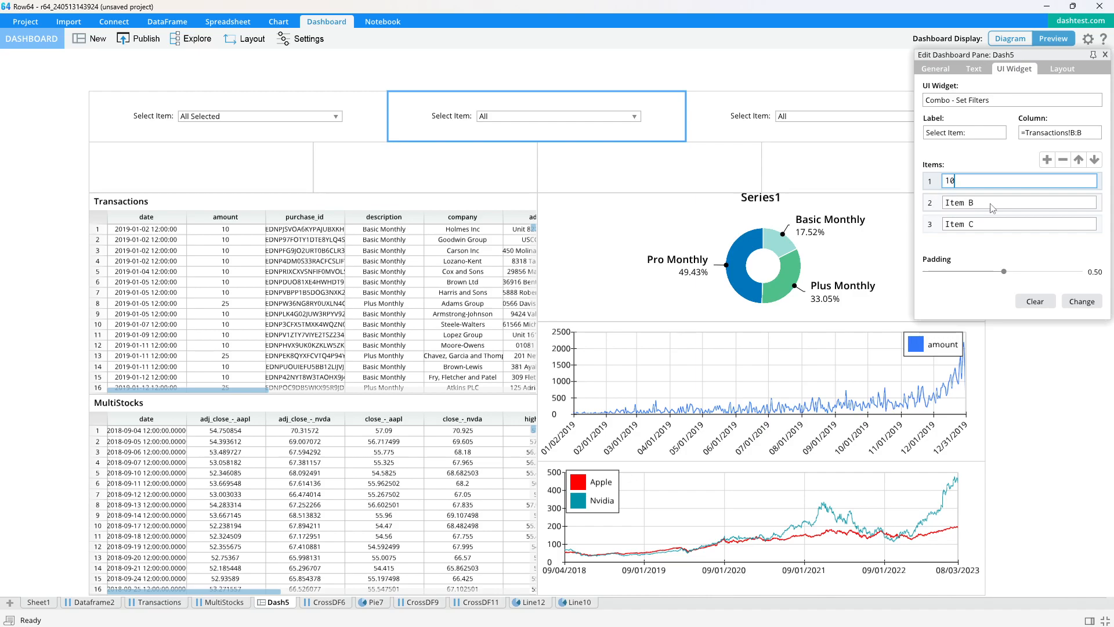
click(993, 207)
text(25)
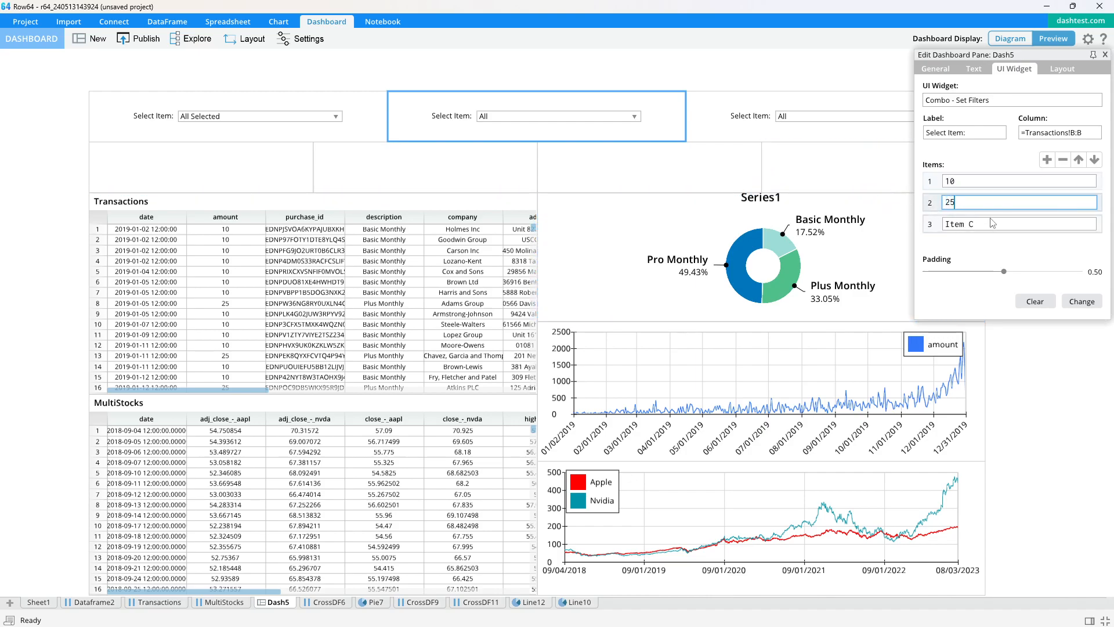
click(922, 226)
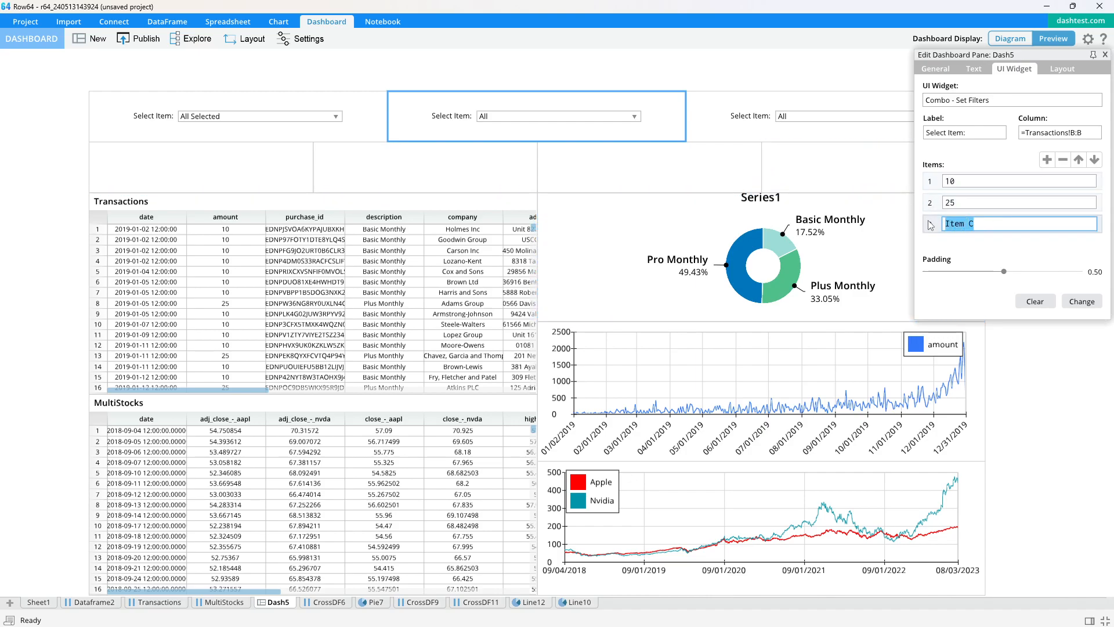
text(100)
click(1077, 304)
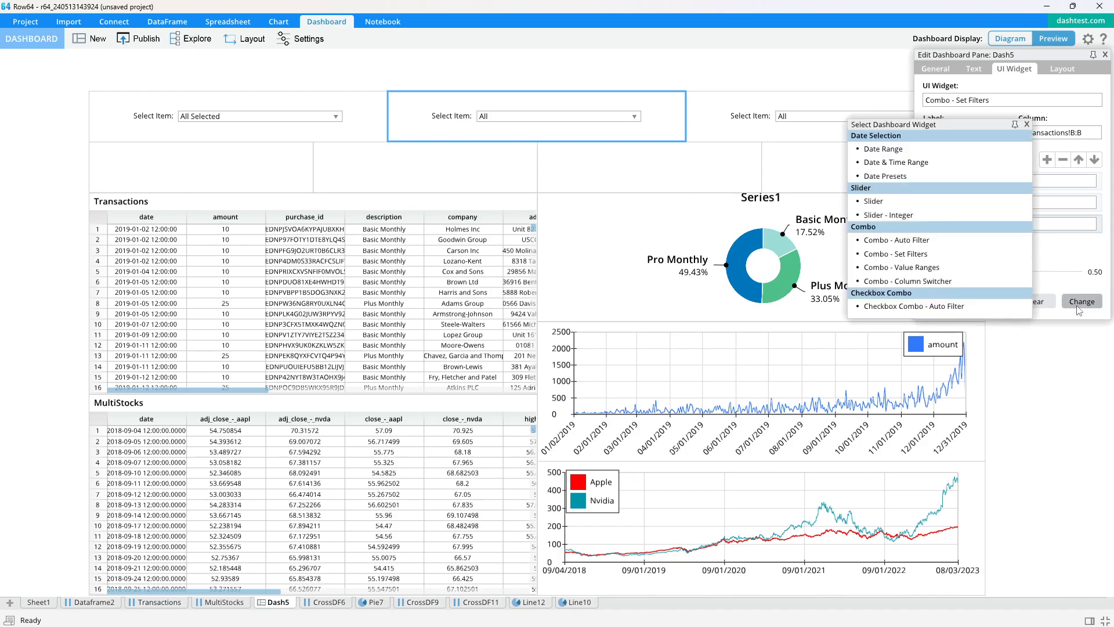
click(1026, 124)
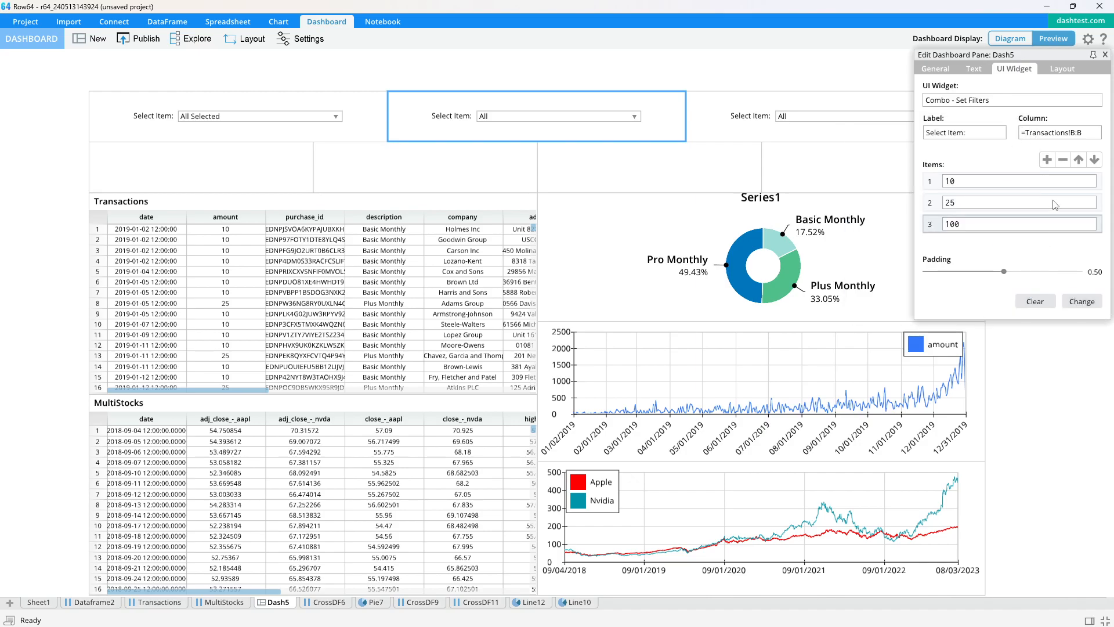
click(1104, 55)
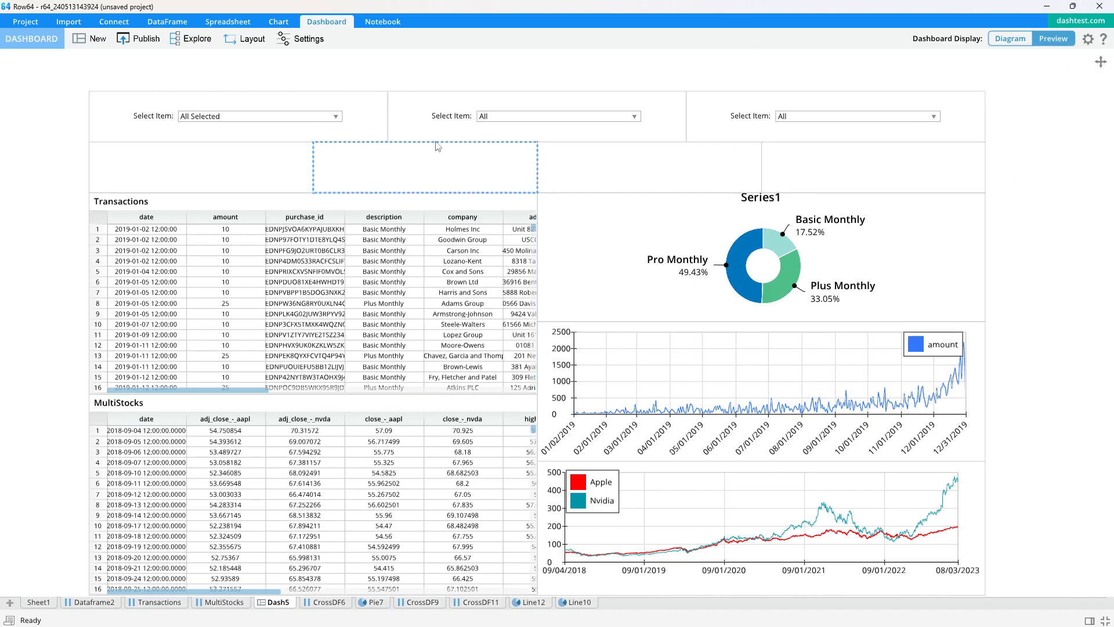
- Publish the dashboard to the temp group as widget-01 and open the published page in the browser
click(139, 39)
click(529, 231)
click(499, 251)
click(455, 397)
text(widget-01)
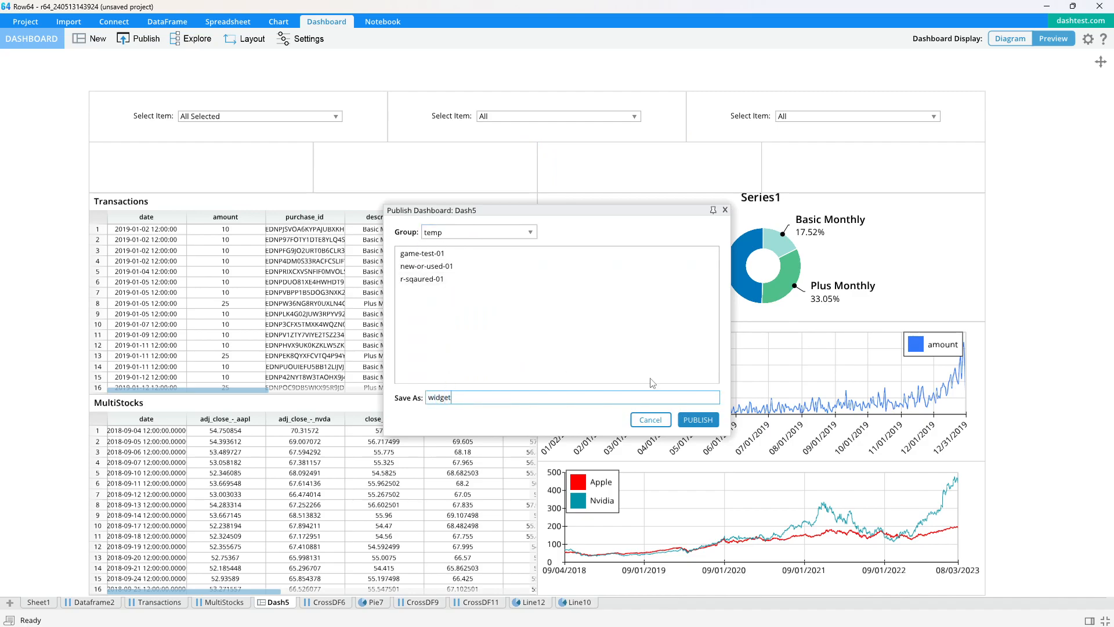
click(697, 420)
click(760, 363)
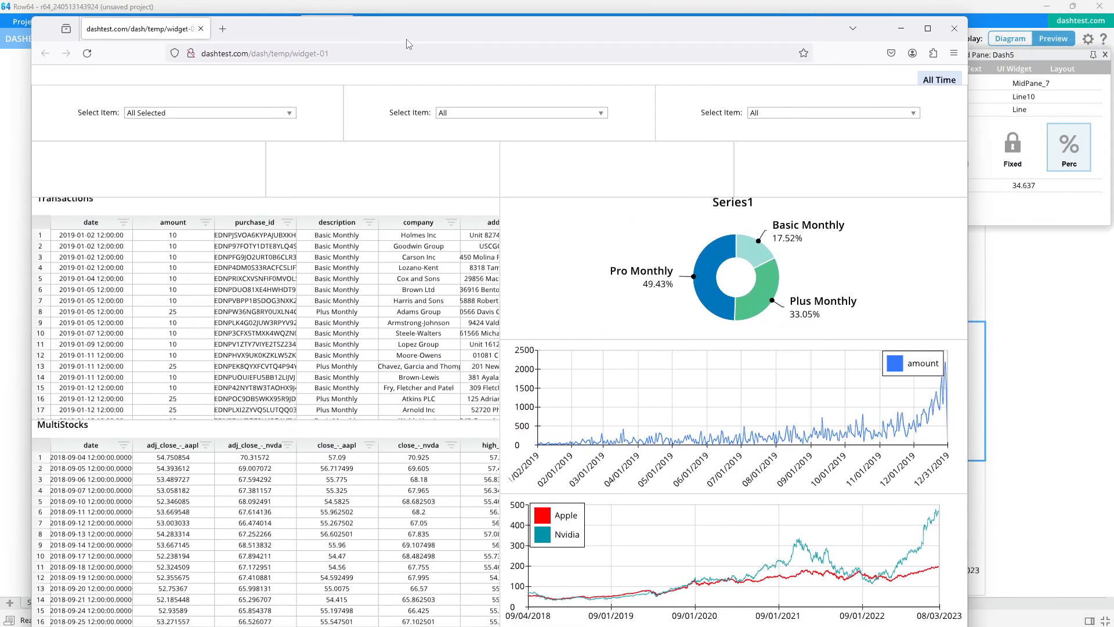
- Maximize the browser window and try the filtering of the published dashboard through the pie chart's slices
double_click(408, 44)
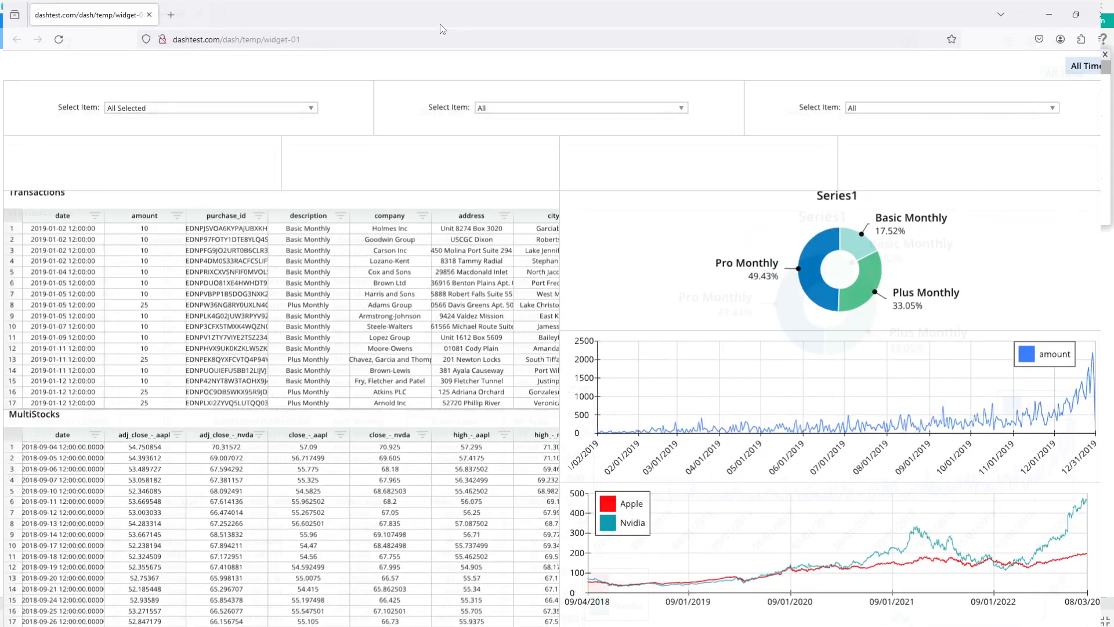
click(803, 274)
click(805, 274)
click(810, 271)
click(810, 272)
click(854, 248)
click(857, 251)
click(865, 278)
click(865, 278)
- Filter the published dashboard to Alaska with the third combo in the top row
click(876, 105)
click(867, 134)
click(891, 107)
click(833, 112)
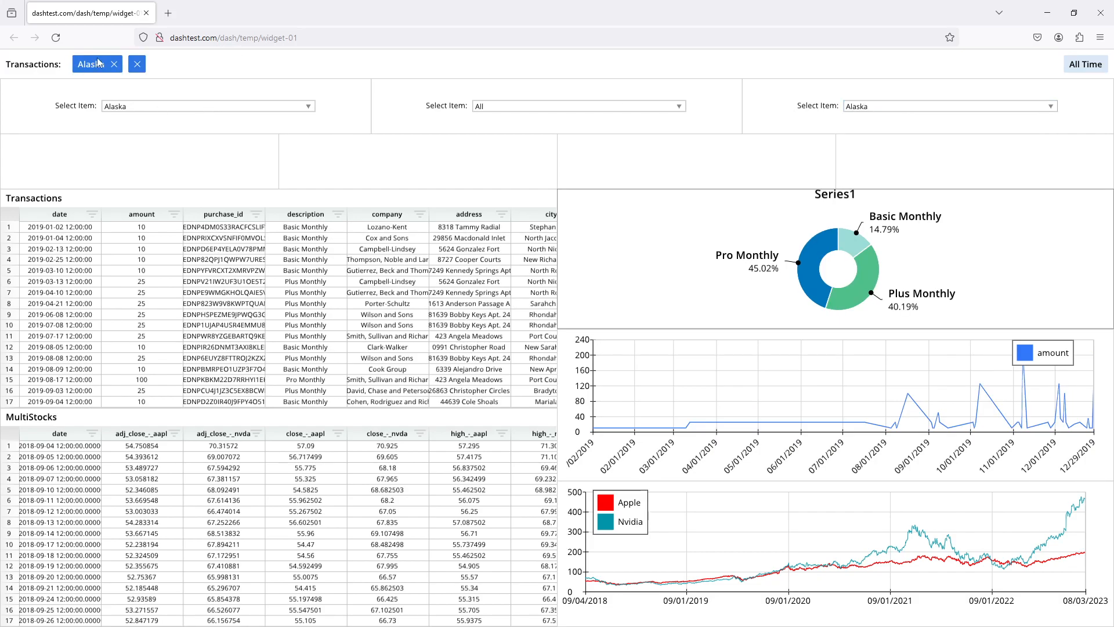
- Clear the Alaska filter and exclude Alaska, Arizona, Arkansas and Colorado with the checkbox combo
click(137, 65)
click(239, 107)
click(133, 145)
click(137, 169)
click(137, 192)
click(134, 156)
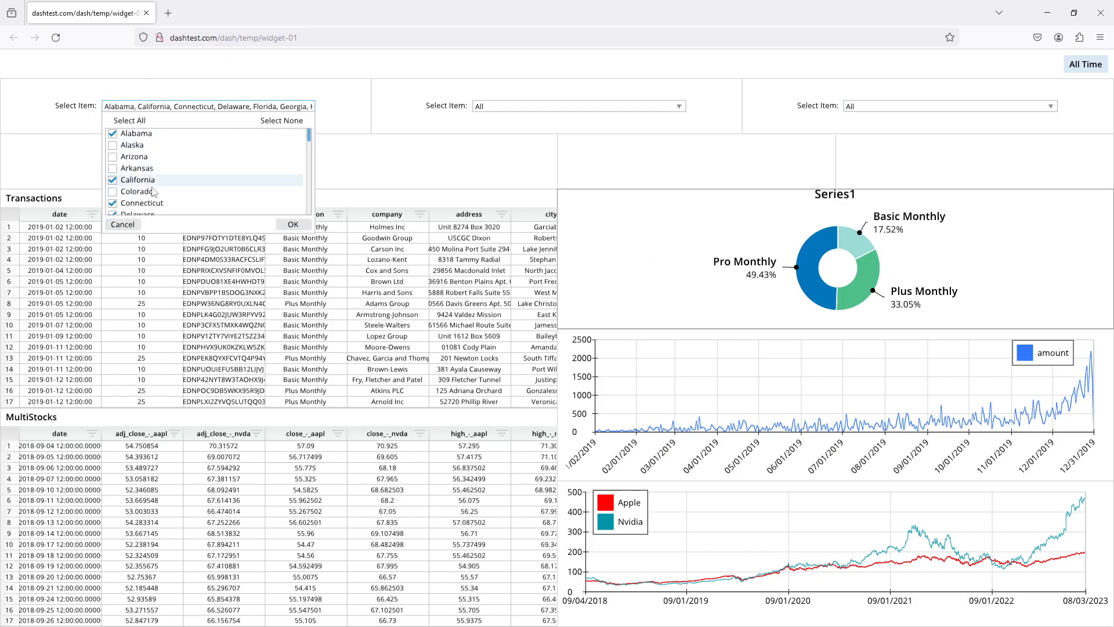
click(292, 223)
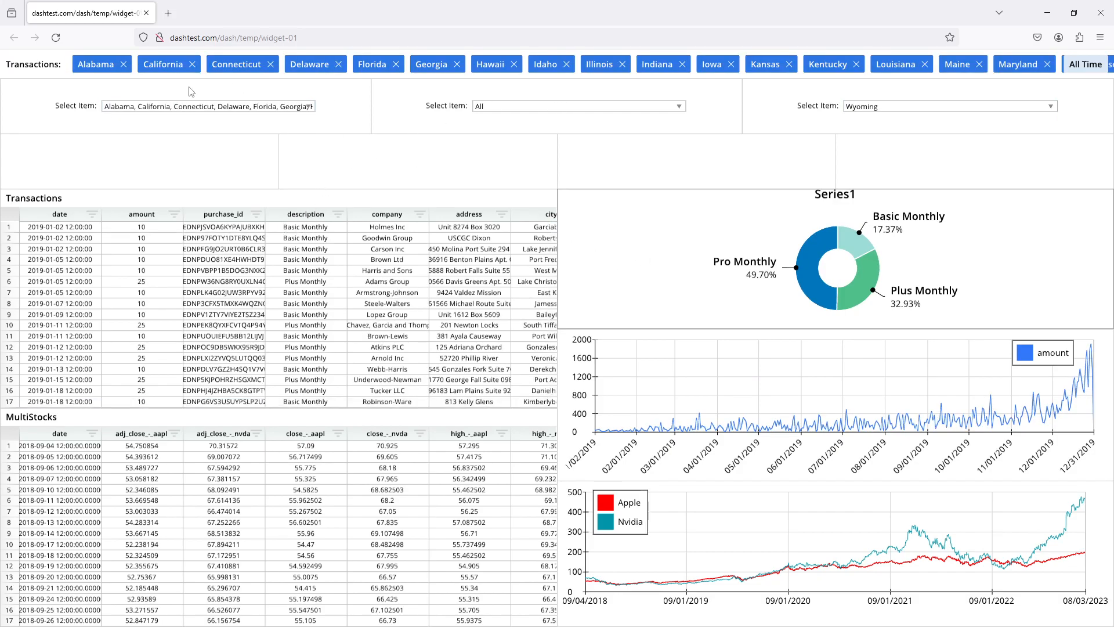
- Remove Alabama from the active Transactions filters and reload the published dashboard
click(124, 65)
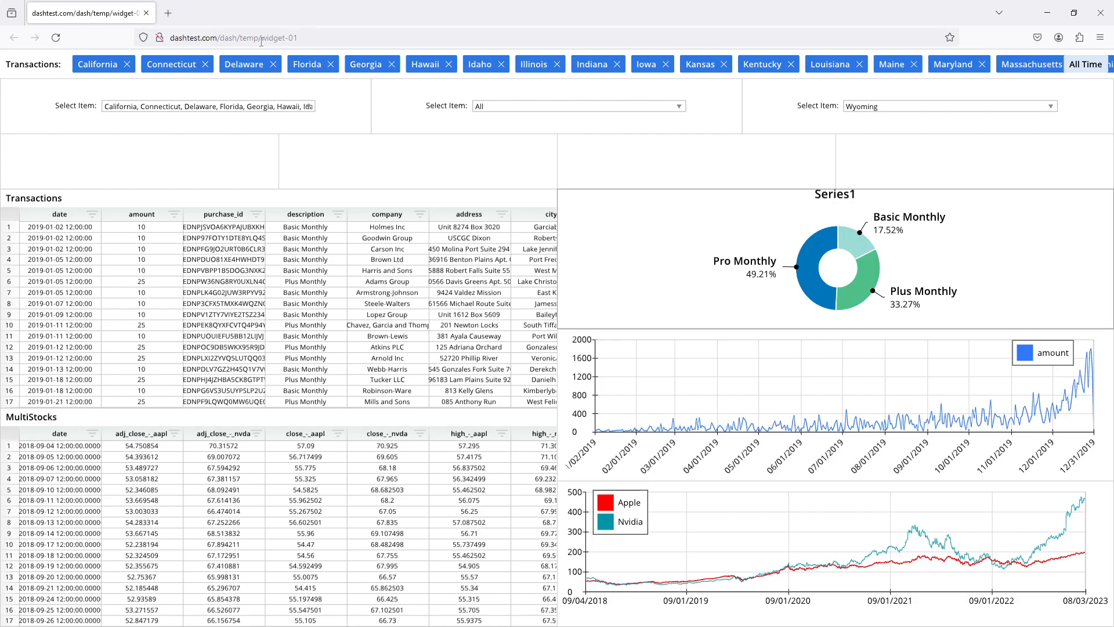
click(257, 41)
key(Return)
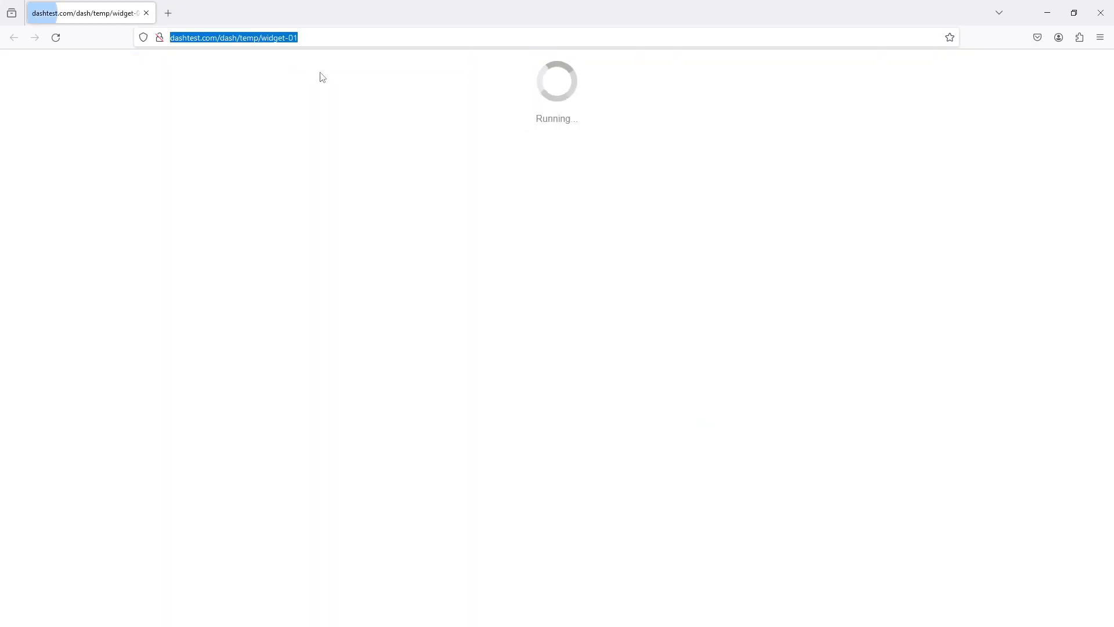
- Test the amount combo with 10, 25 and 100, reset it to All, and close the browser
click(509, 107)
click(511, 117)
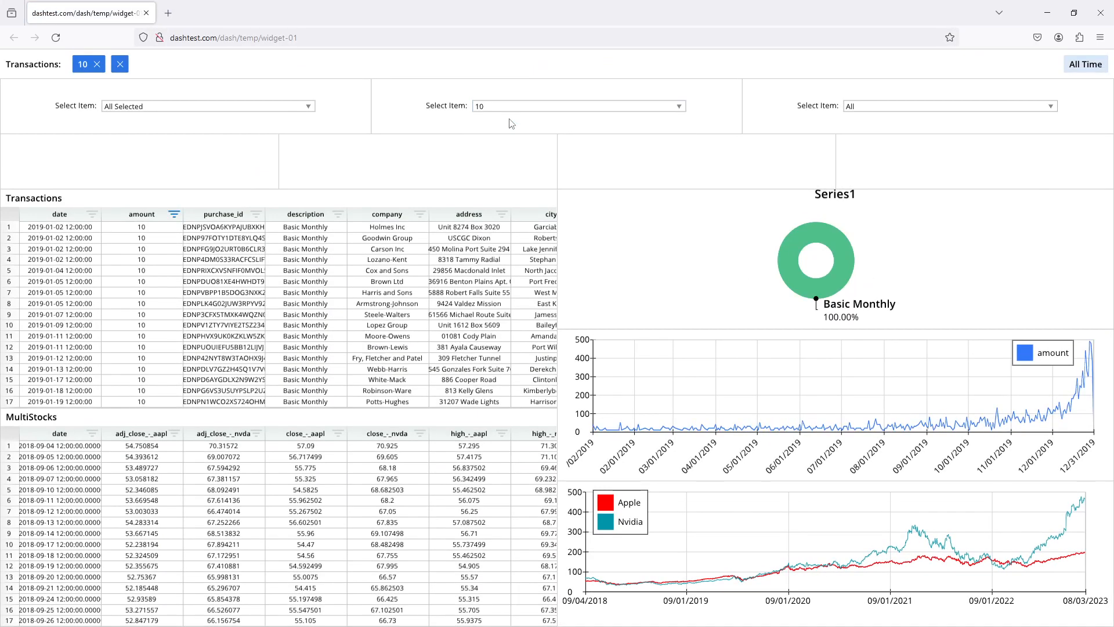
click(539, 108)
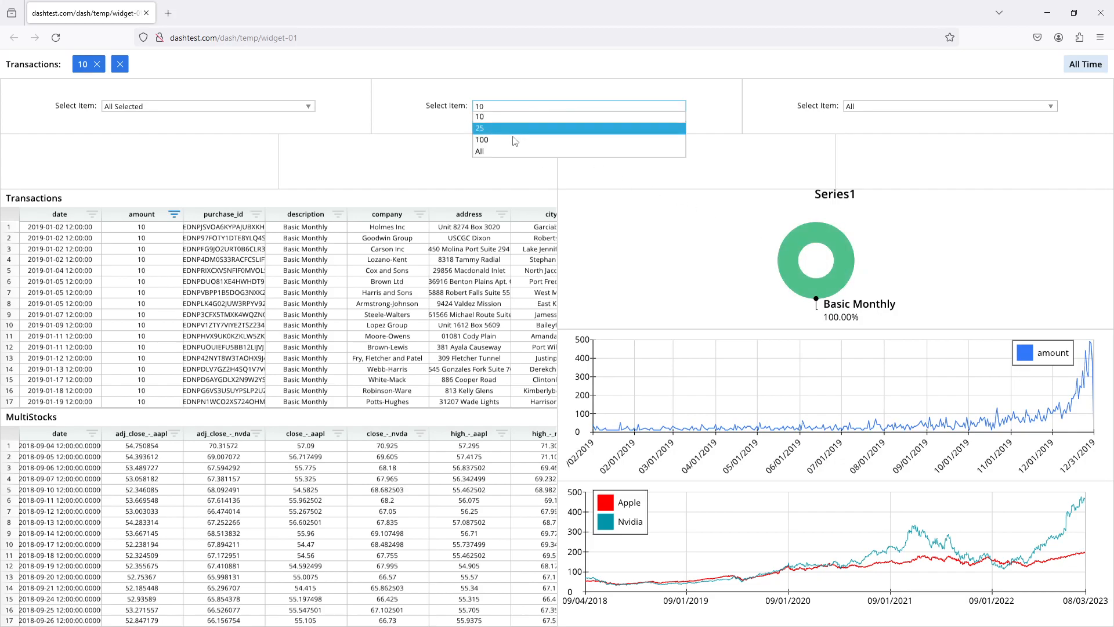
click(530, 128)
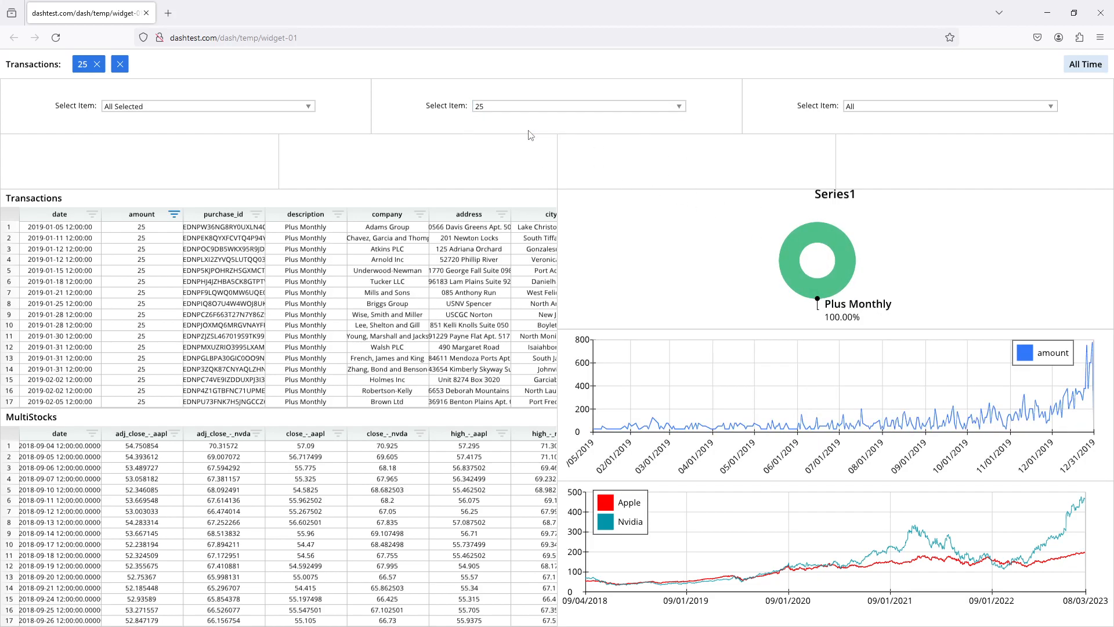
click(552, 108)
click(516, 139)
click(576, 109)
click(513, 152)
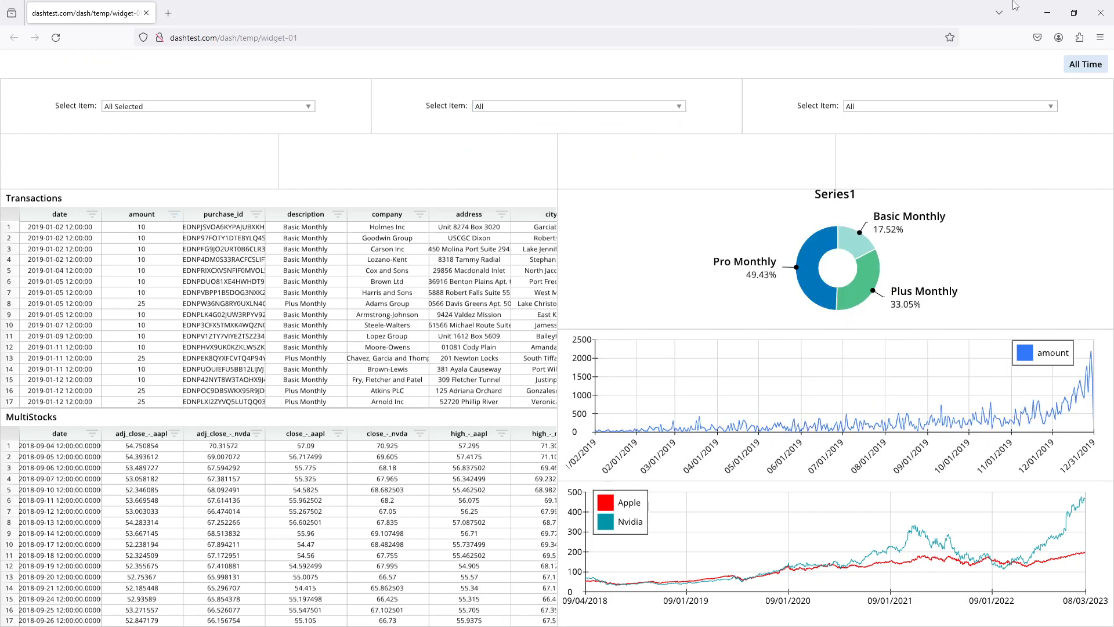
click(1101, 12)
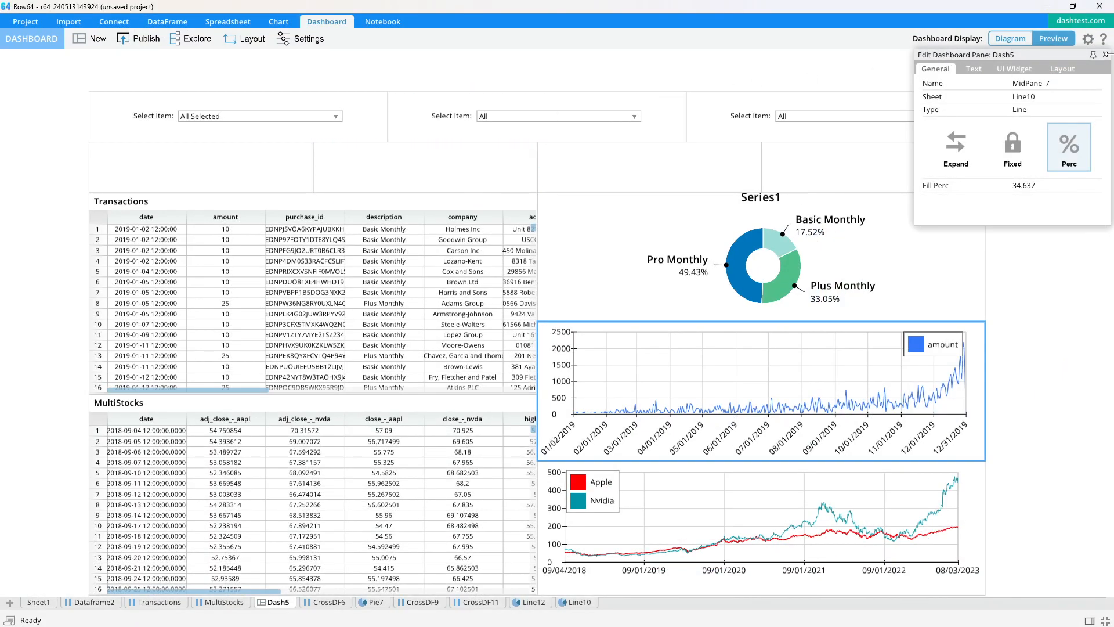
- Add a Combo - Value Ranges widget to the first pane of the second row
click(1106, 55)
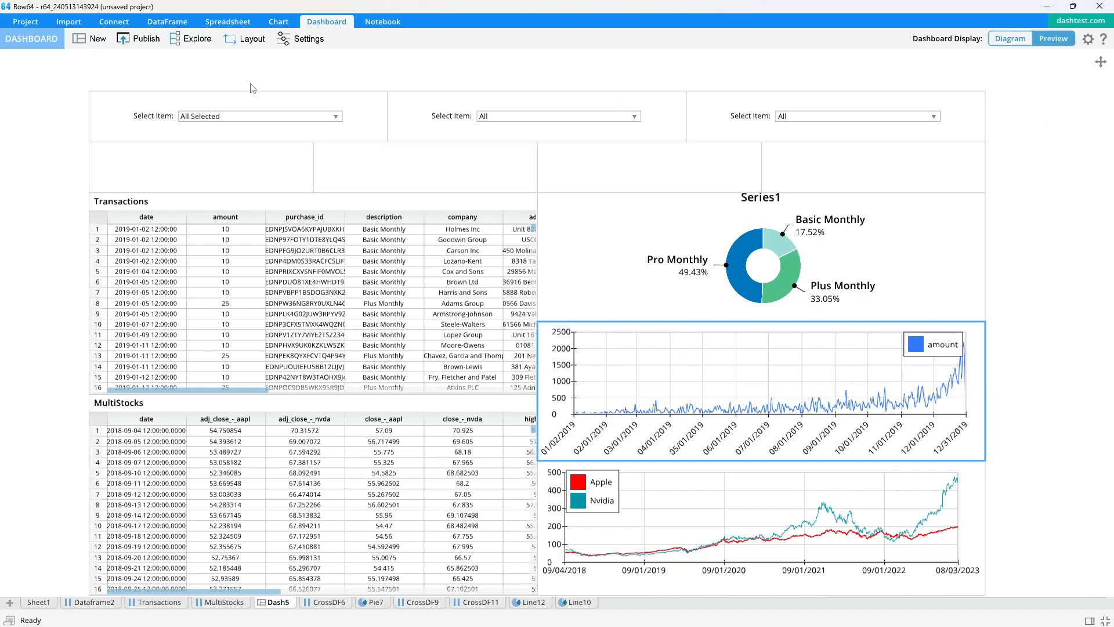
click(212, 165)
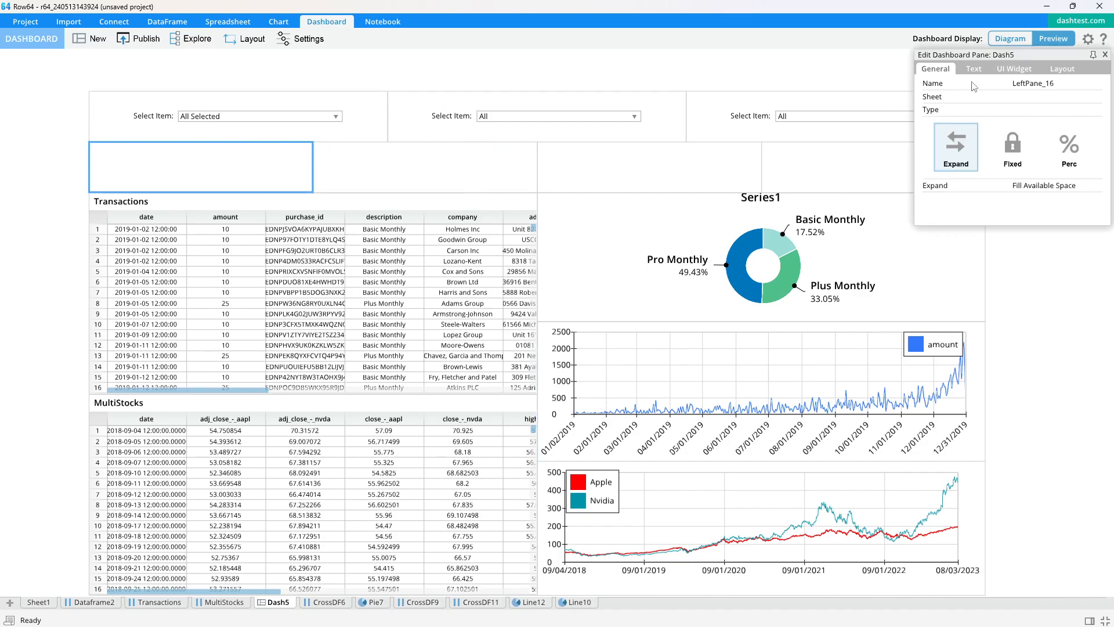
click(1012, 70)
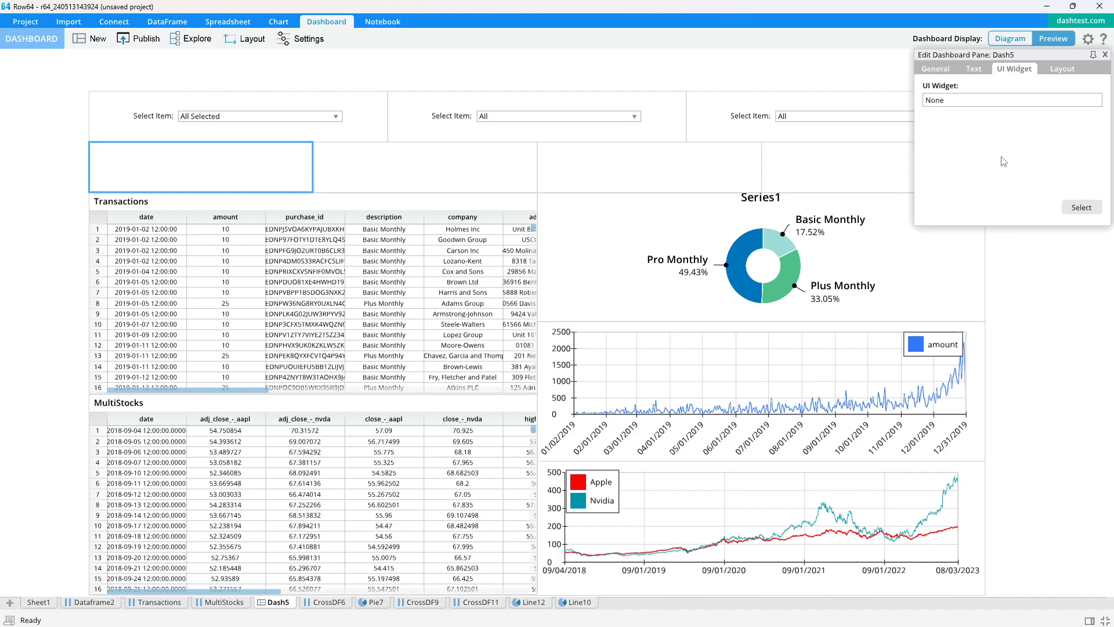
click(1081, 207)
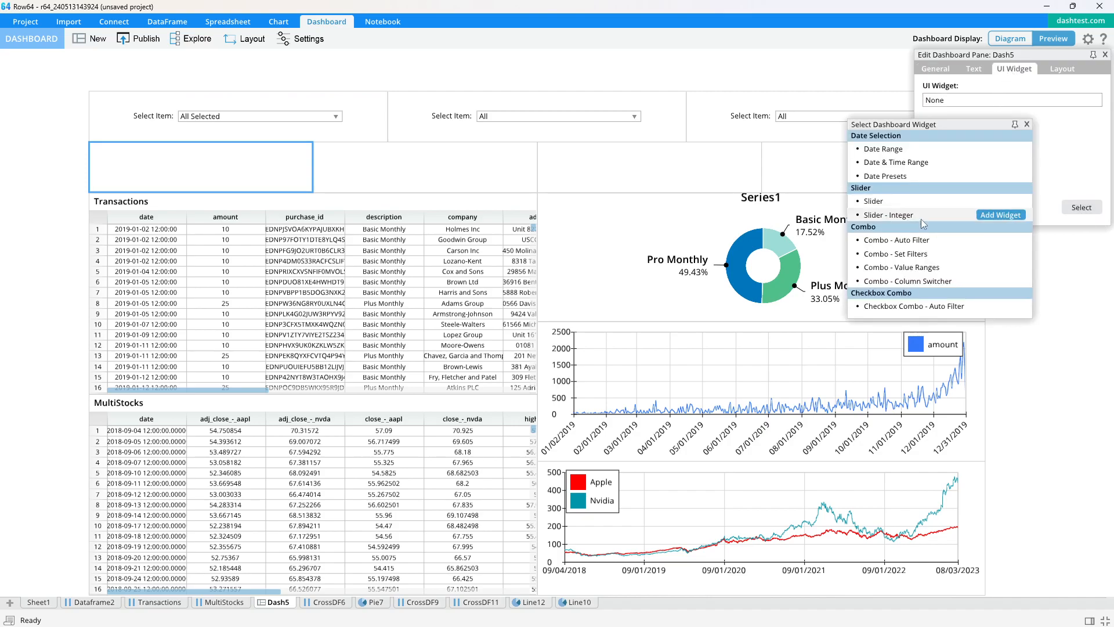
click(928, 268)
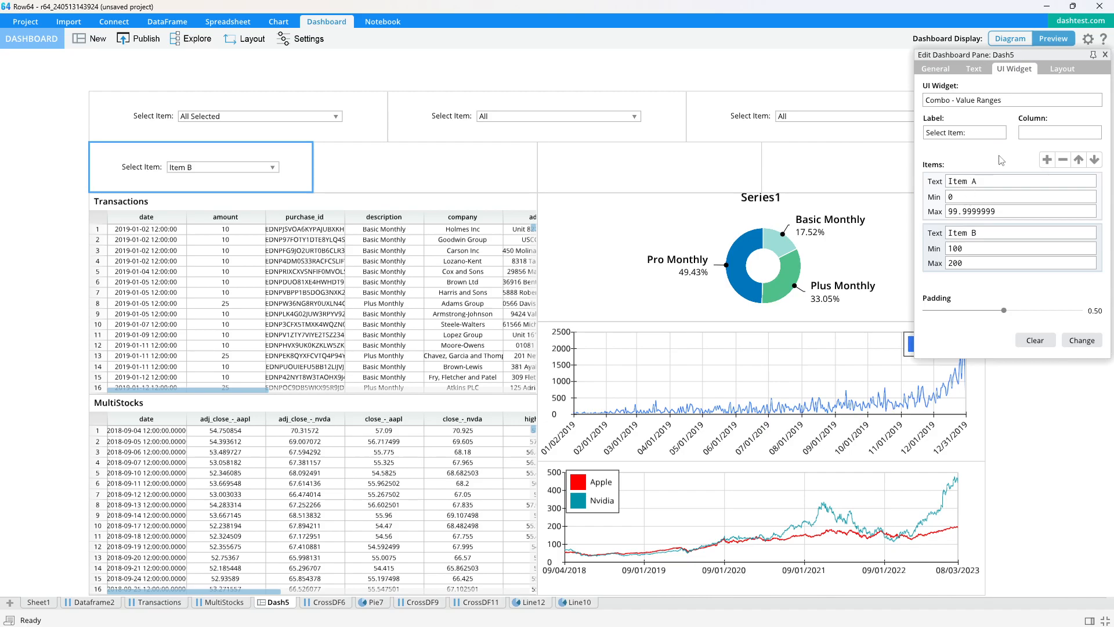
- Define the combo's first item as "APPL between 50 and 100" with minimum 50 and maximum 100
click(932, 182)
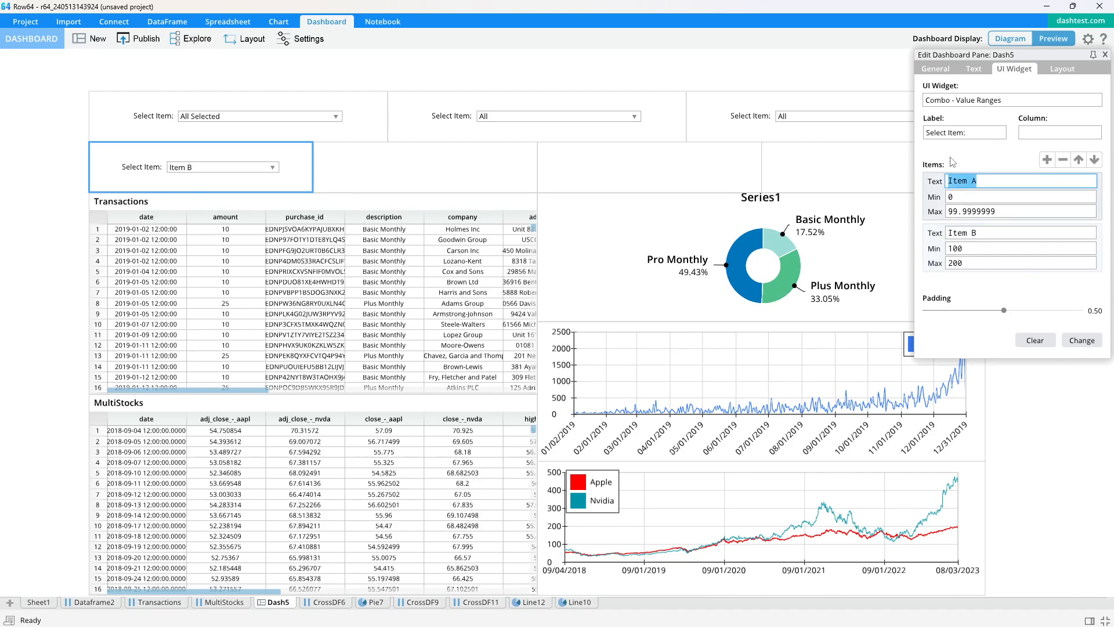
text(A)
text(PPL between 50 and 1)
double_click(946, 198)
text(50)
double_click(993, 213)
text(100)
- Define the combo's second item as "APPL more than 55" with minimum 55 and an empty maximum
click(997, 234)
triple_click(978, 230)
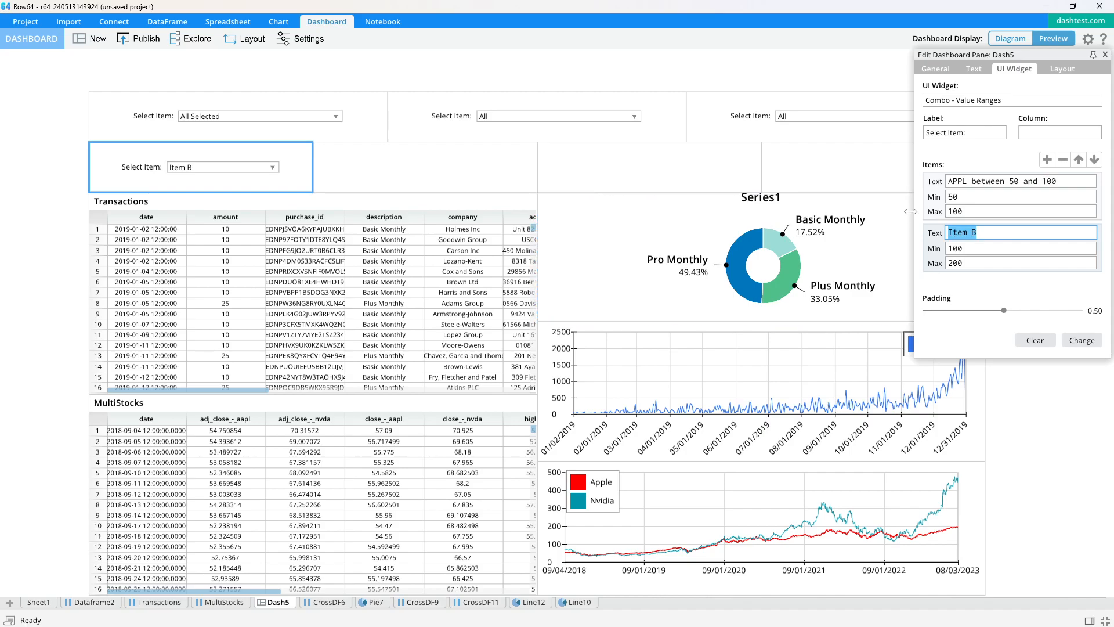
text(APPL Mo)
key(BackSpace)
key(BackSpace)
text(more than 55)
drag(979, 265, 937, 246)
key(BackSpace)
text(55)
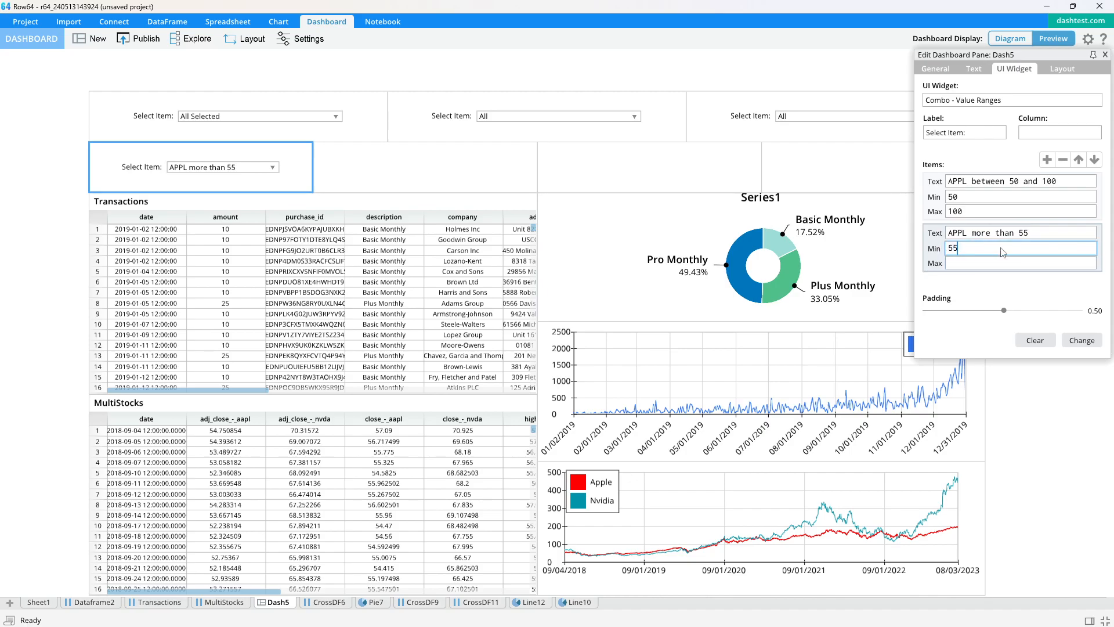
- Link the value range combo to the adj_close_-_aapl column of MultiStocks, check its item list, and close the widget settings
click(1047, 134)
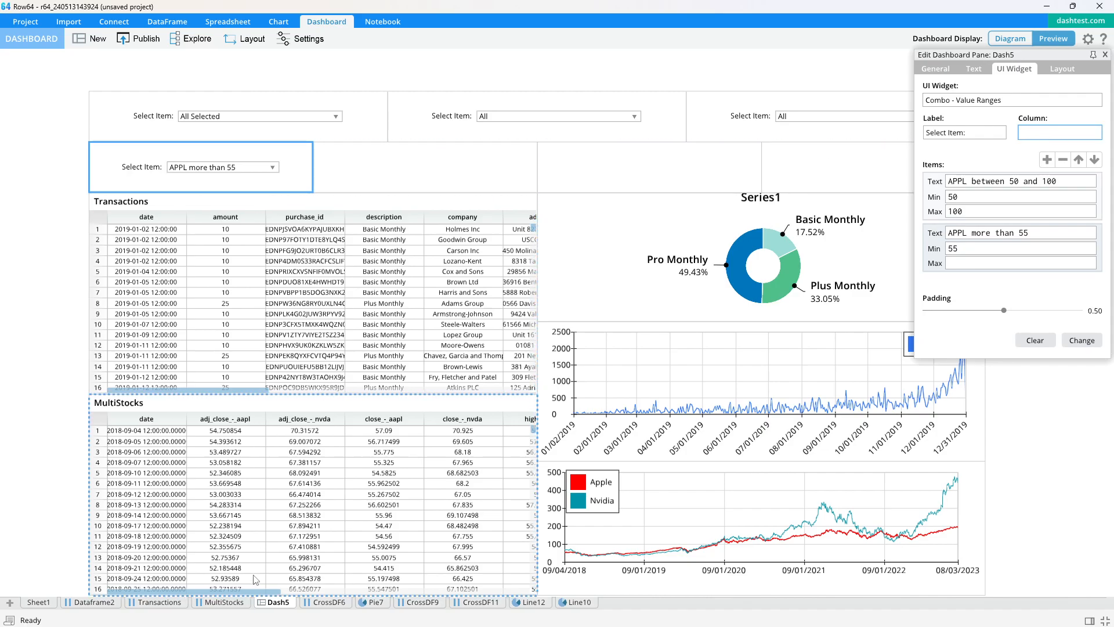
click(221, 602)
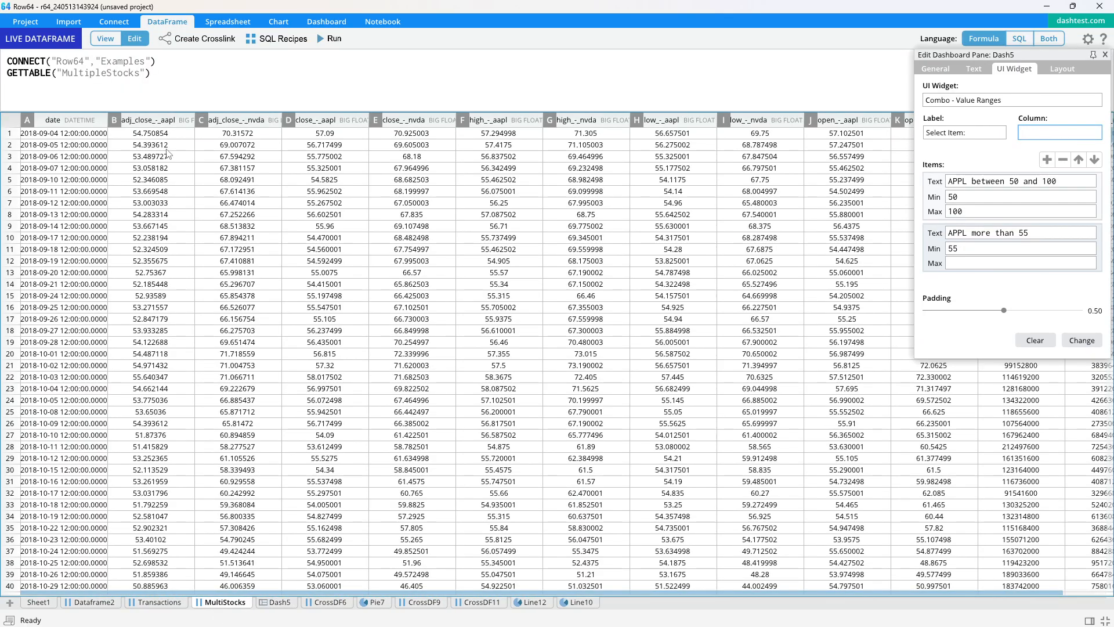
click(162, 121)
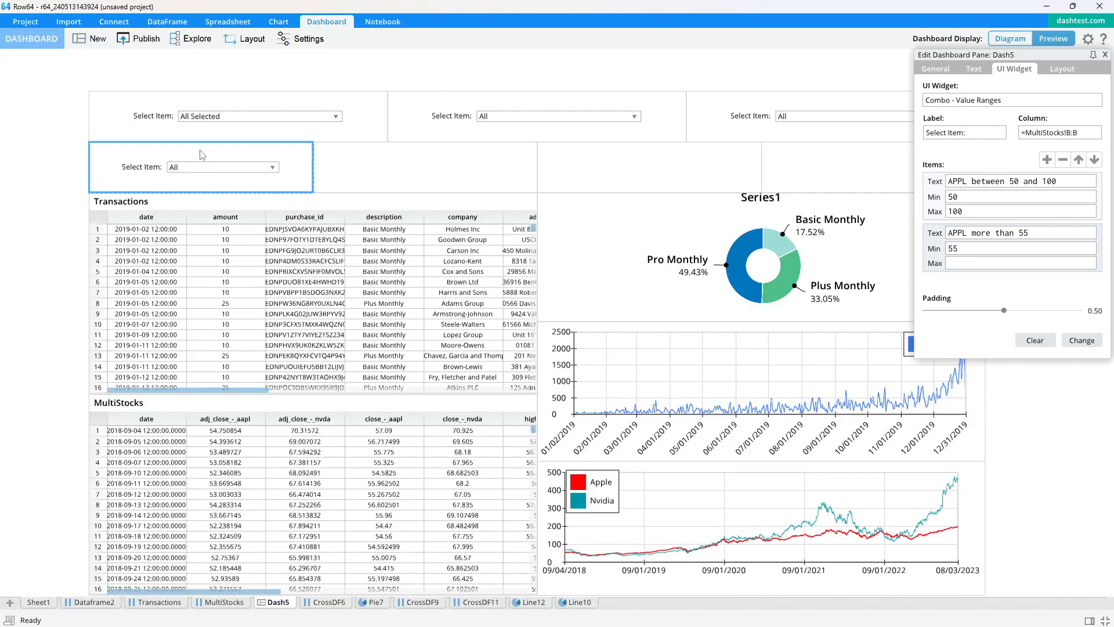
click(244, 168)
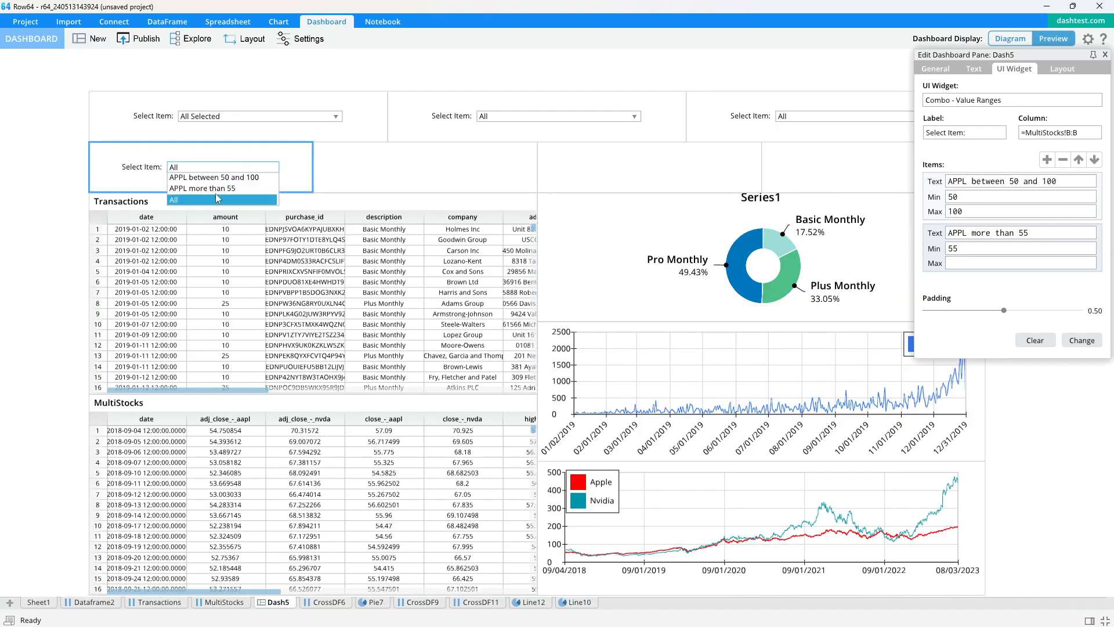
click(303, 166)
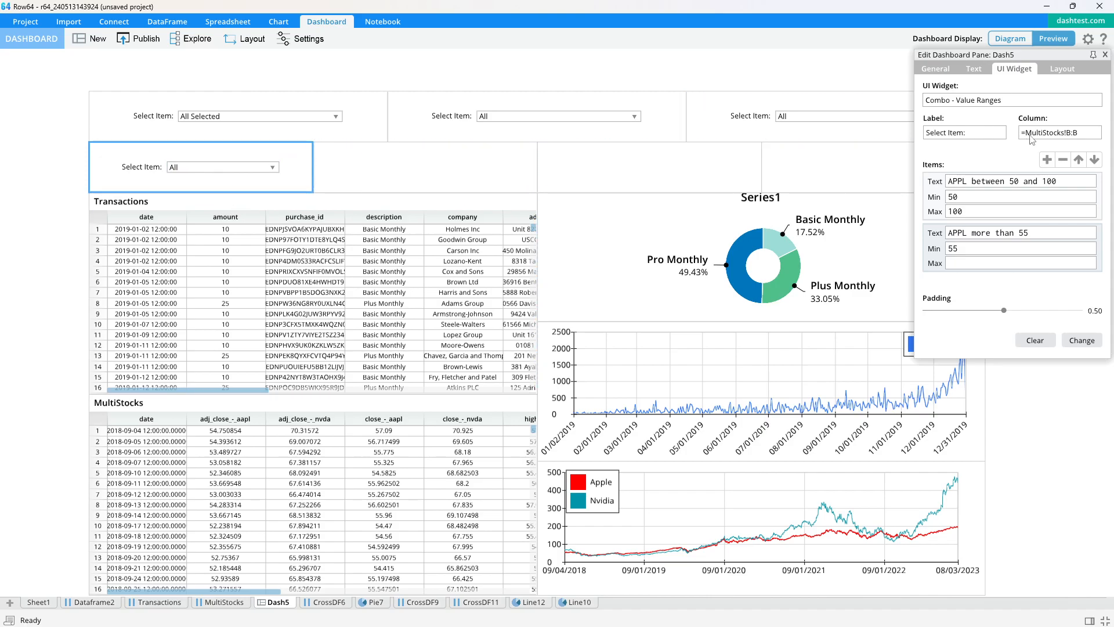
click(1105, 56)
- Republish the dashboard to the temp group as widget-01 and open the published page in the browser
click(139, 38)
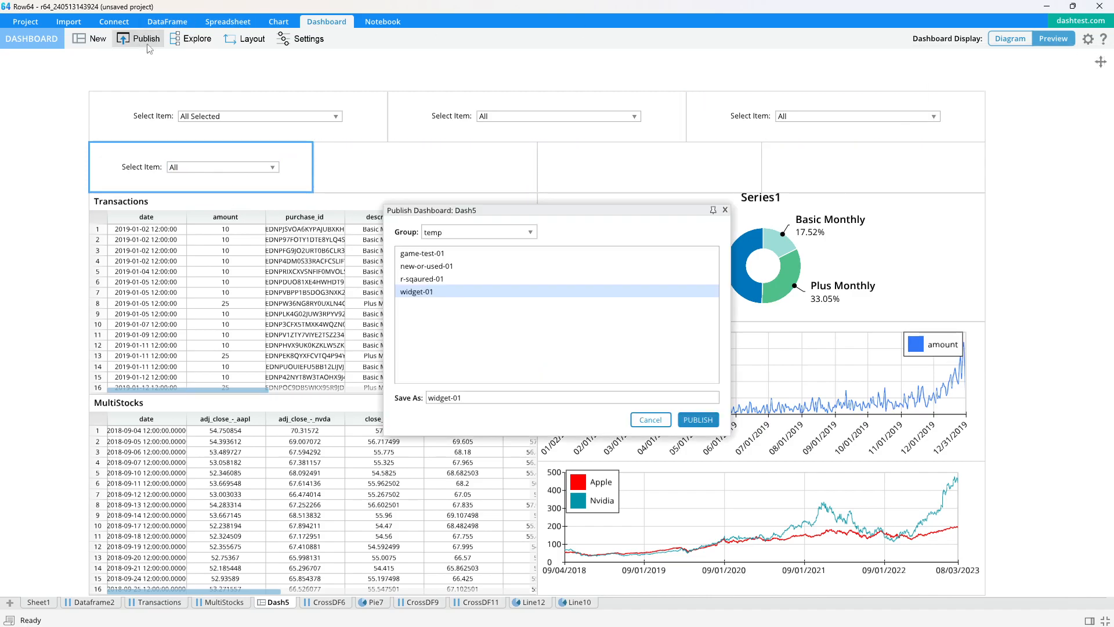
click(698, 419)
click(604, 298)
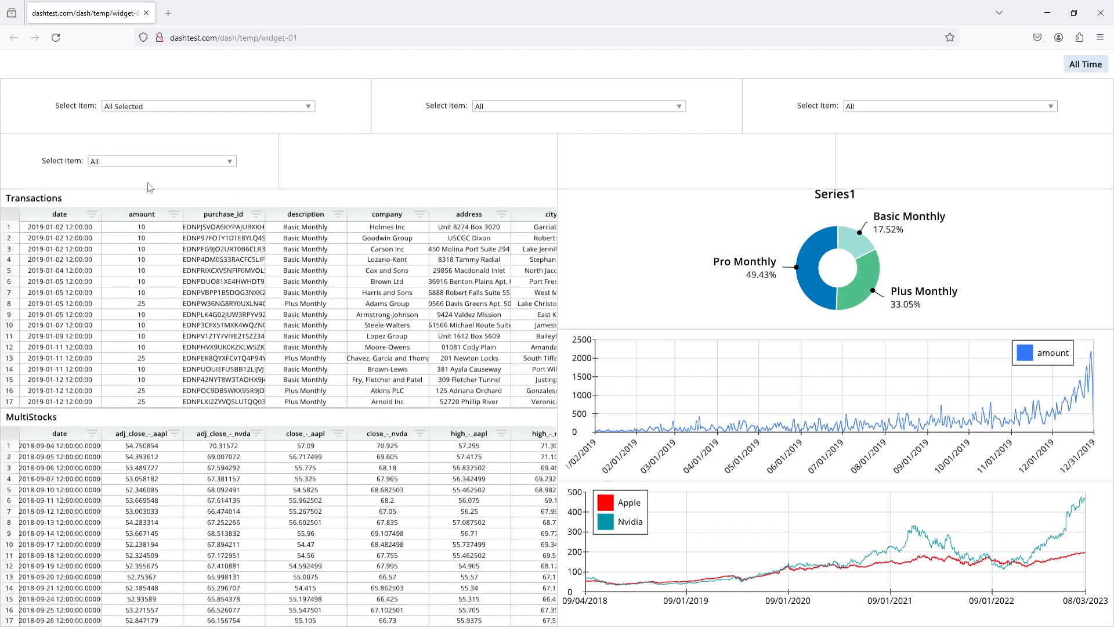
- Test both APPL value ranges in the published dashboard, reset the combo to All, and close the browser
click(138, 161)
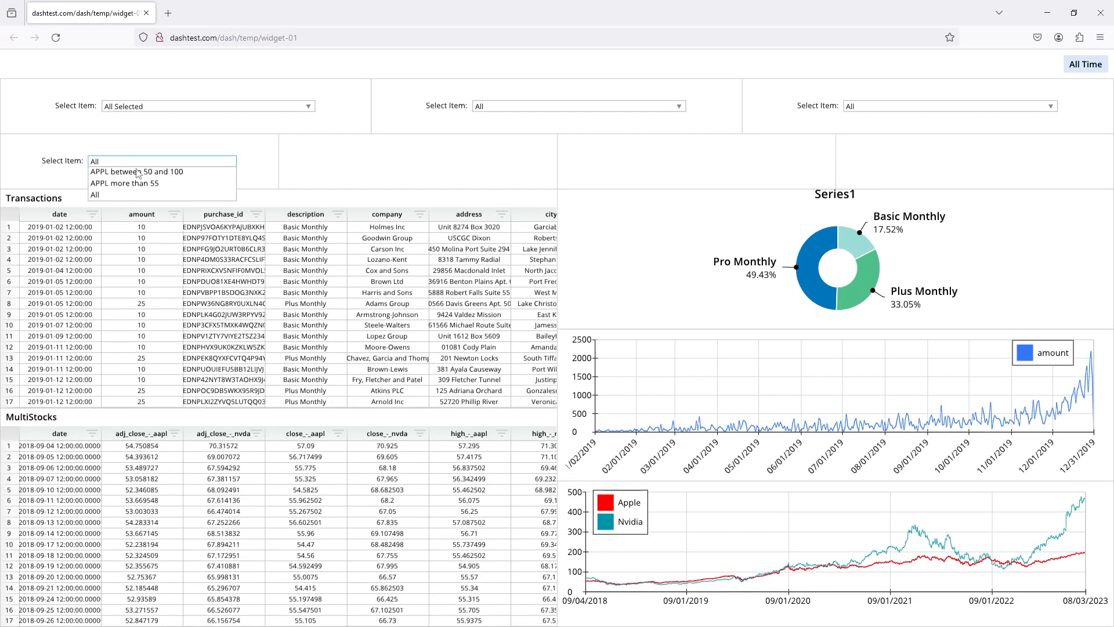
click(134, 180)
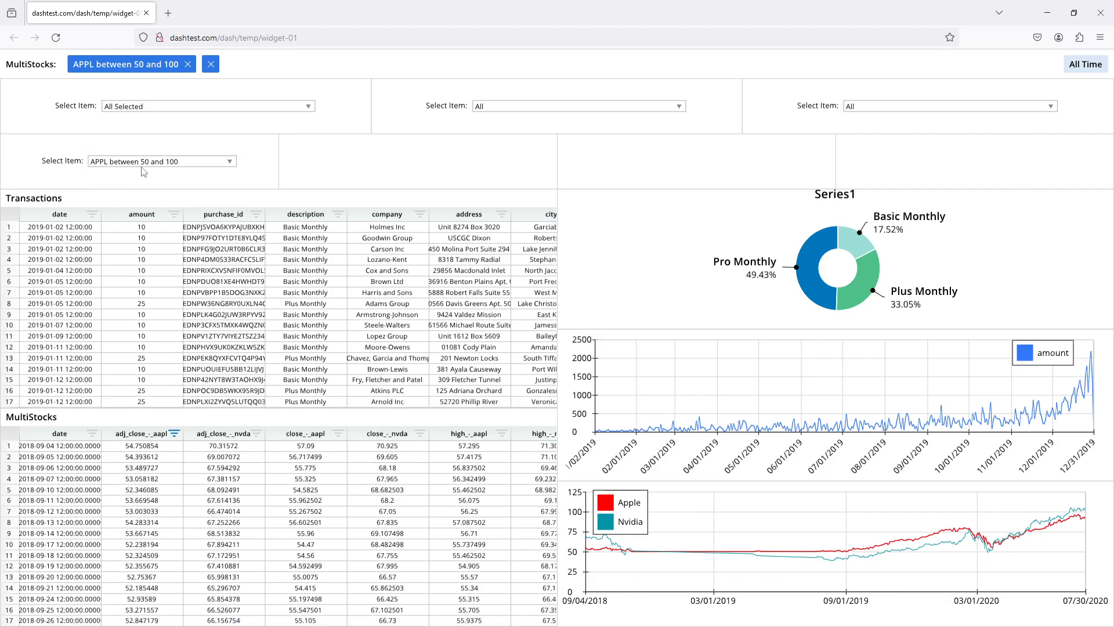
click(143, 164)
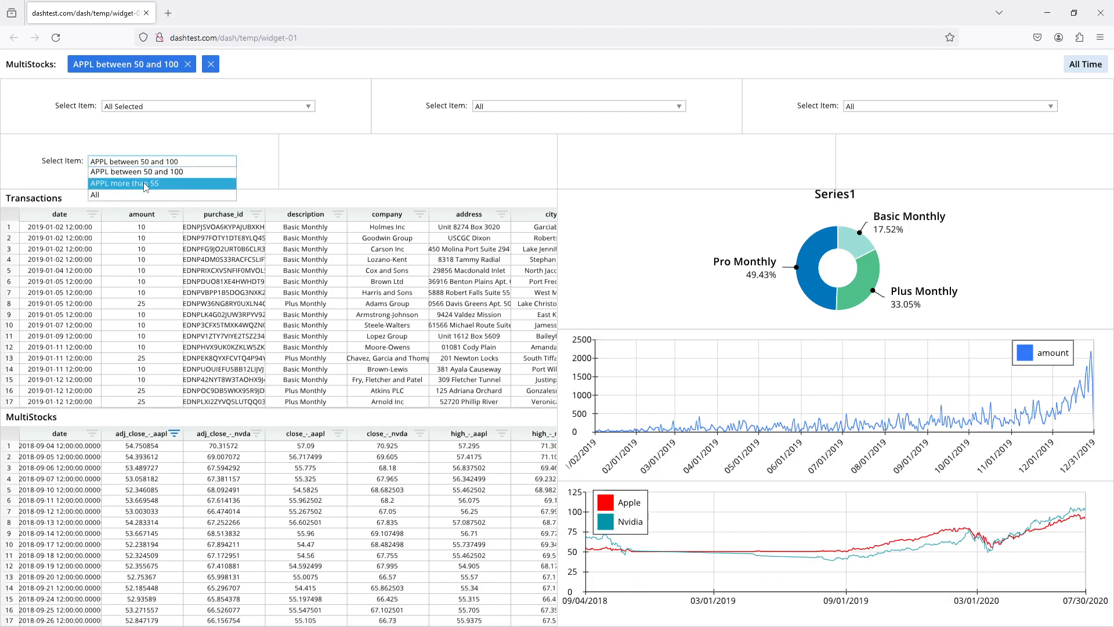
click(146, 185)
click(172, 164)
click(145, 193)
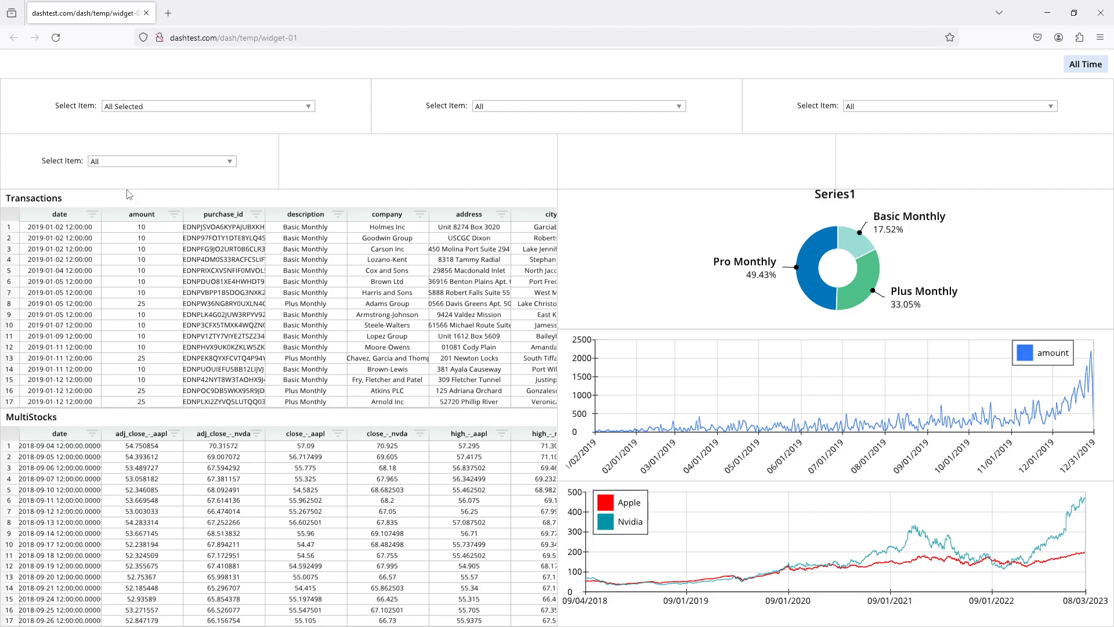
click(1100, 13)
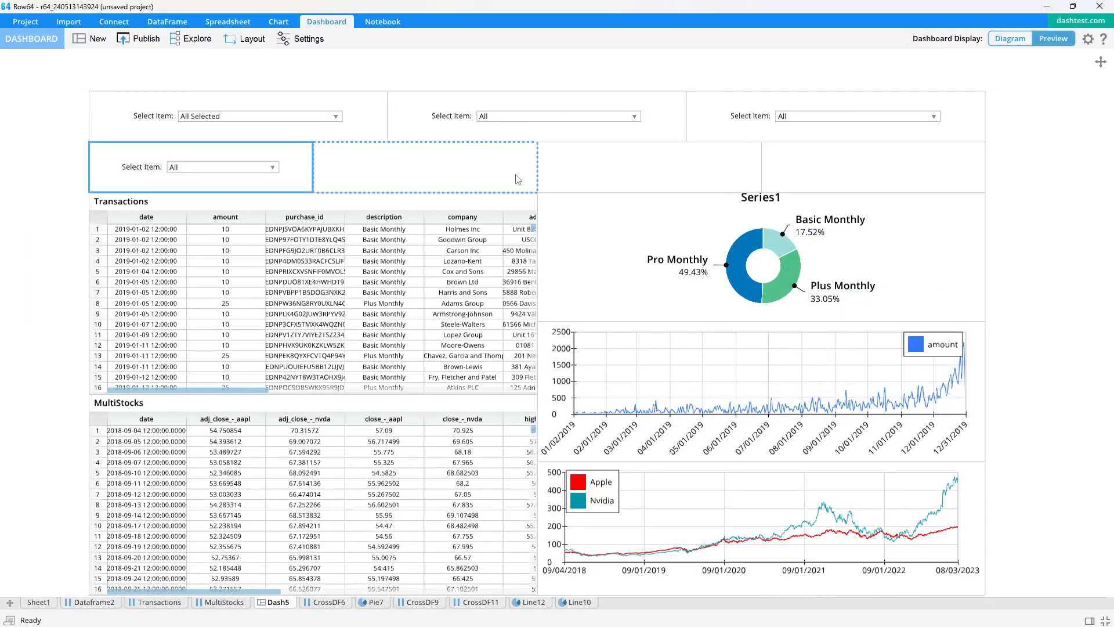
- Add a Slider widget to the second pane of the second row
click(449, 174)
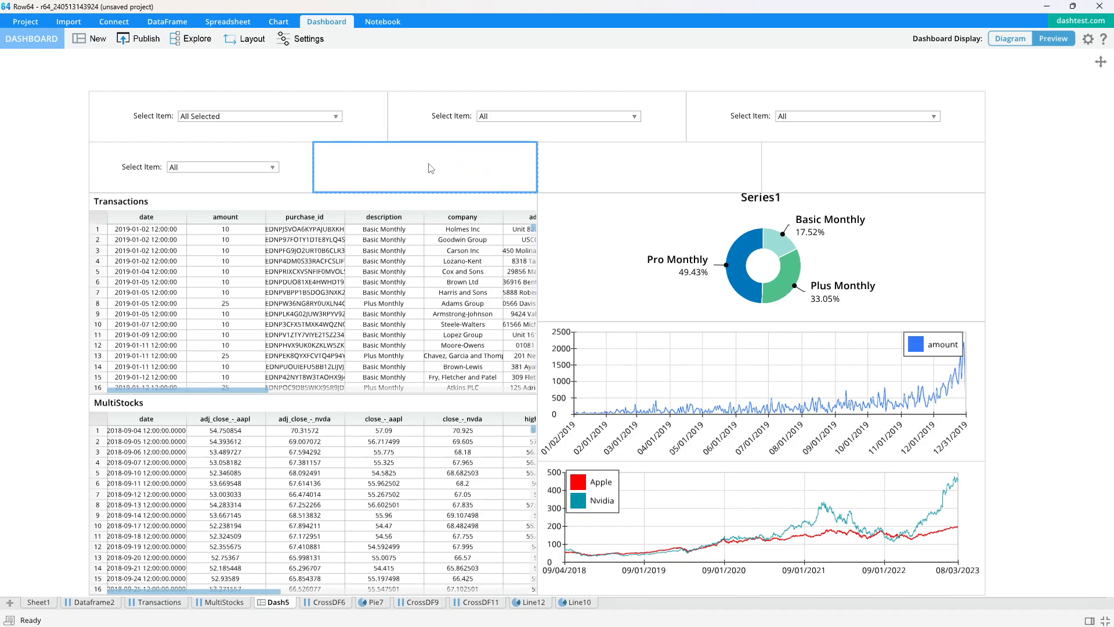
double_click(431, 168)
click(1019, 71)
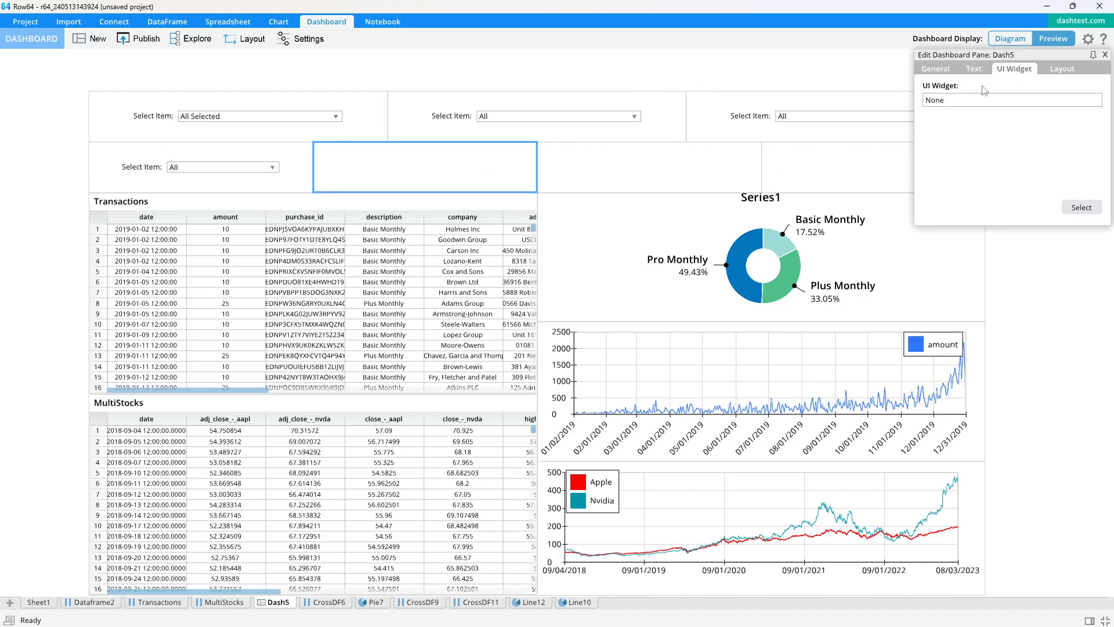
click(1082, 207)
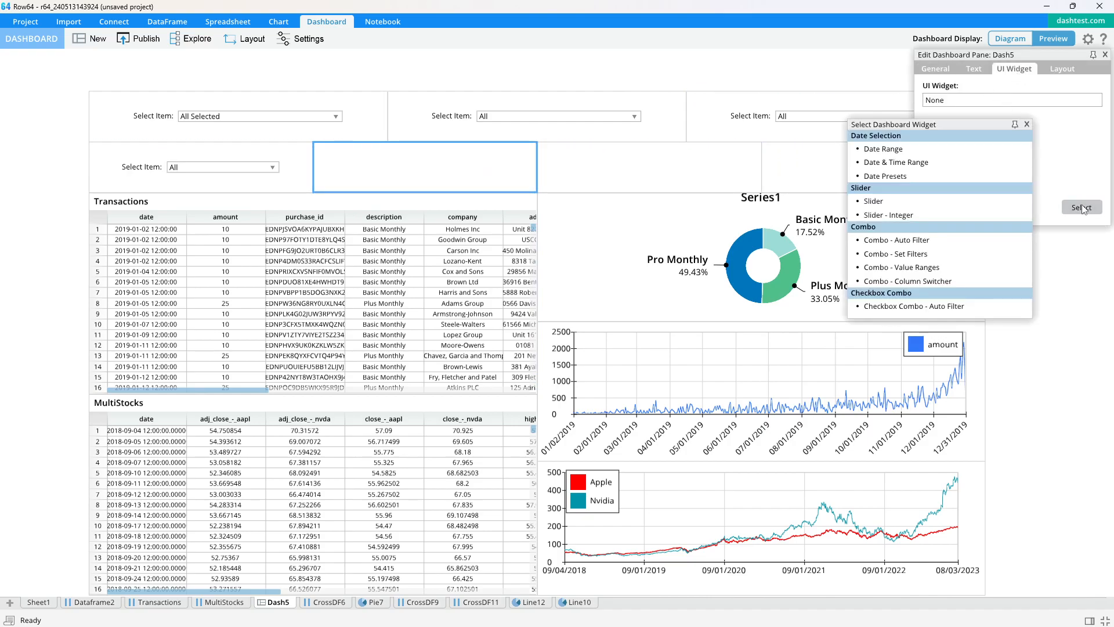
double_click(892, 205)
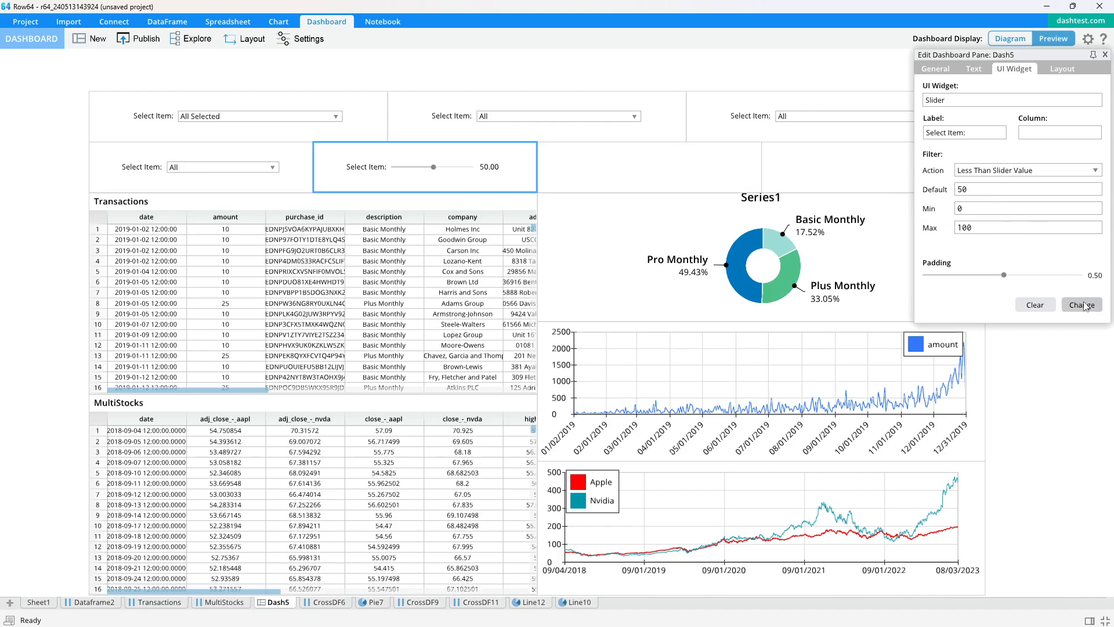
- Link the slider widget in the second row to the adj_close_-_aapl column of MultiStocks
click(1104, 54)
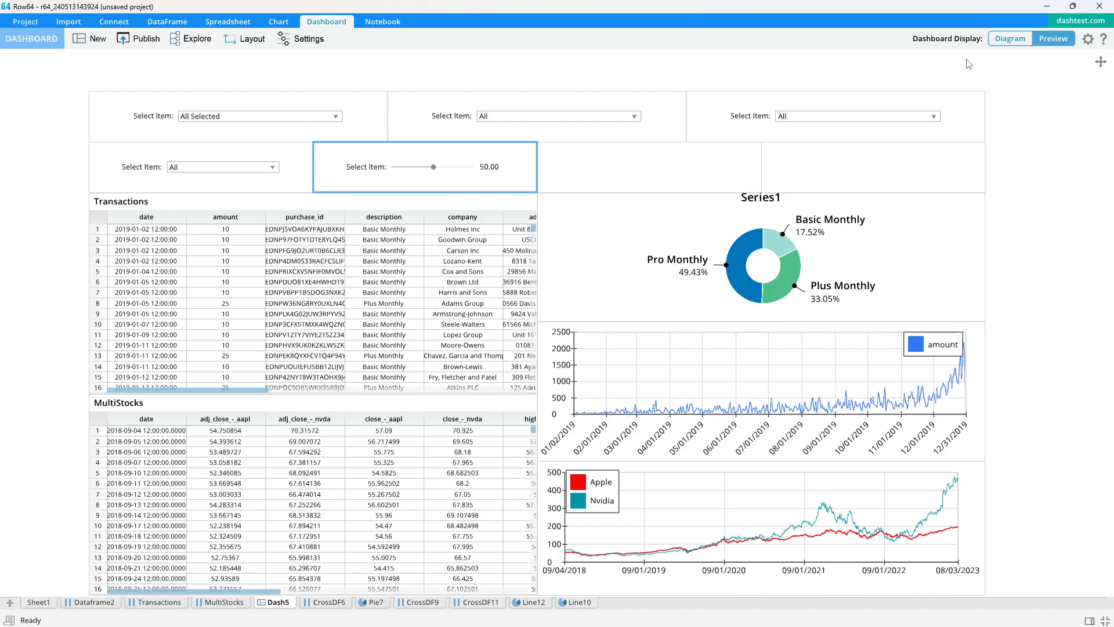
double_click(500, 159)
click(1041, 137)
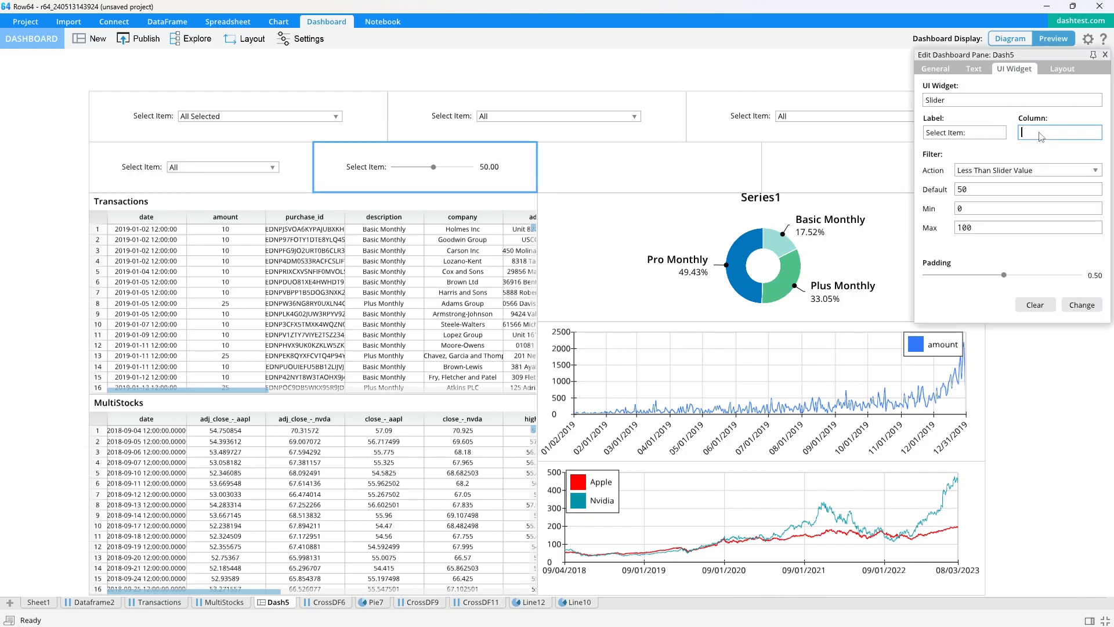
mouse_move(111, 609)
click(213, 604)
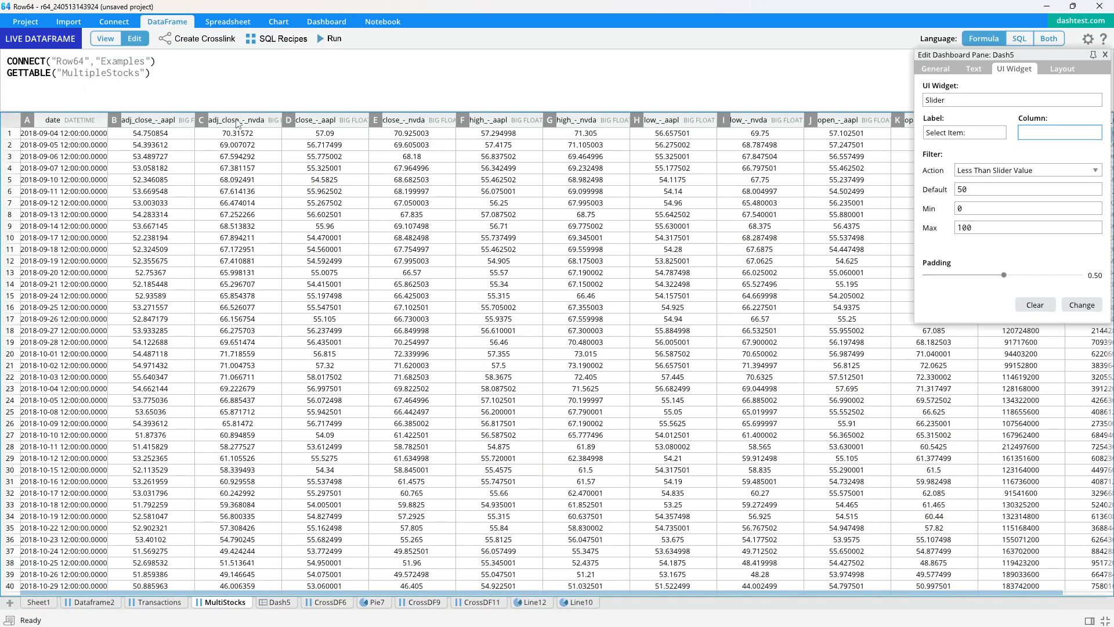
click(164, 122)
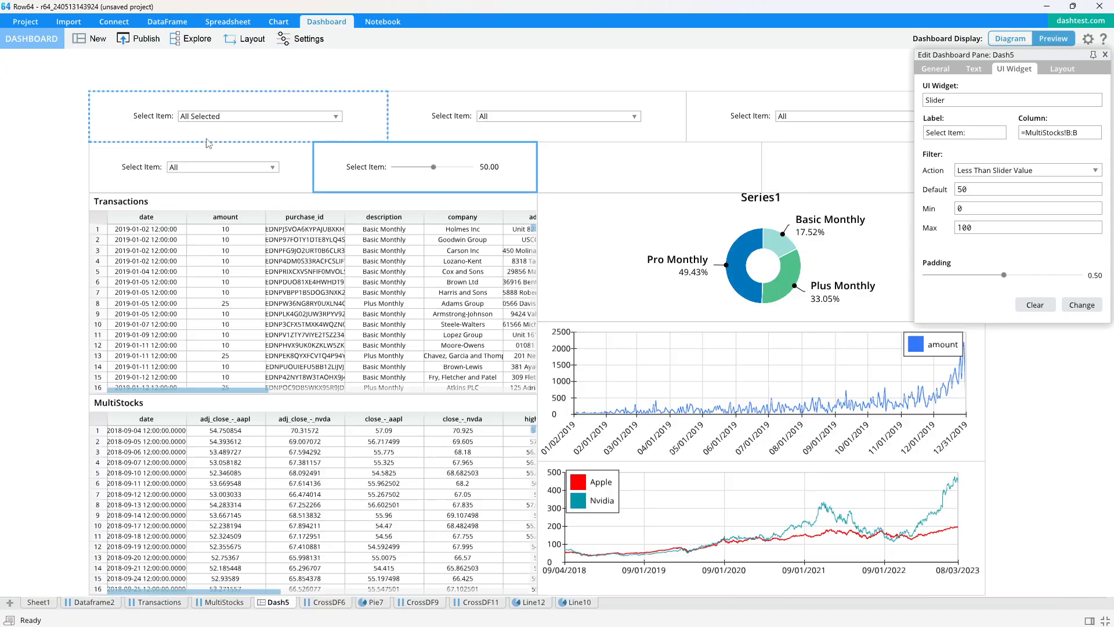
- Republish the dashboard to the temp group as widget-01, overwriting the existing version, and close the pane settings
click(140, 41)
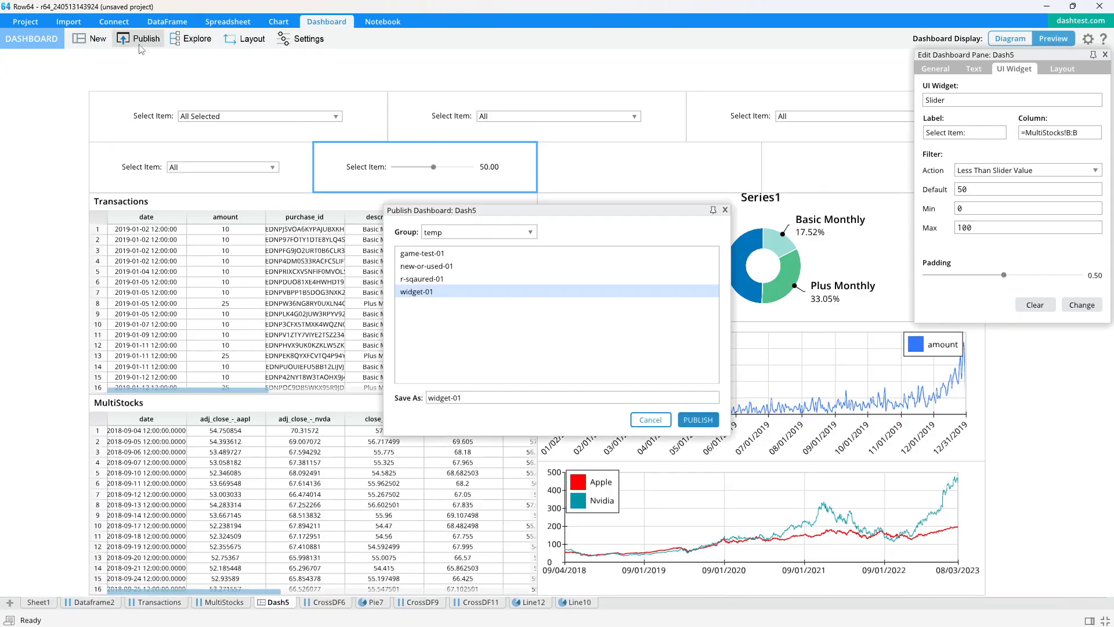
click(1104, 54)
click(708, 420)
click(647, 296)
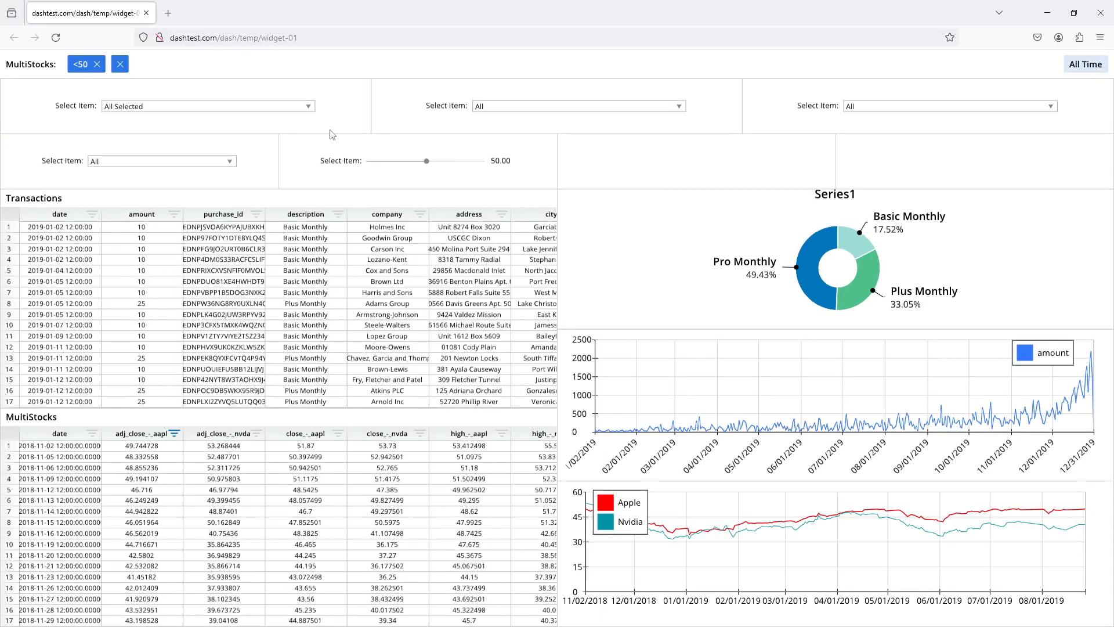
- Test the slider in the published dashboard by raising its value to 100, and close the browser
drag(425, 161, 522, 158)
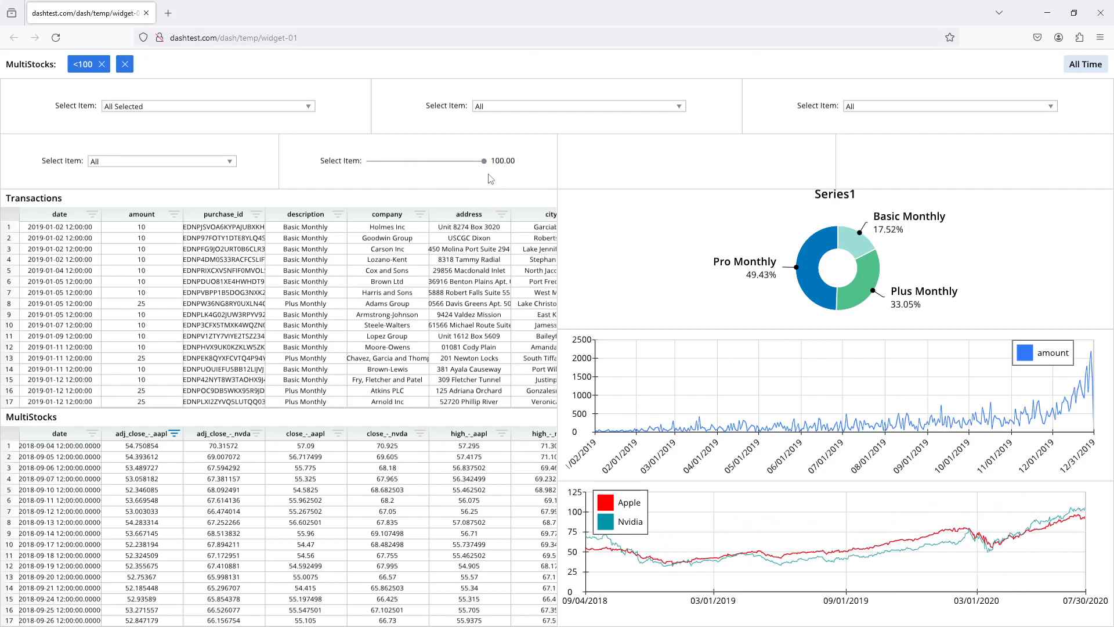
drag(483, 166, 551, 150)
click(1100, 13)
- Add the heading text "Number of Transactions" to the third pane of the second row
click(666, 158)
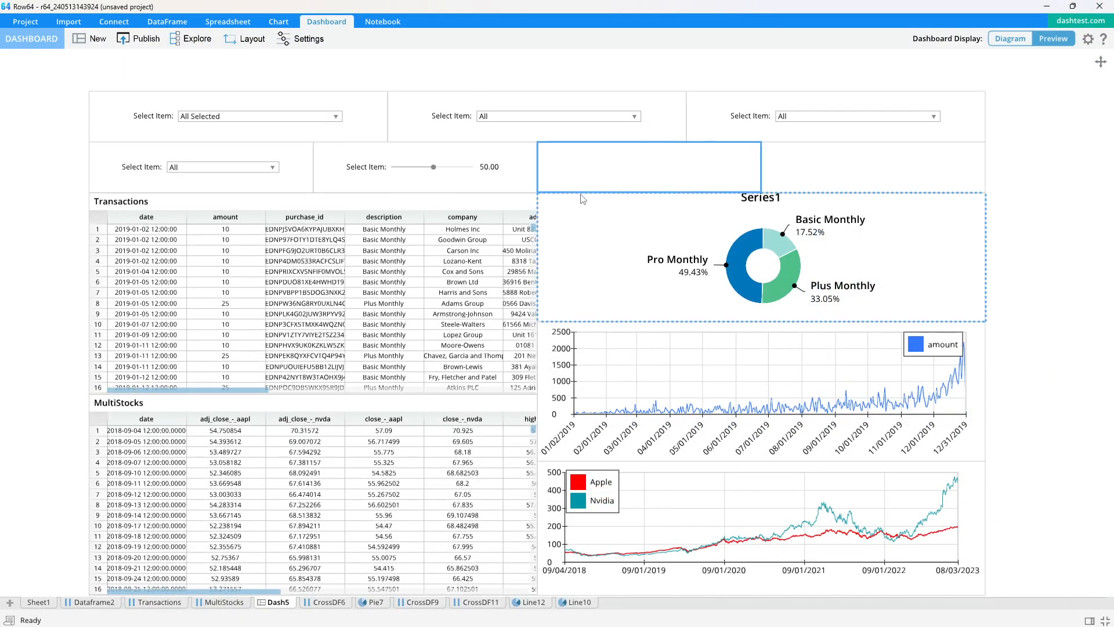
double_click(647, 181)
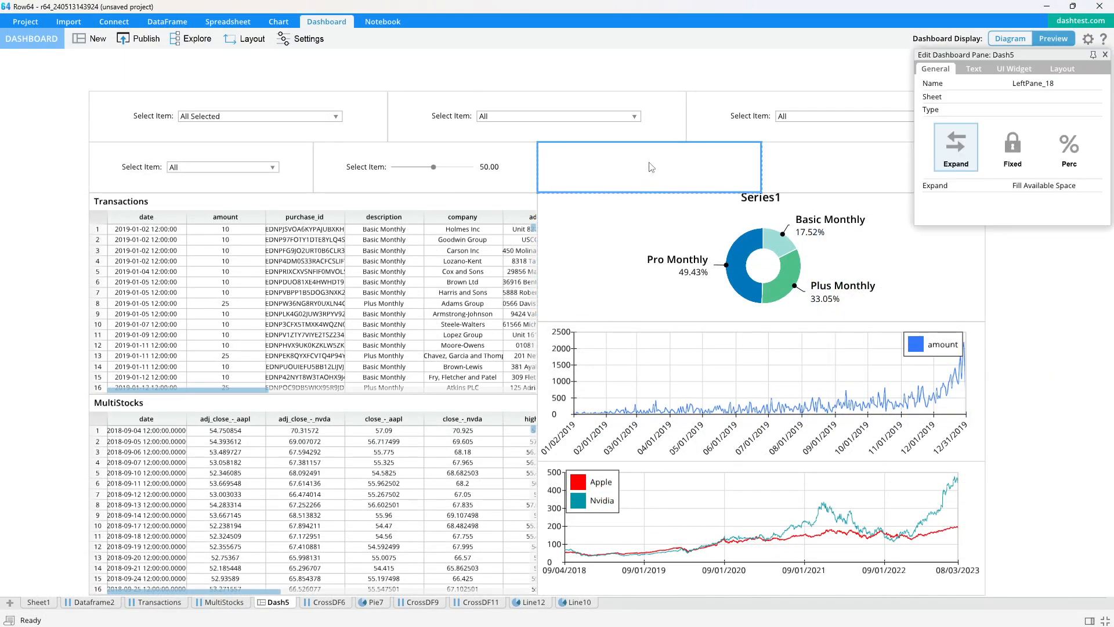
click(980, 71)
click(965, 100)
click(966, 155)
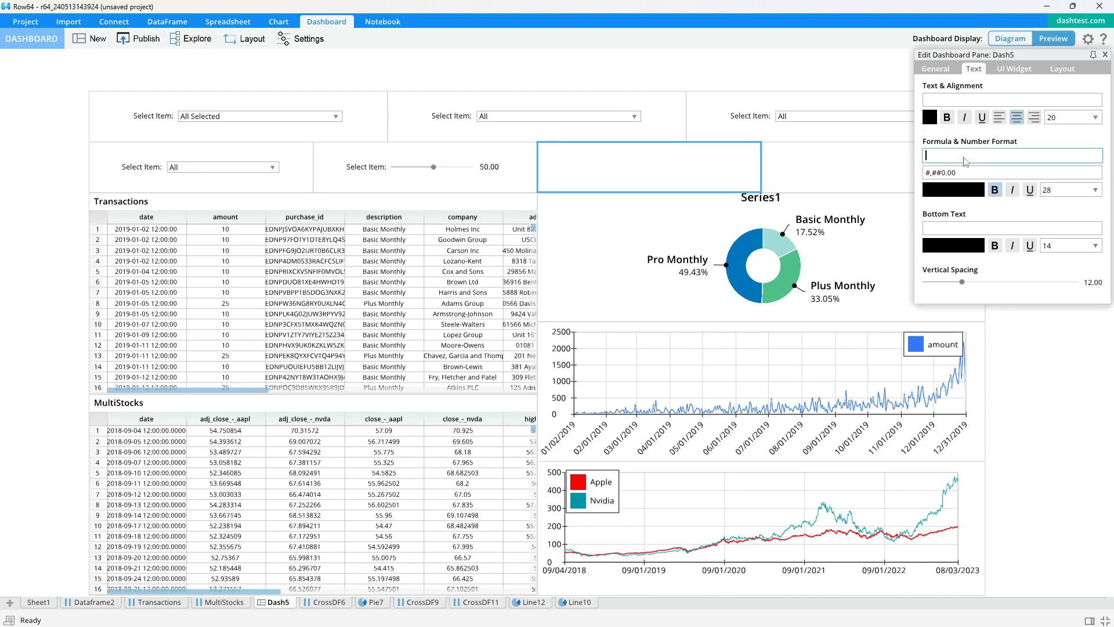
click(972, 103)
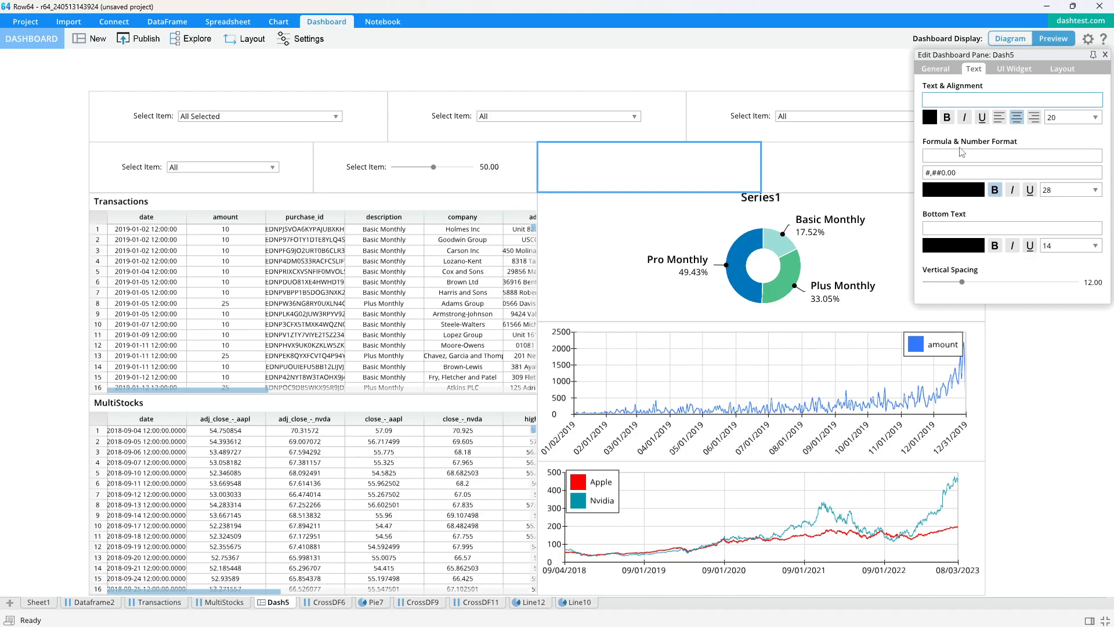
text(Number of Transactions)
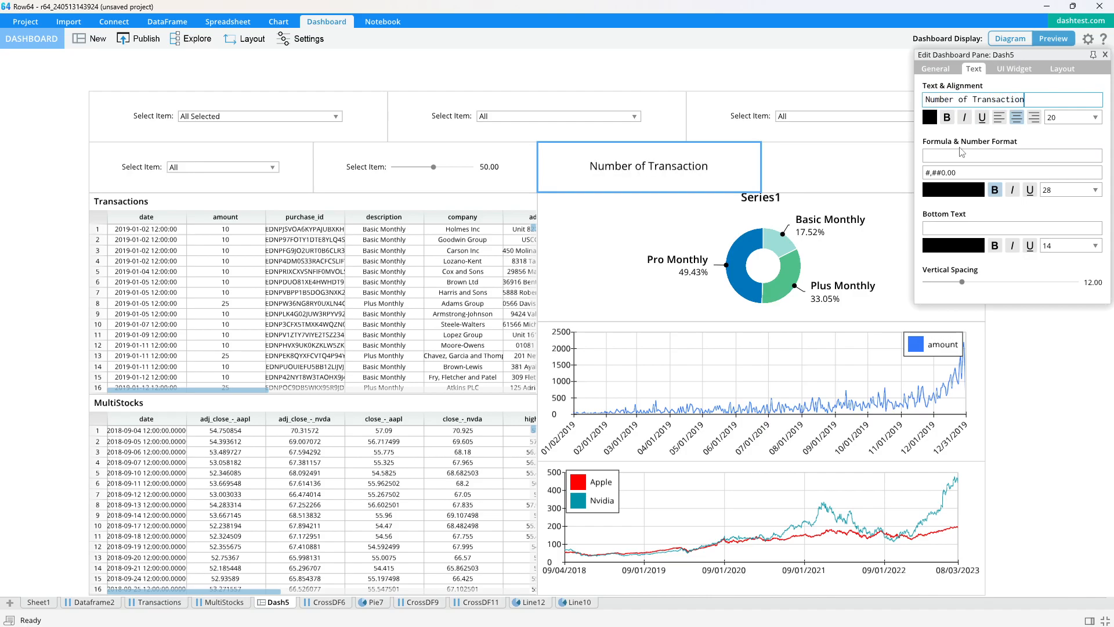
- Try to enter a SUM formula over the Transactions amount column in the Number of Transactions pane
click(992, 156)
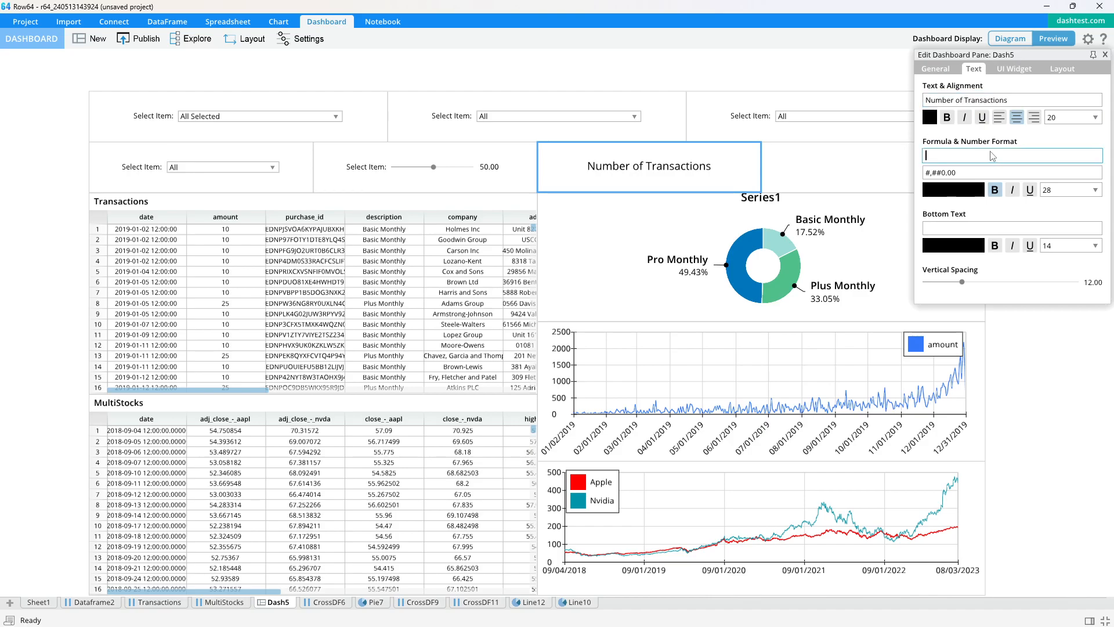
text(=SUM()
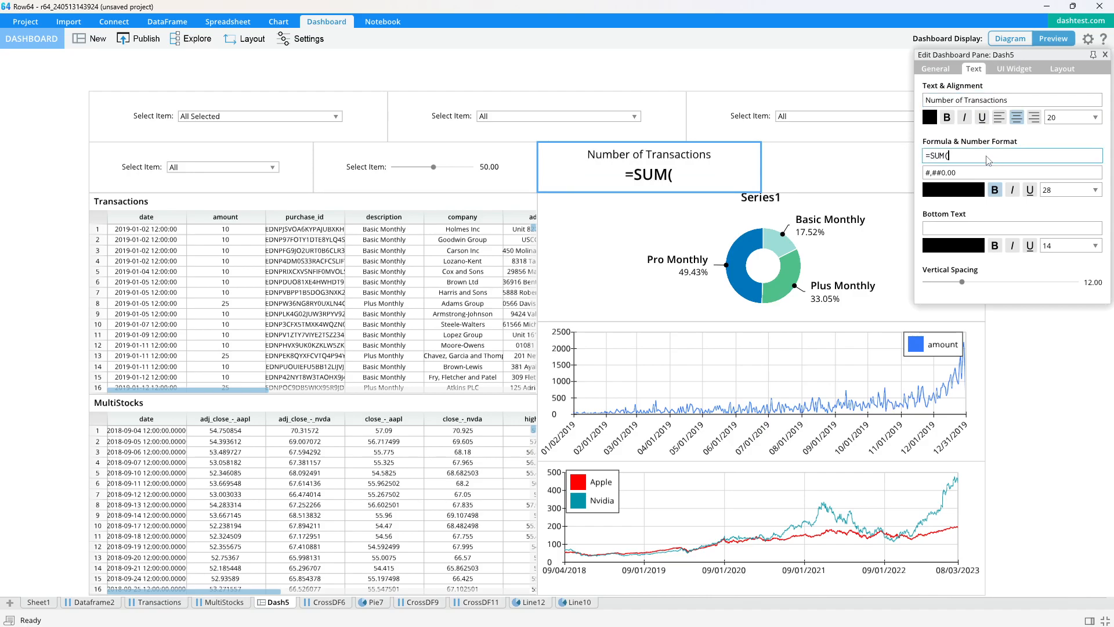
click(168, 601)
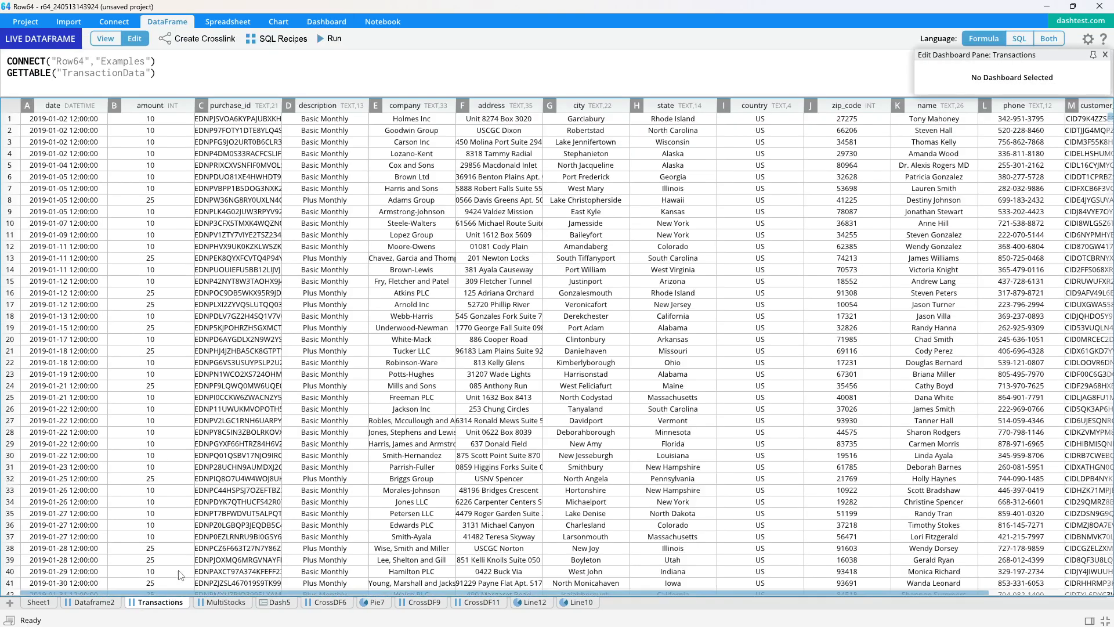
click(170, 108)
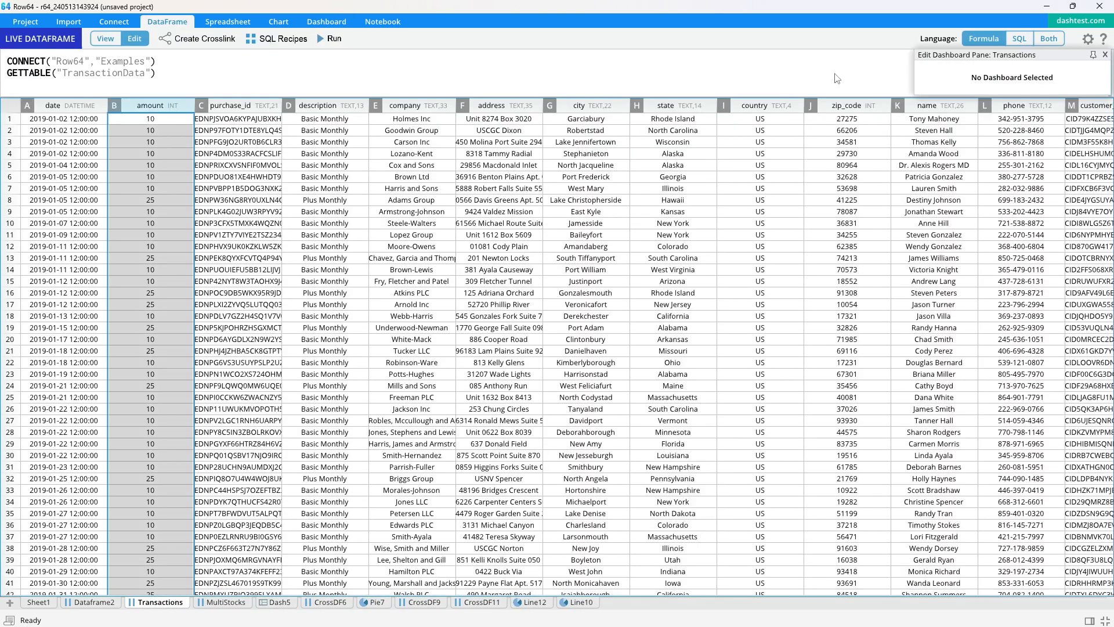
click(1104, 55)
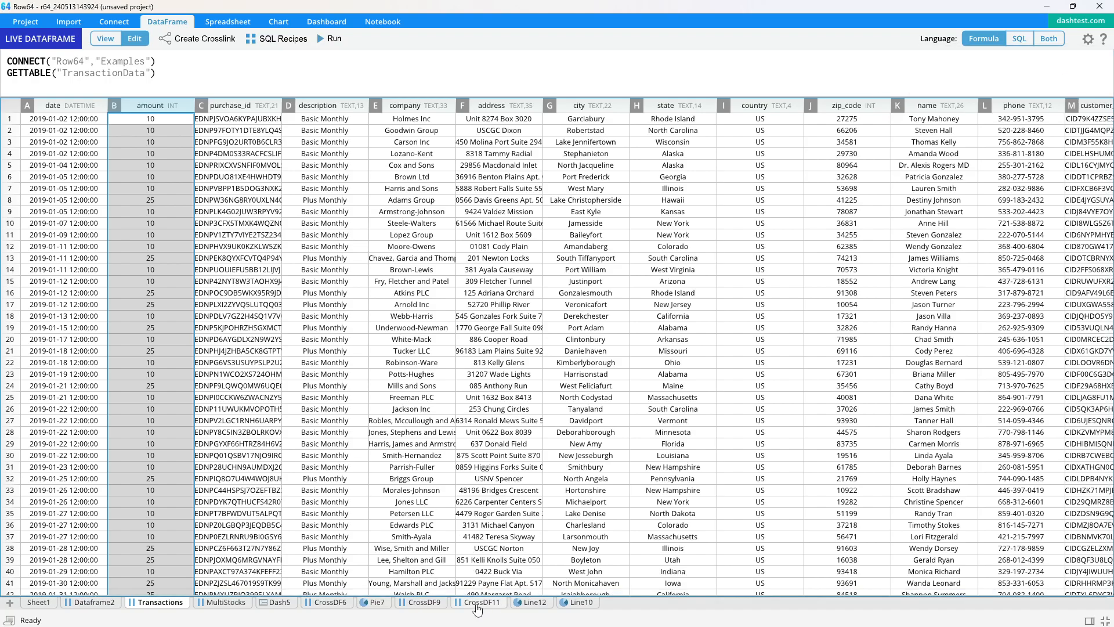
click(279, 602)
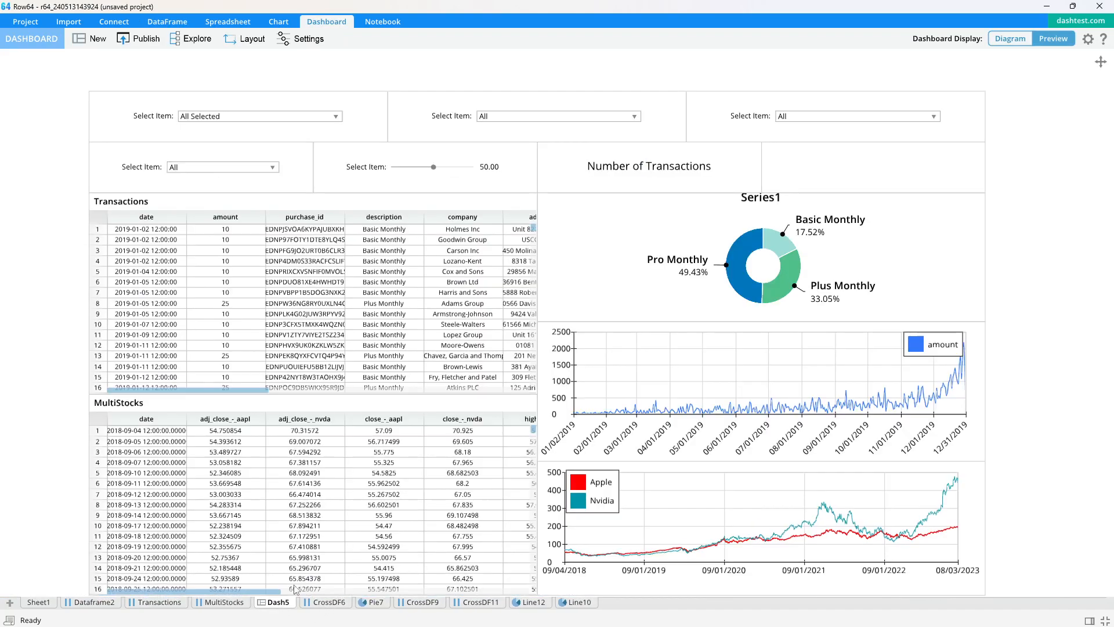
- Set the Number of Transactions pane's formula to =COUNT(Transactions!B:B), using the amount column
click(678, 176)
click(976, 158)
text(=SUM()
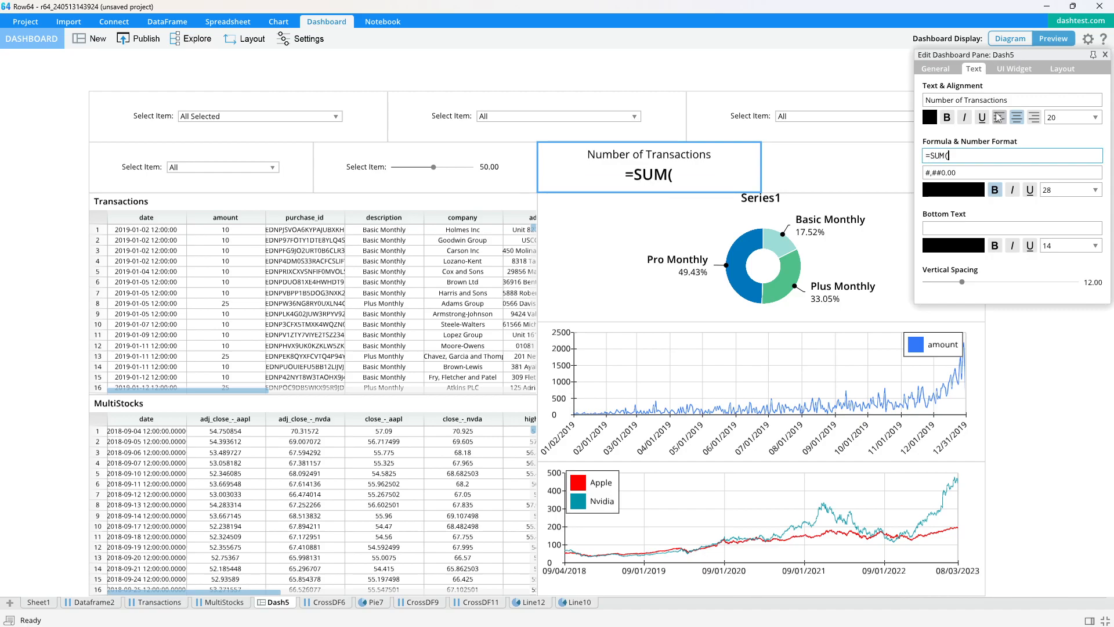
key(BackSpace)
key(BackSpace)
key(BackSpace)
key(BackSpace)
text(COUNT()
click(153, 602)
click(162, 109)
key(Return)
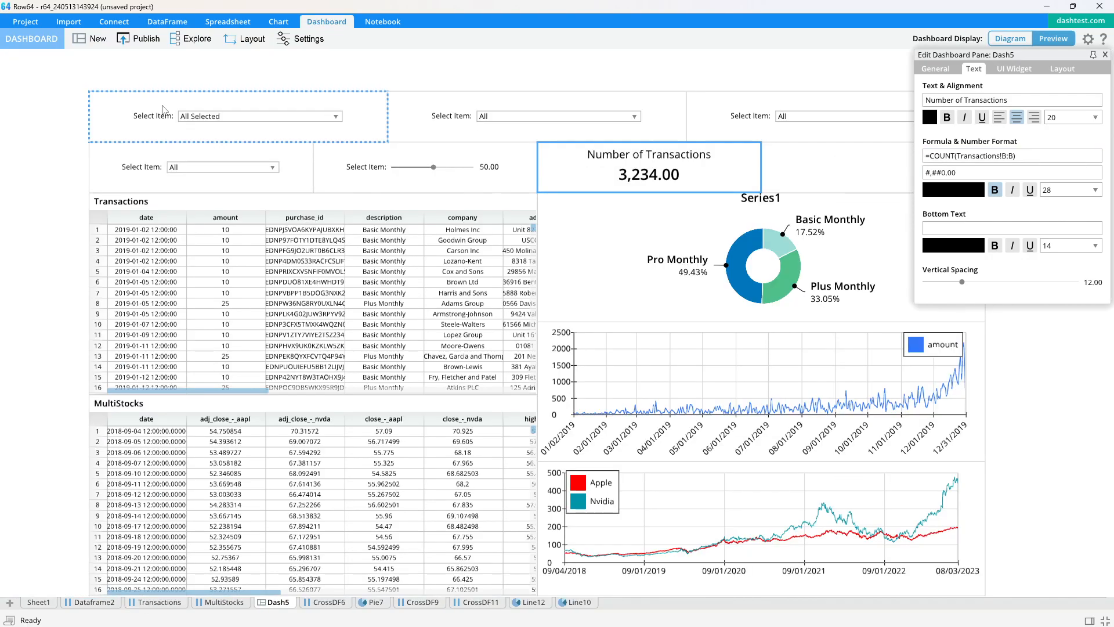
- Set the transaction count's number format to #,##0 and close the pane settings
click(984, 174)
key(BackSpace)
key(BackSpace)
key(BackSpace)
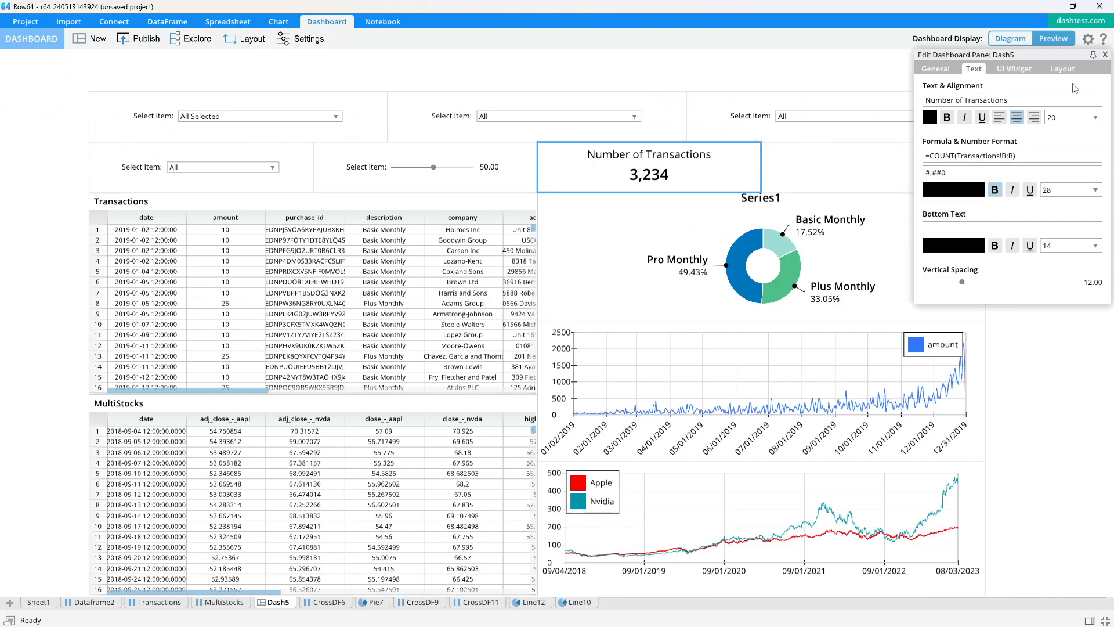
click(1105, 54)
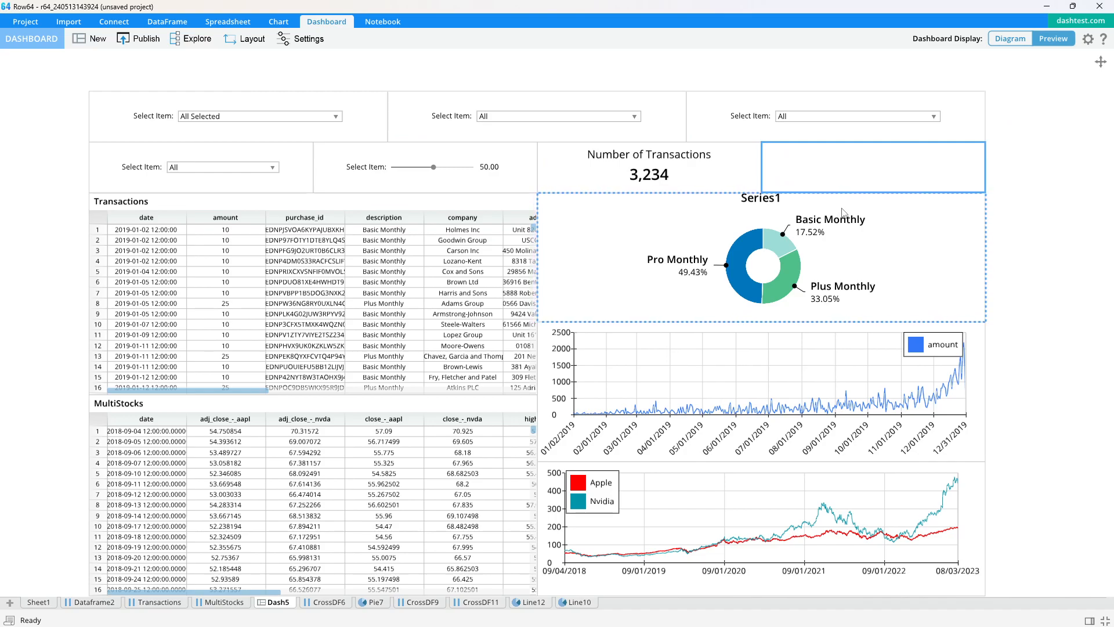
- Add a Date Presets widget to the last pane of the second row and inspect its preset start and end formulas
double_click(853, 167)
click(1013, 69)
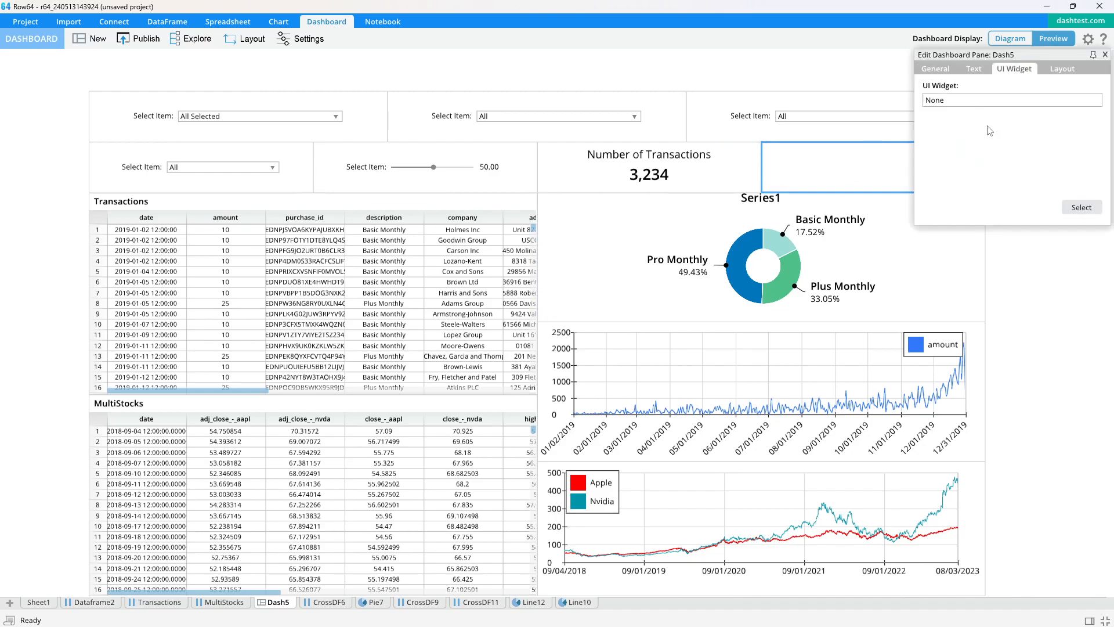
click(1074, 210)
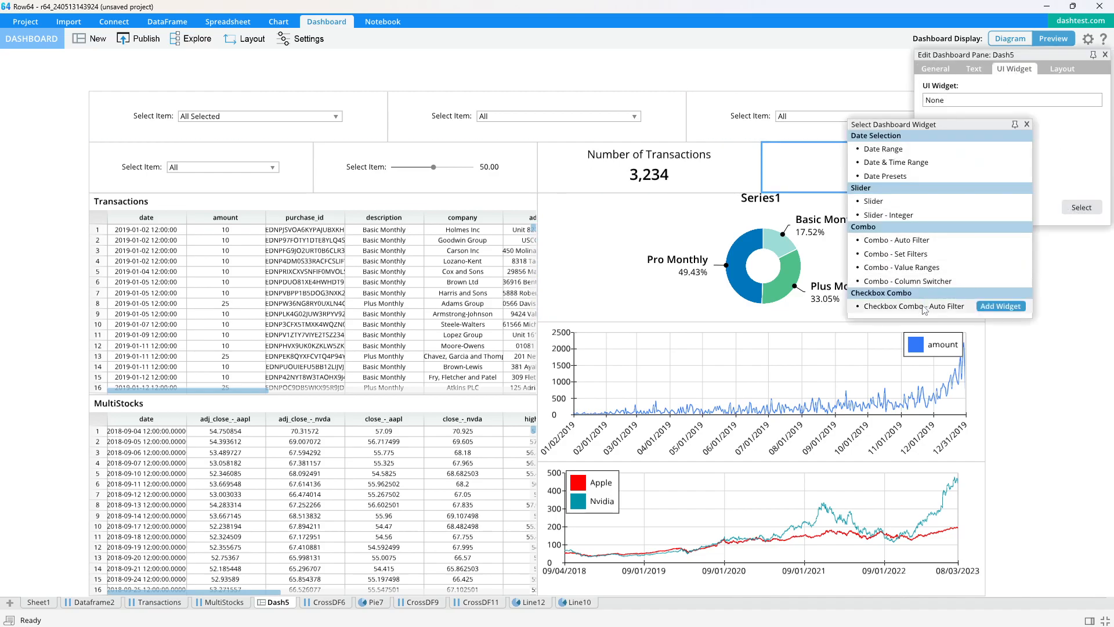
double_click(939, 175)
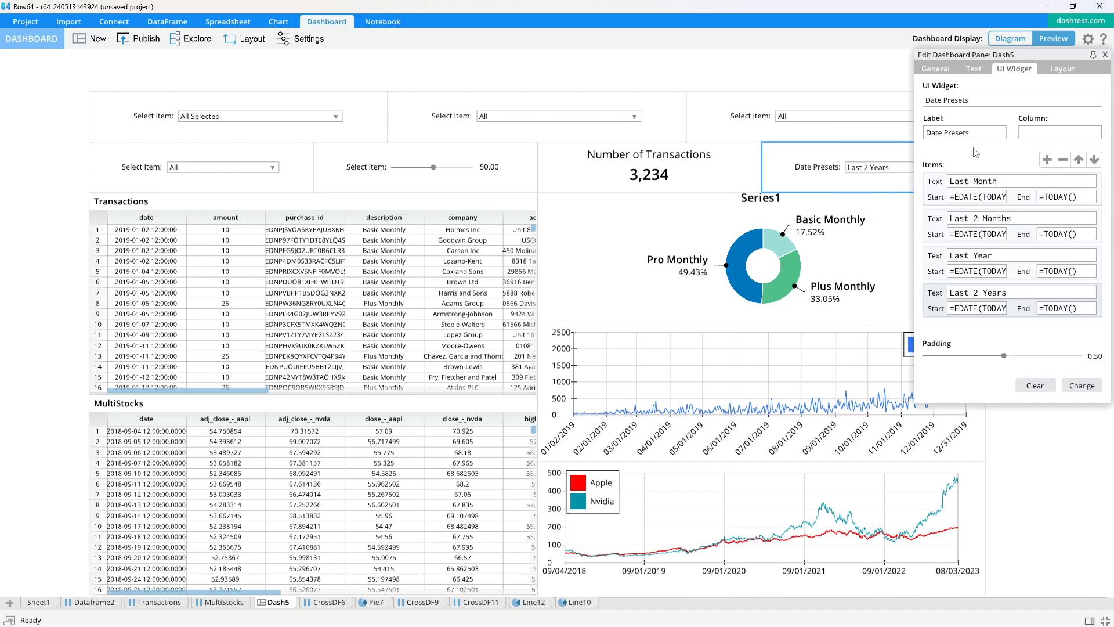
drag(914, 151, 769, 150)
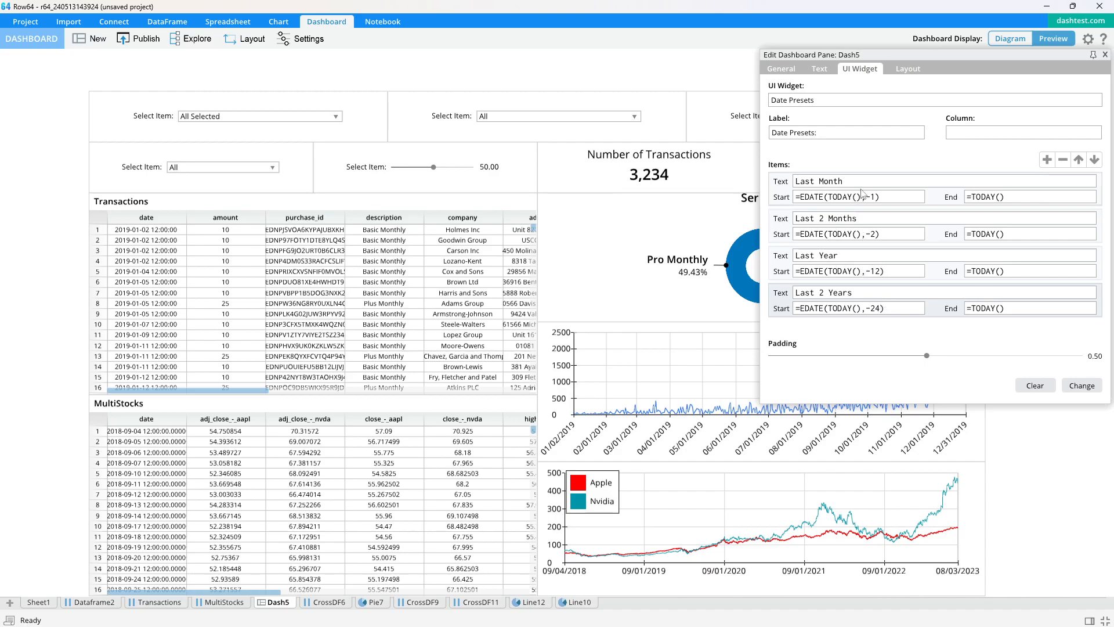
click(814, 197)
click(852, 158)
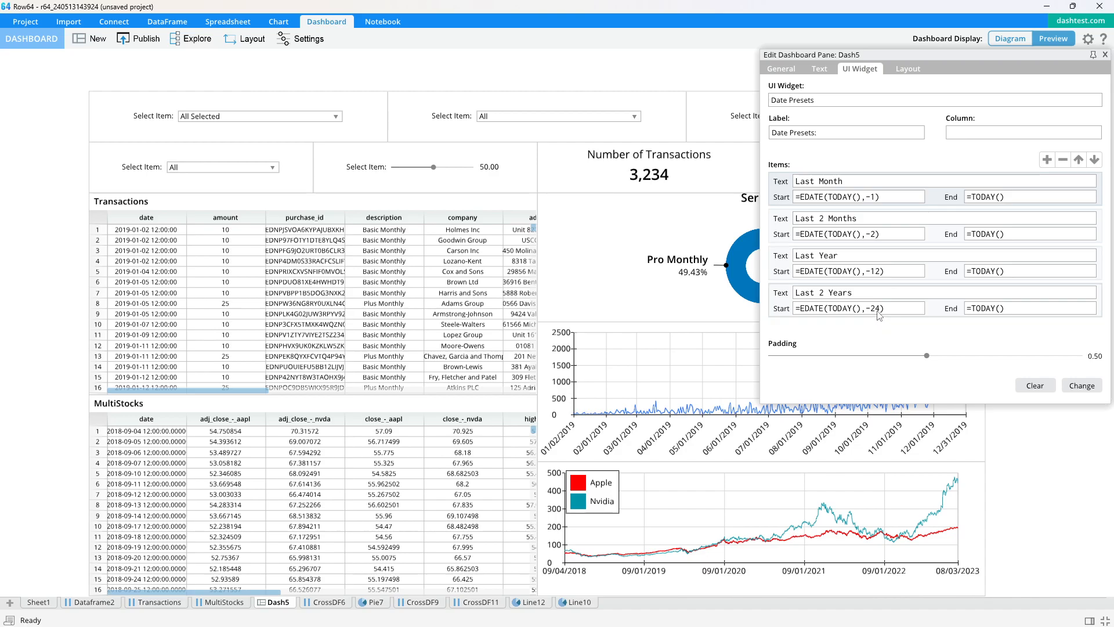
- Link the Date Presets widget to the date column of MultiStocks and close the widget settings
click(975, 140)
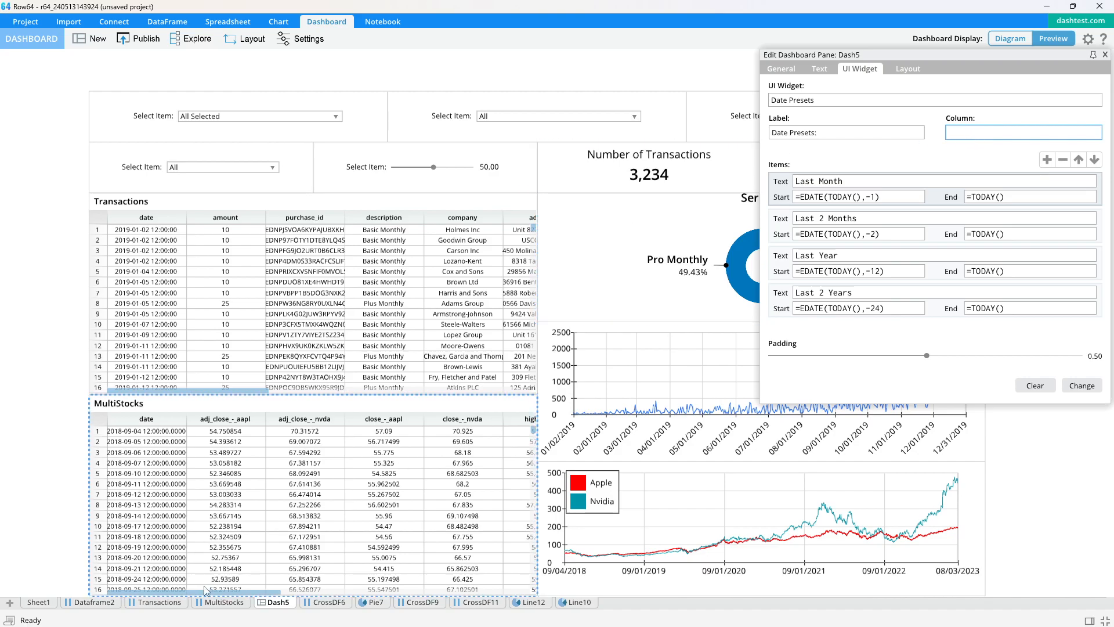
click(225, 601)
click(73, 119)
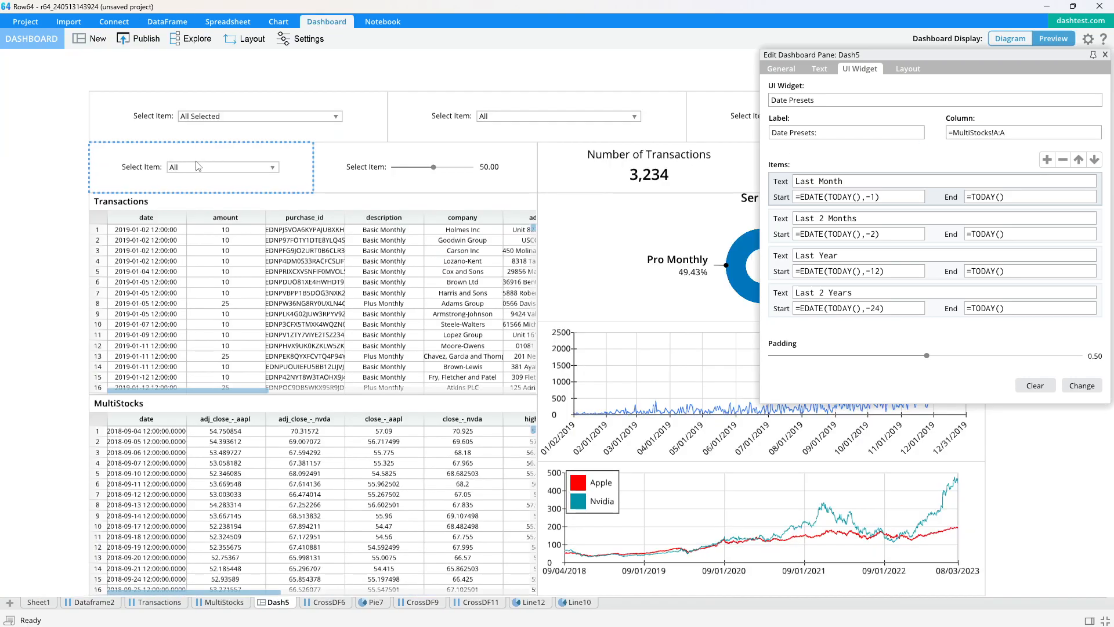
click(1104, 54)
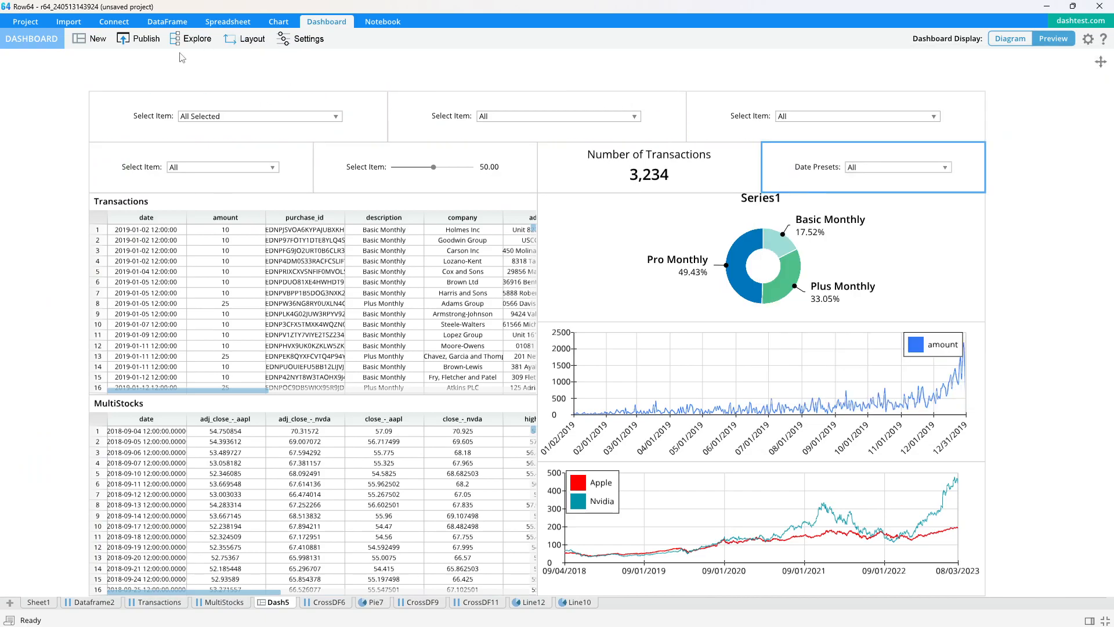
- Republish the dashboard with the transaction count and date presets as widget-01, overwriting the existing version
click(143, 39)
click(698, 420)
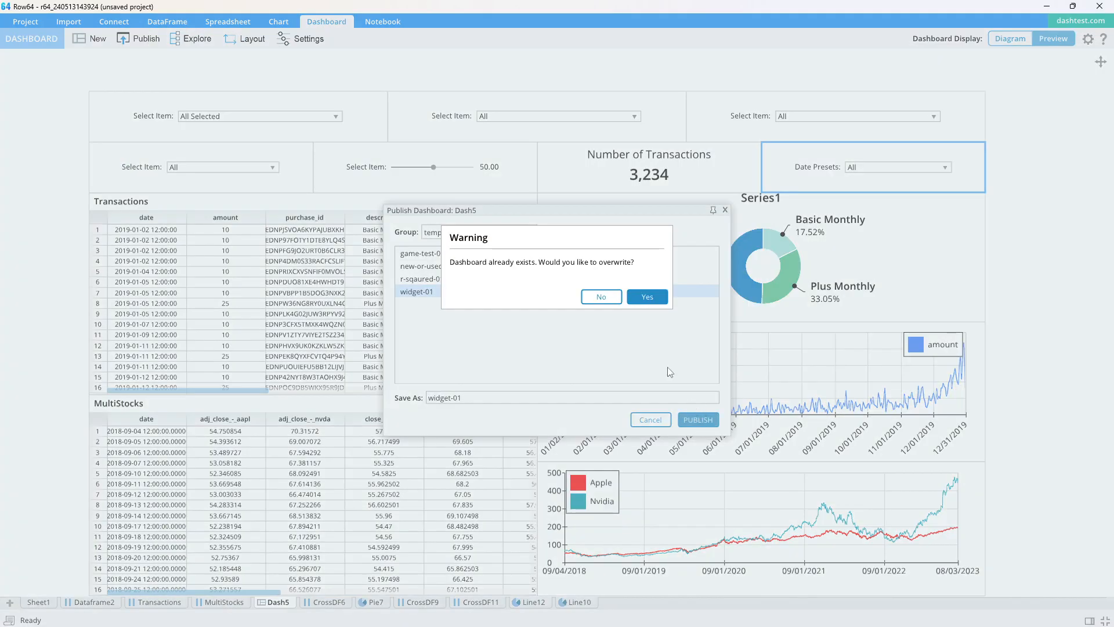
click(648, 296)
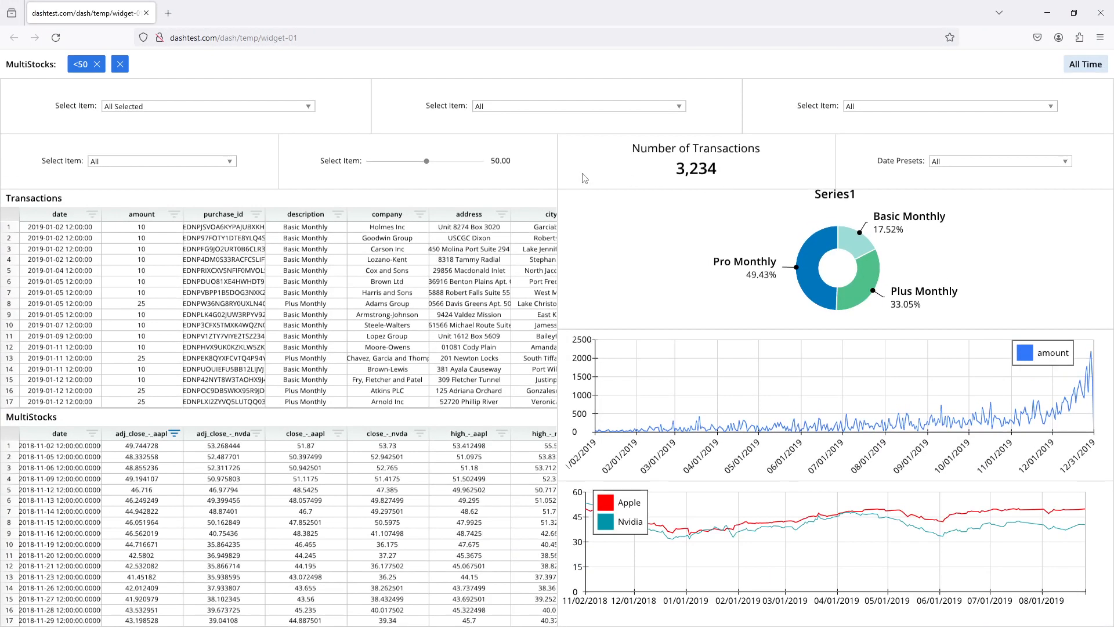
- Filter the transactions to Alaska with the state selector, and clear all MultiStocks and Transactions filters
click(256, 106)
click(882, 107)
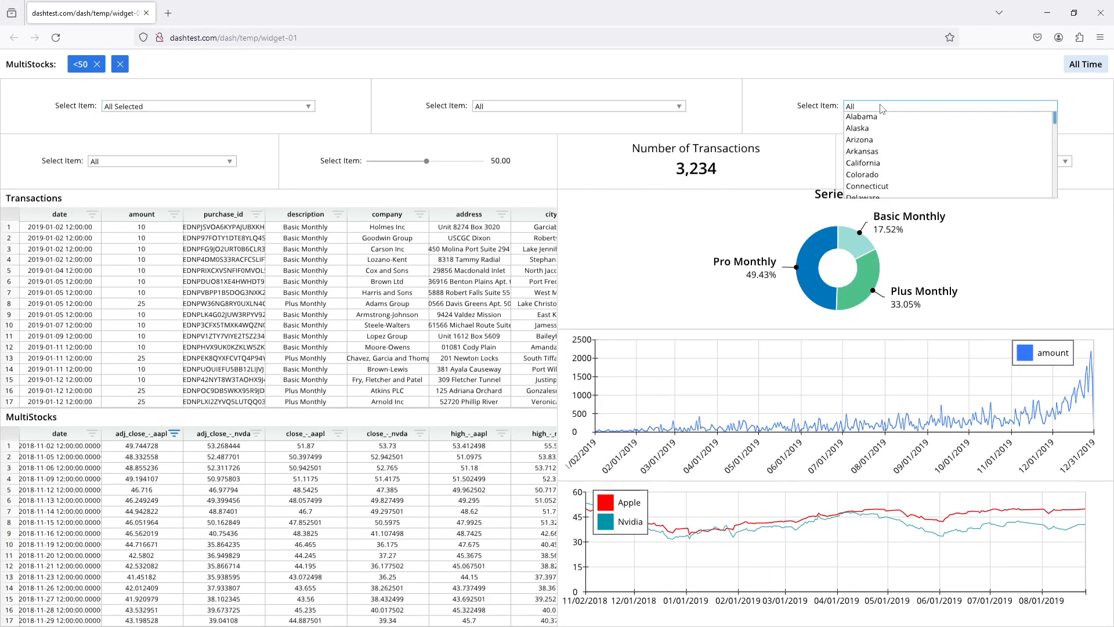
click(876, 131)
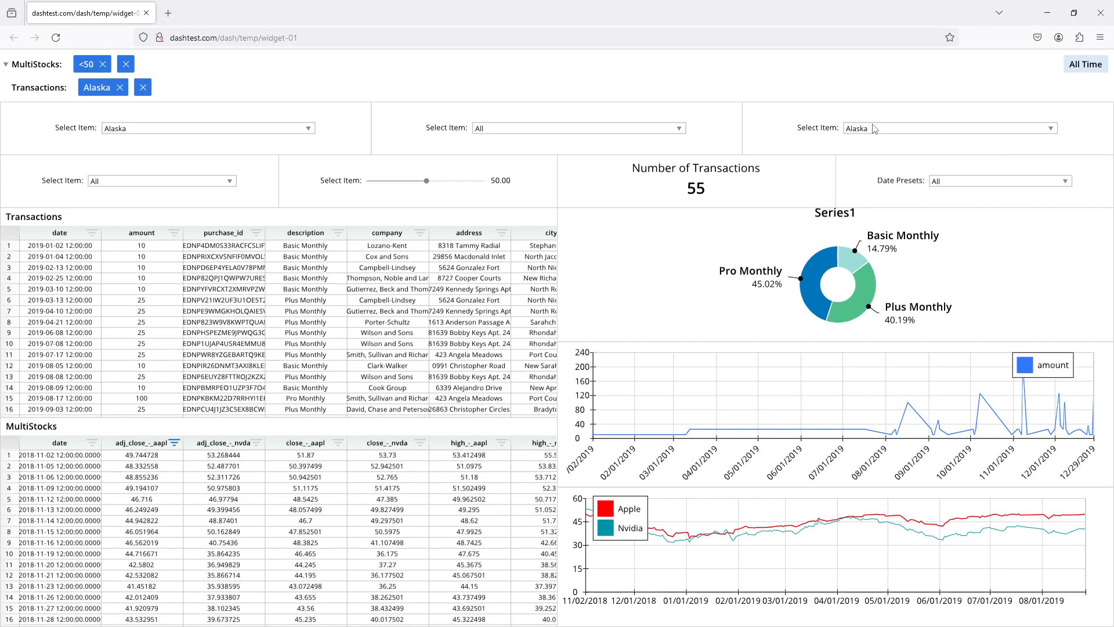
click(126, 64)
click(142, 63)
- Test the Date Presets widget with Last 2 Months and Last 2 Years, and clear the date filter from MultiStocks
click(950, 165)
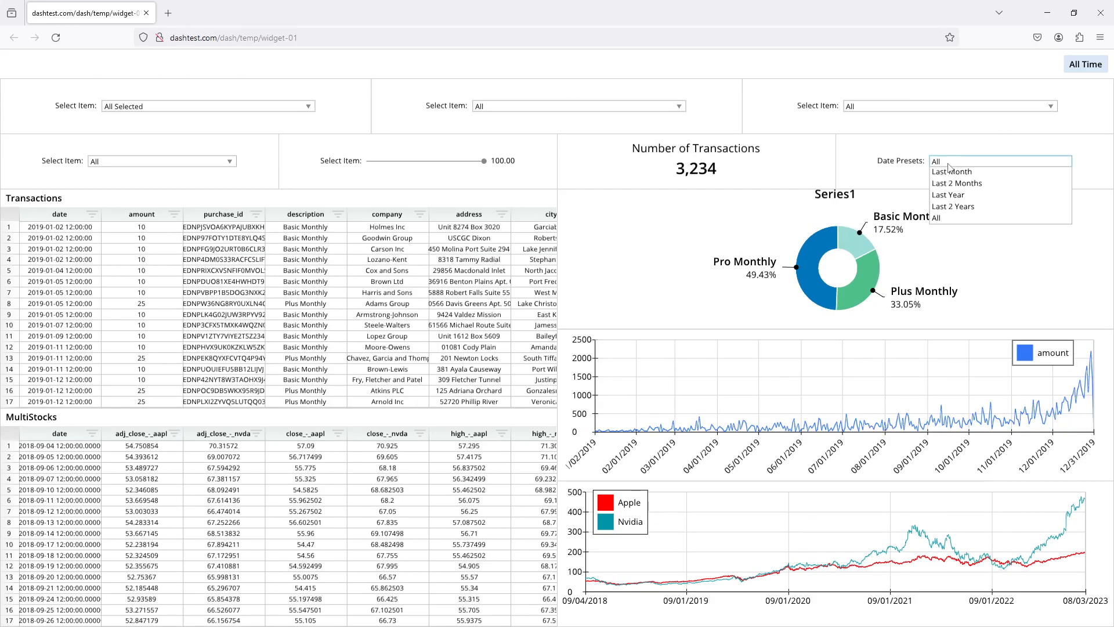
click(960, 184)
click(962, 166)
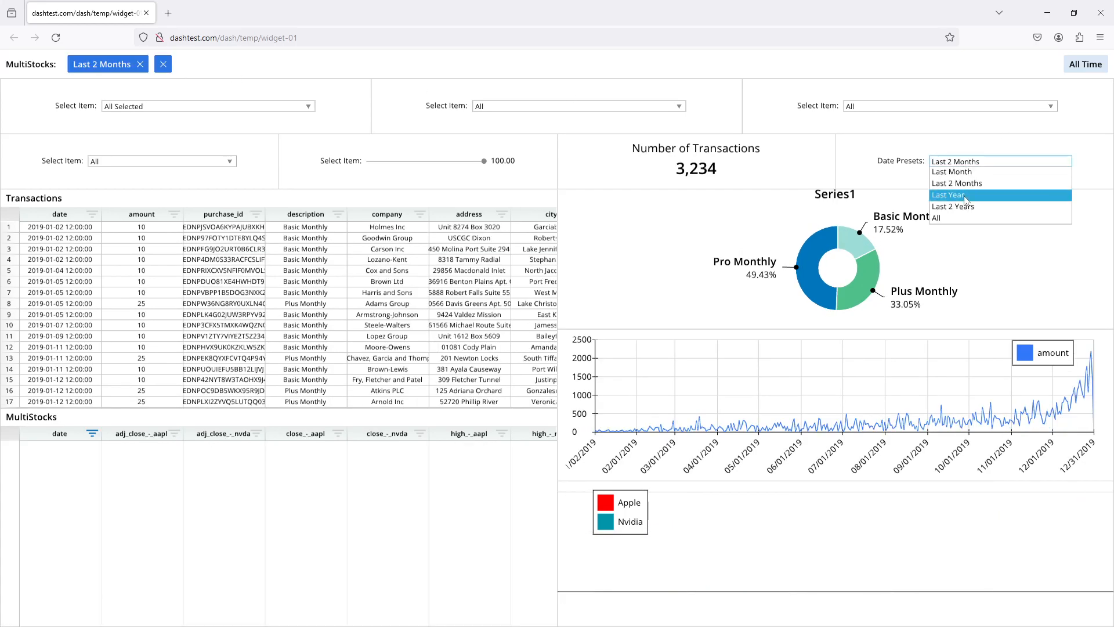
click(962, 213)
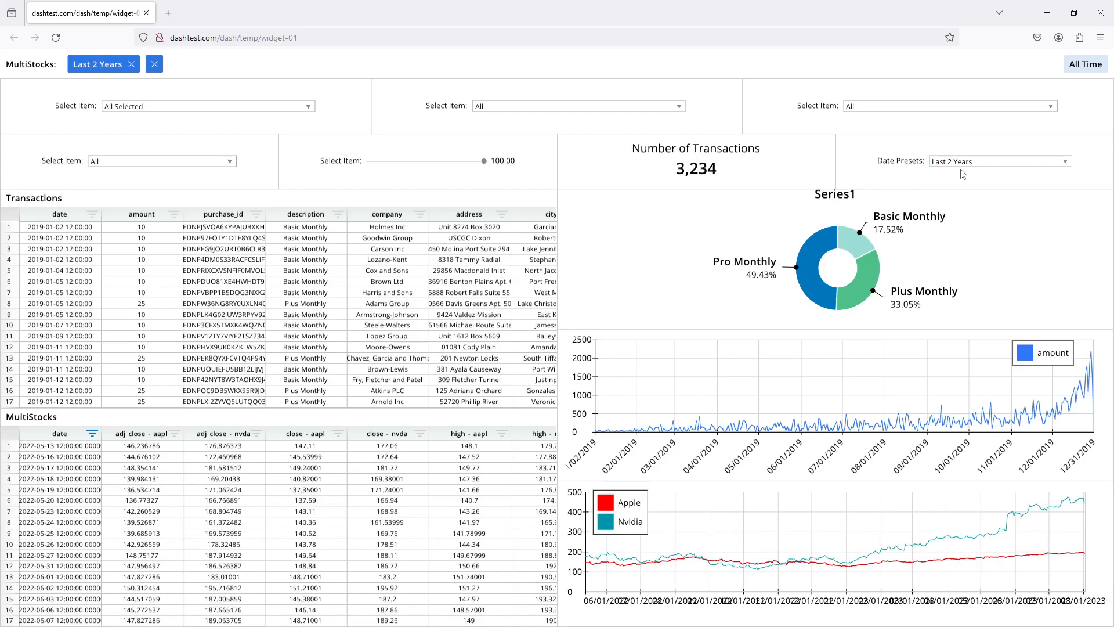
click(154, 64)
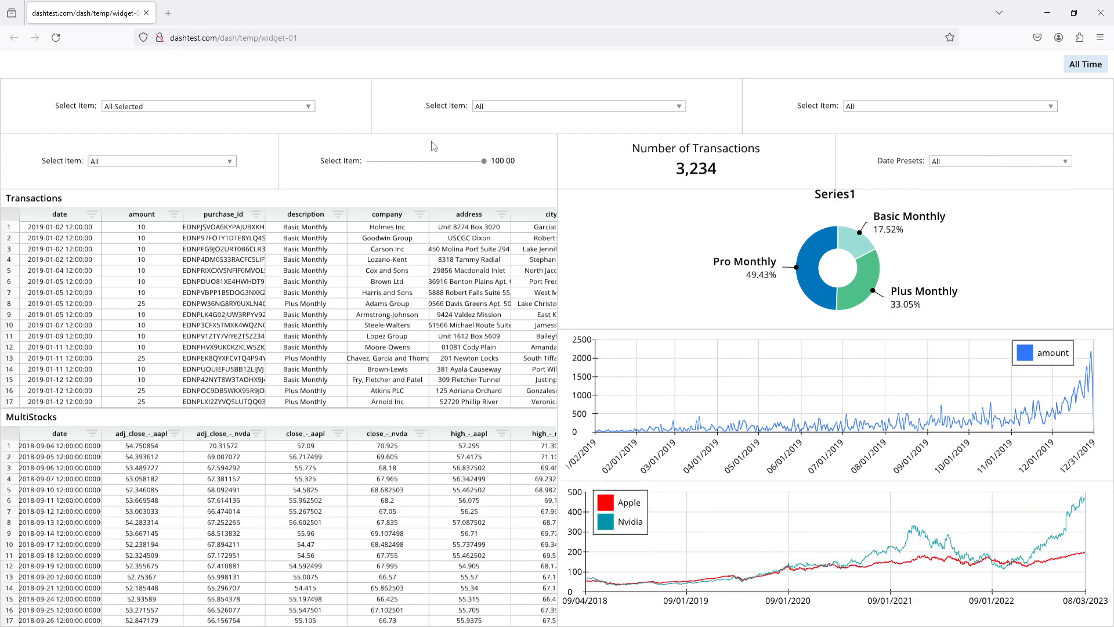
- Set the slider to about 83.76 to filter the MultiStocks data below that value
click(439, 161)
drag(439, 162, 466, 162)
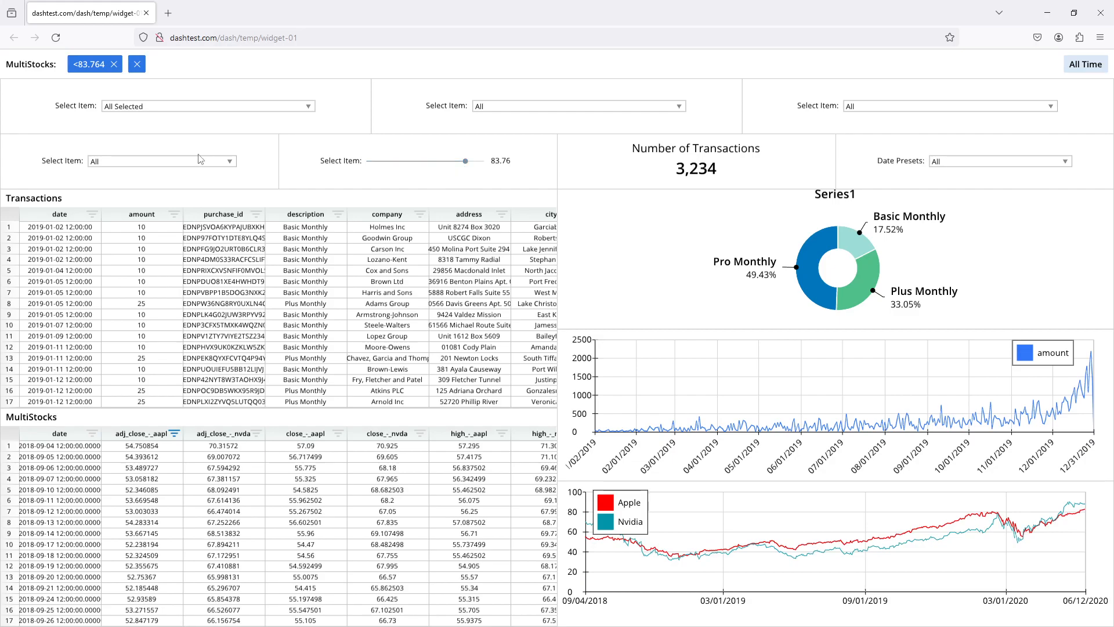